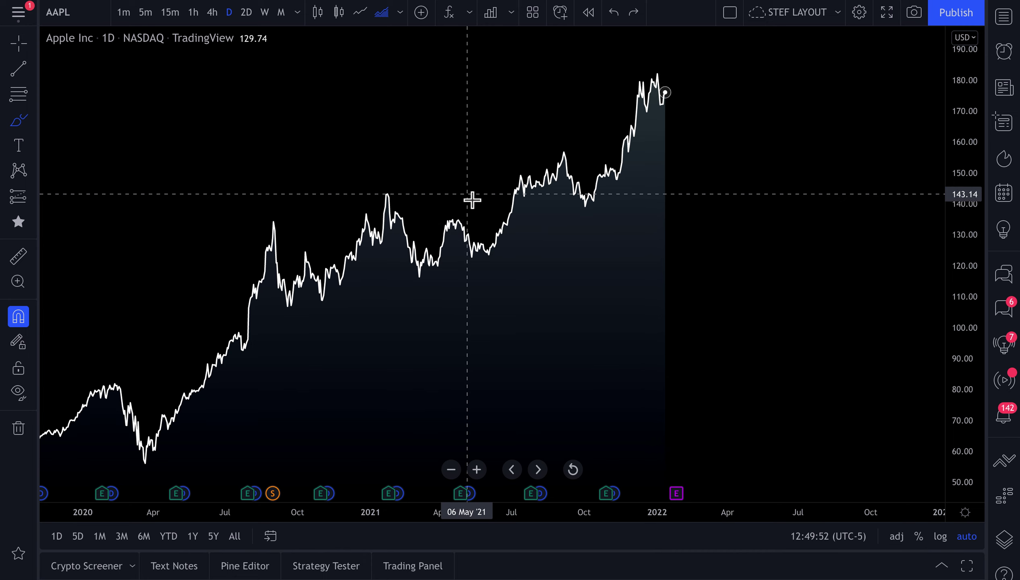
Draw freehand brush marks beside the chart's symbol name and around the latest price peak, and undo them
{"action": "left_click", "coordinate": [49, 51]}
{"action": "mouse_move", "coordinate": [53, 57]}
{"action": "left_mouse_down"}
{"action": "mouse_move", "coordinate": [102, 55]}
{"action": "mouse_move", "coordinate": [49, 56]}
{"action": "mouse_move", "coordinate": [100, 54]}
{"action": "mouse_move", "coordinate": [51, 55]}
{"action": "mouse_move", "coordinate": [86, 55]}
{"action": "left_mouse_up"}
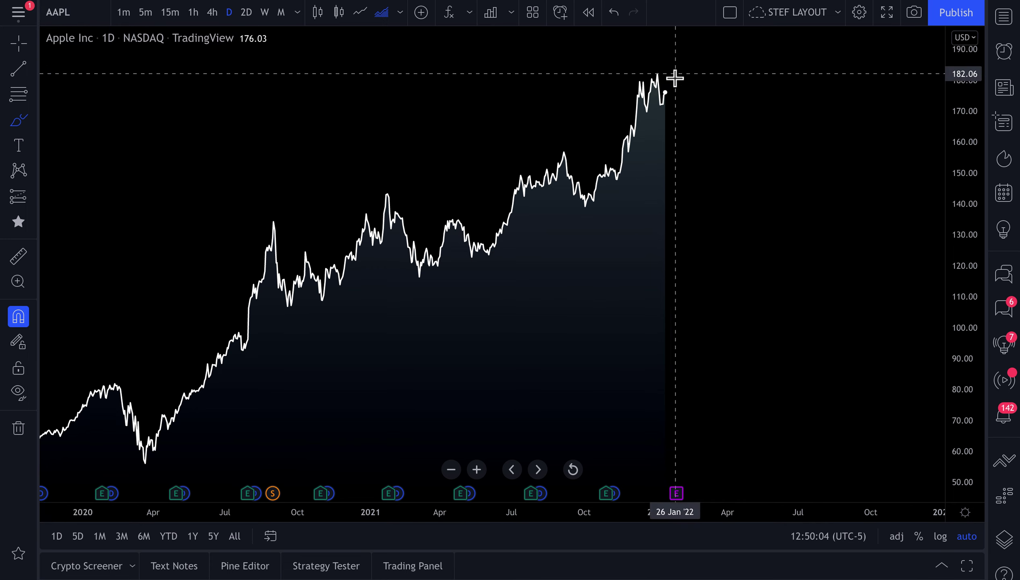
{"action": "mouse_move", "coordinate": [674, 66]}
{"action": "left_mouse_down"}
{"action": "mouse_move", "coordinate": [659, 69]}
{"action": "mouse_move", "coordinate": [587, 205]}
{"action": "left_mouse_up"}
{"action": "mouse_move", "coordinate": [689, 201]}
{"action": "left_mouse_down"}
{"action": "mouse_move", "coordinate": [565, 113]}
{"action": "mouse_move", "coordinate": [706, 203]}
{"action": "mouse_move", "coordinate": [651, 65]}
{"action": "left_mouse_up"}
{"action": "key", "text": "ctrl+z"}
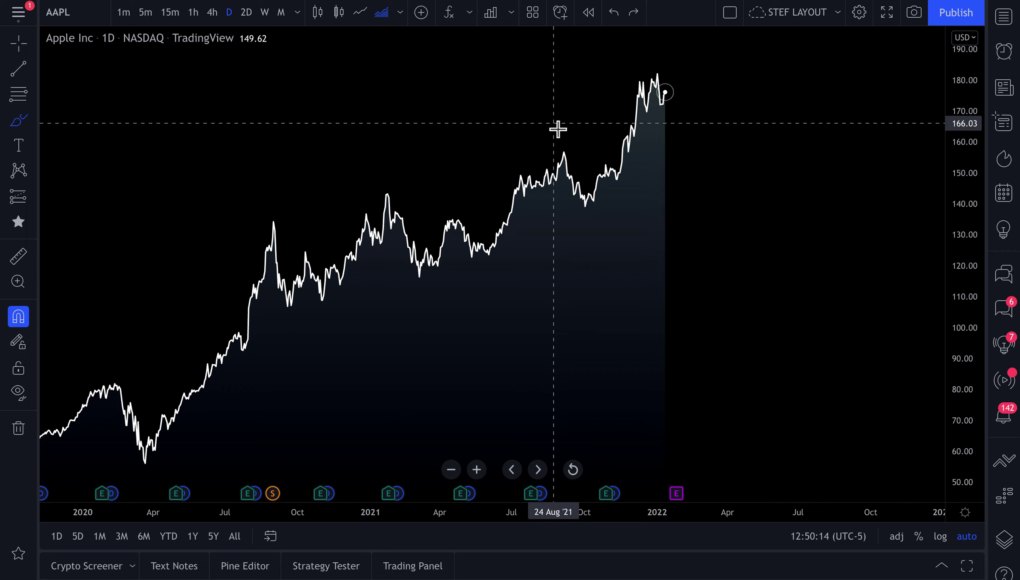
Add the Price to sales ratio from the Statistics financials to the AAPL chart and enlarge its pane
{"action": "left_click", "coordinate": [491, 14]}
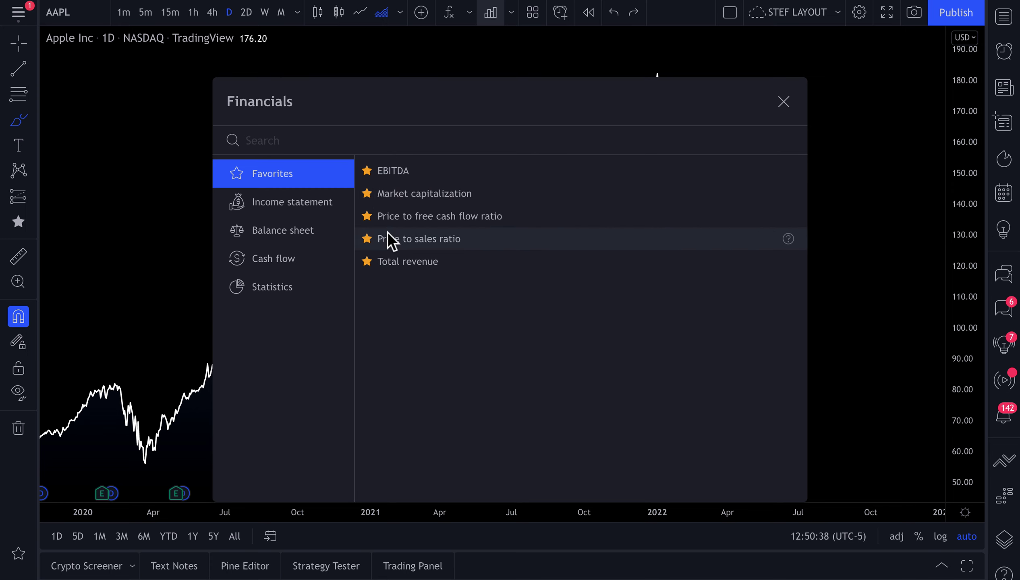
{"action": "left_click", "coordinate": [284, 204]}
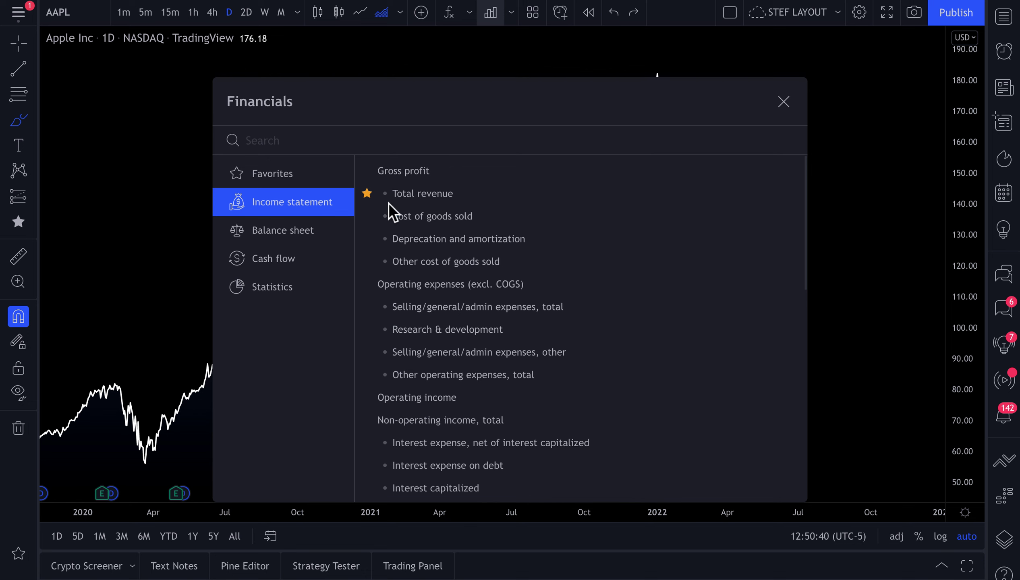
{"action": "left_click", "coordinate": [279, 235]}
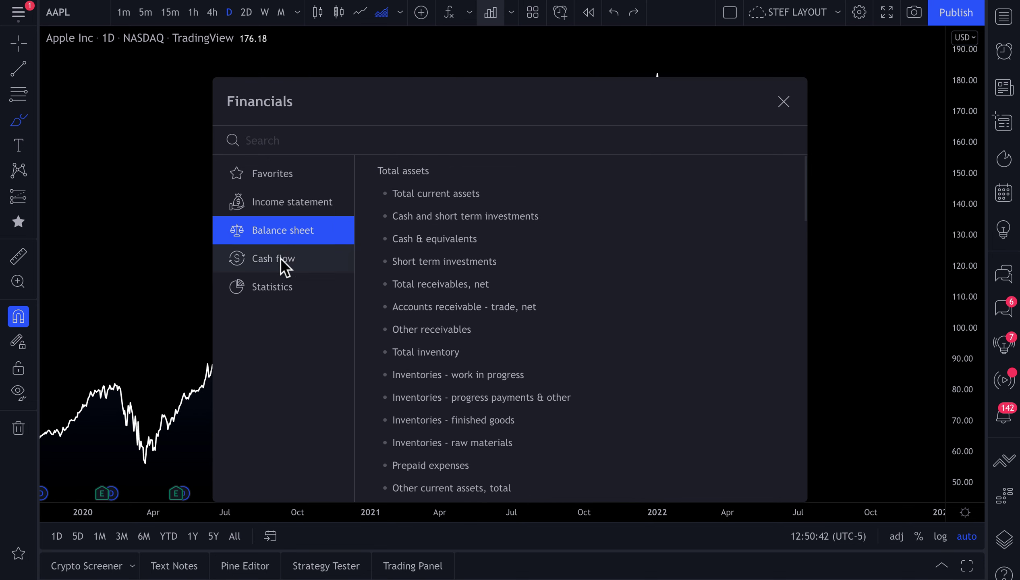
{"action": "left_click", "coordinate": [281, 259]}
{"action": "left_click", "coordinate": [282, 276]}
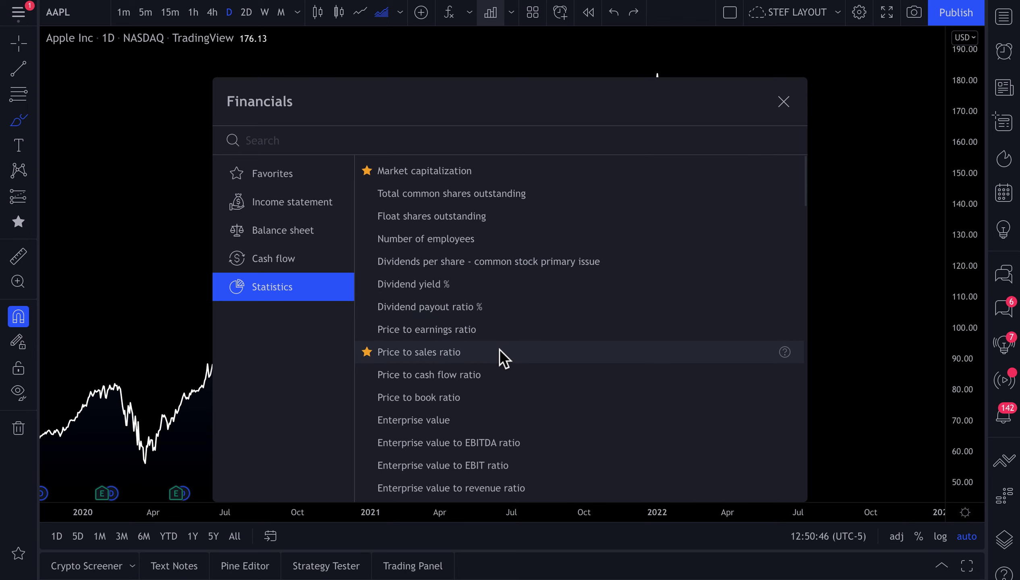
{"action": "left_click", "coordinate": [434, 359]}
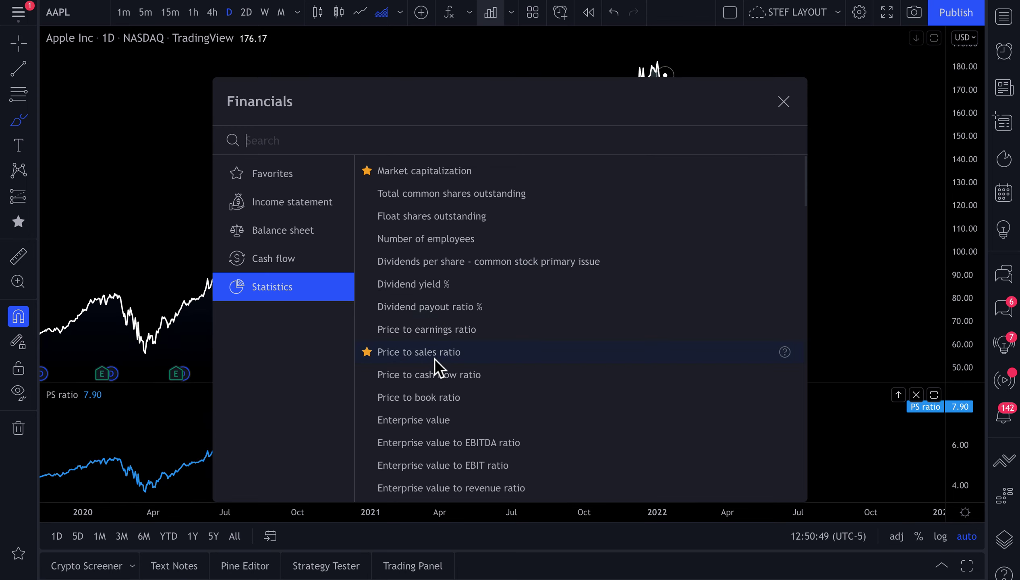
{"action": "left_click", "coordinate": [784, 101]}
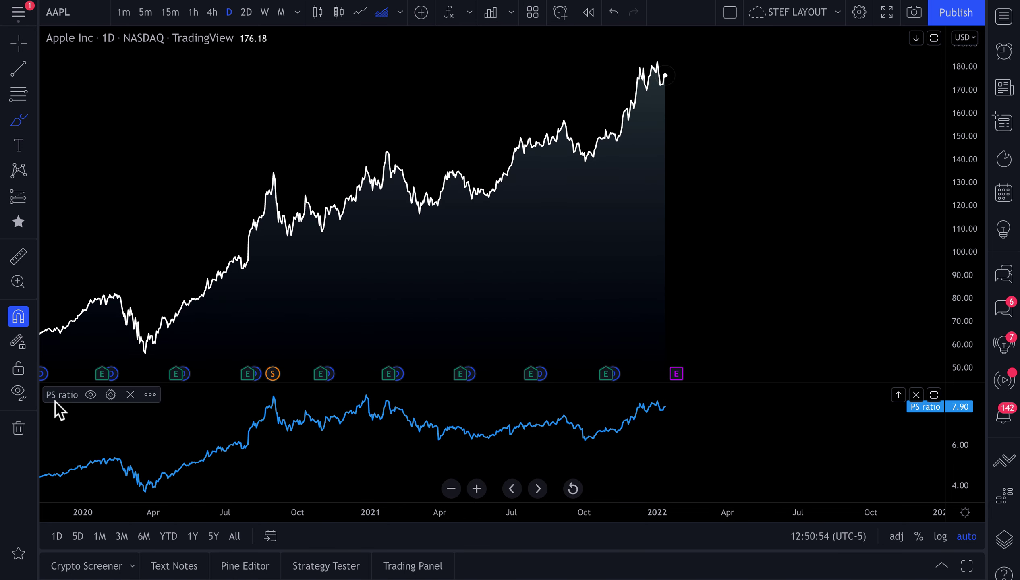
{"action": "left_click_drag", "start_coordinate": [490, 389], "coordinate": [484, 288]}
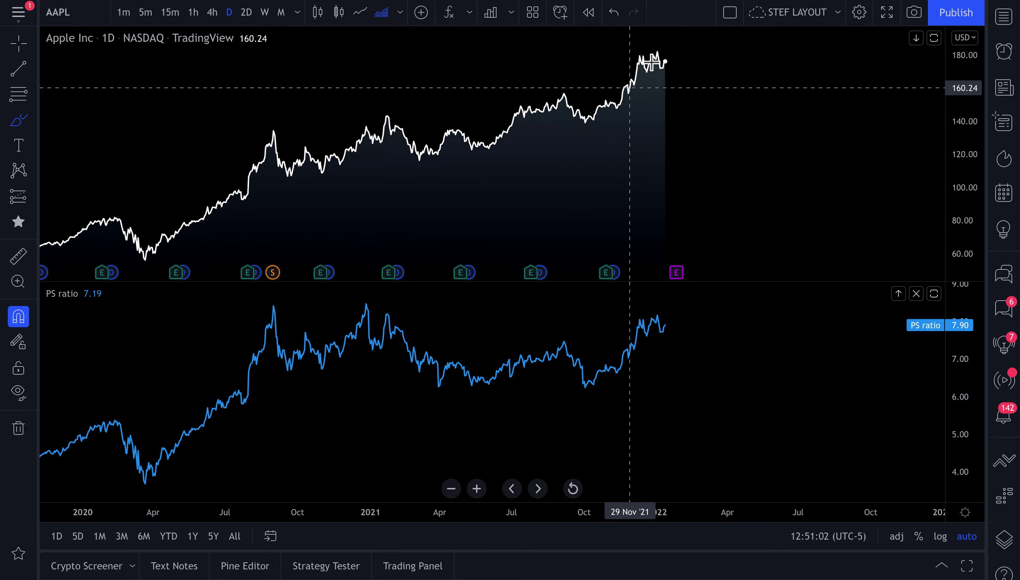
Draw freehand brush marks along the Apple price line in the upper pane, and undo them
{"action": "mouse_move", "coordinate": [668, 47]}
{"action": "left_mouse_down"}
{"action": "mouse_move", "coordinate": [642, 74]}
{"action": "mouse_move", "coordinate": [633, 45]}
{"action": "mouse_move", "coordinate": [674, 41]}
{"action": "mouse_move", "coordinate": [664, 54]}
{"action": "mouse_move", "coordinate": [551, 76]}
{"action": "left_mouse_up"}
{"action": "mouse_move", "coordinate": [386, 146]}
{"action": "left_mouse_down"}
{"action": "mouse_move", "coordinate": [227, 227]}
{"action": "mouse_move", "coordinate": [195, 230]}
{"action": "left_mouse_up"}
{"action": "key", "text": "ctrl+z"}
{"action": "key", "text": "ctrl+z"}
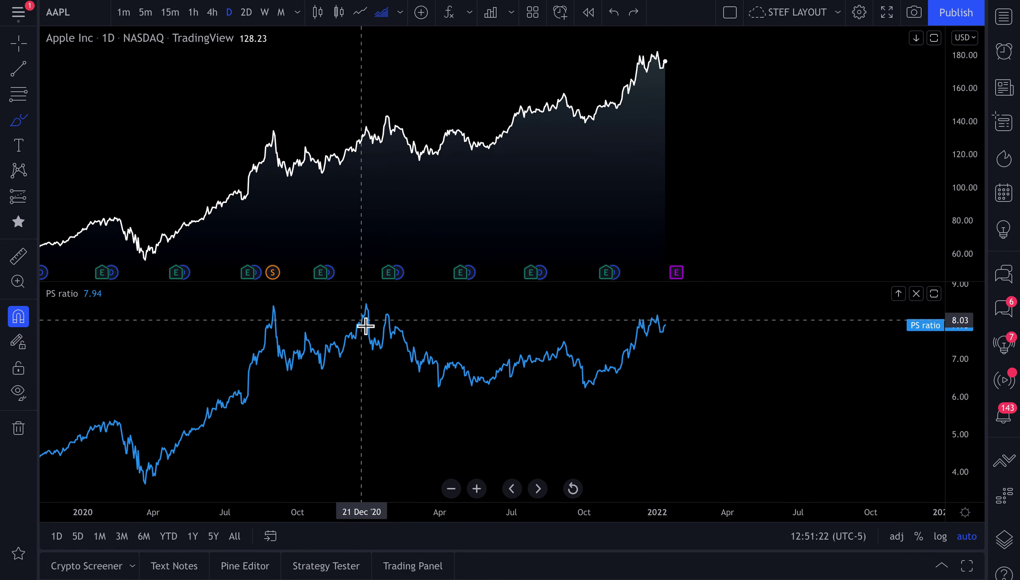
Switch to the cross cursor and overlay the PS ratio line on the Apple price pane
{"action": "left_click", "coordinate": [21, 45]}
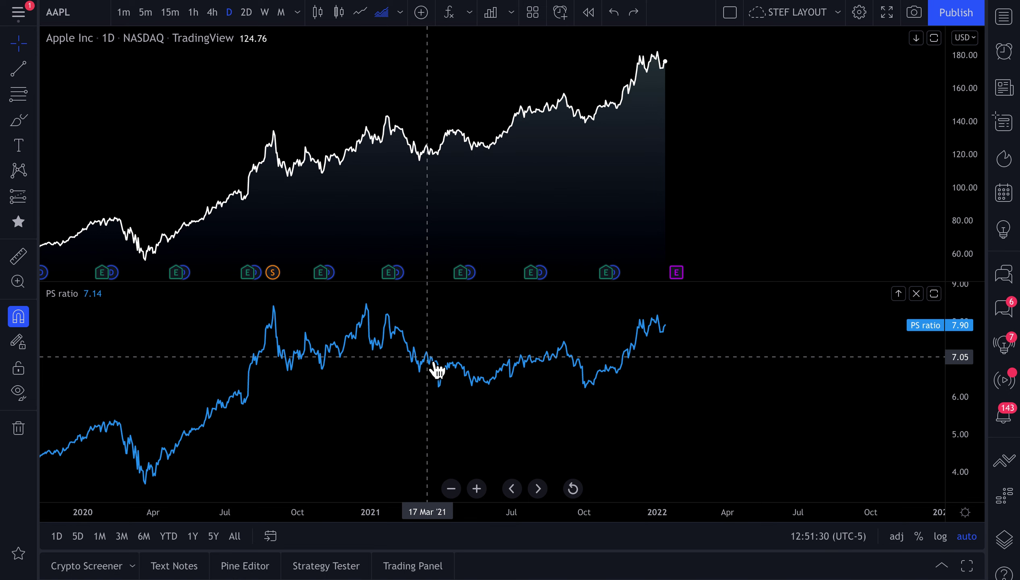
{"action": "left_click_drag", "start_coordinate": [436, 364], "coordinate": [444, 141]}
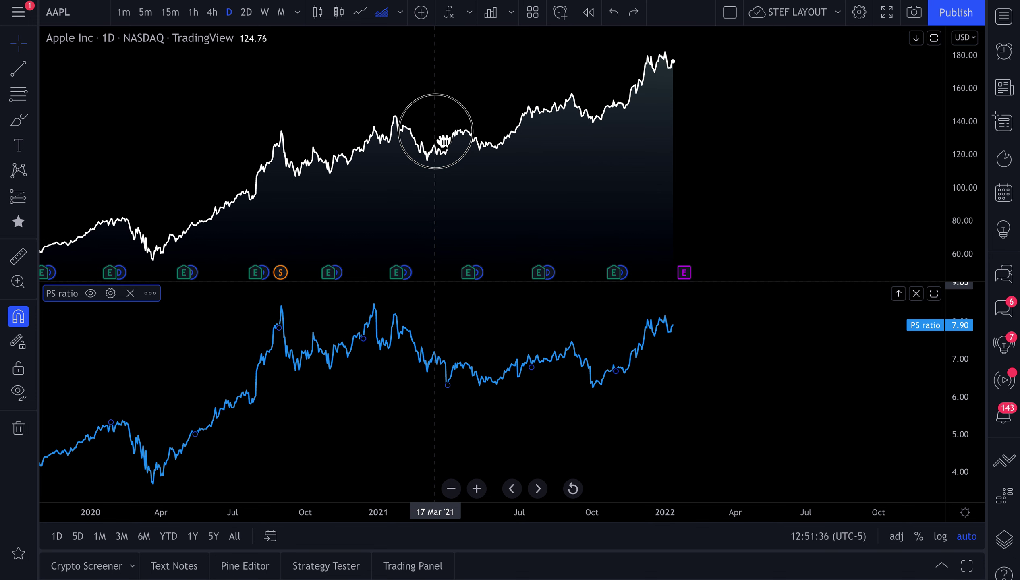
{"action": "left_click_drag", "start_coordinate": [444, 141], "coordinate": [440, 138]}
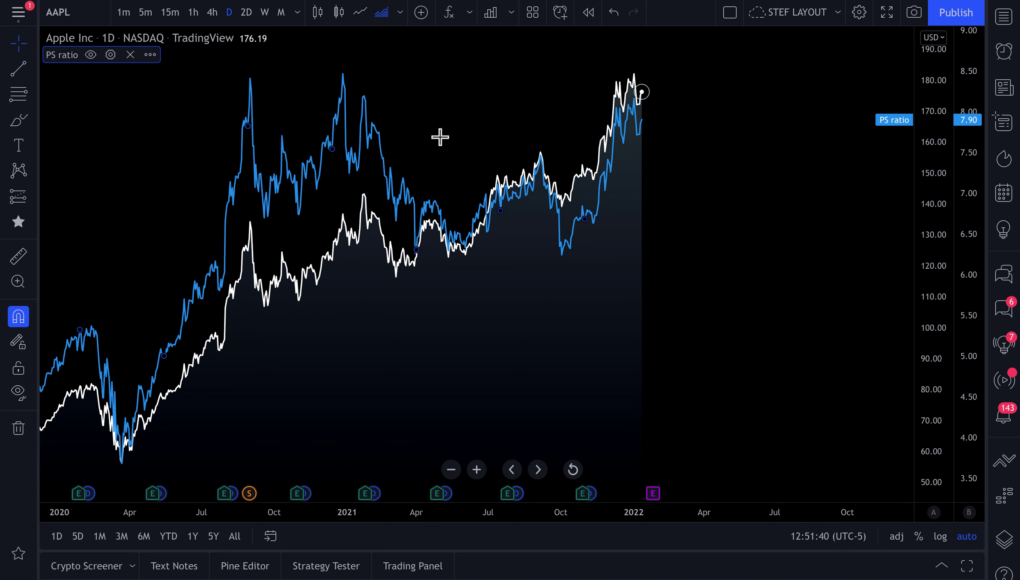
{"action": "scroll", "coordinate": [474, 208], "scroll_direction": "down", "scroll_amount": 2}
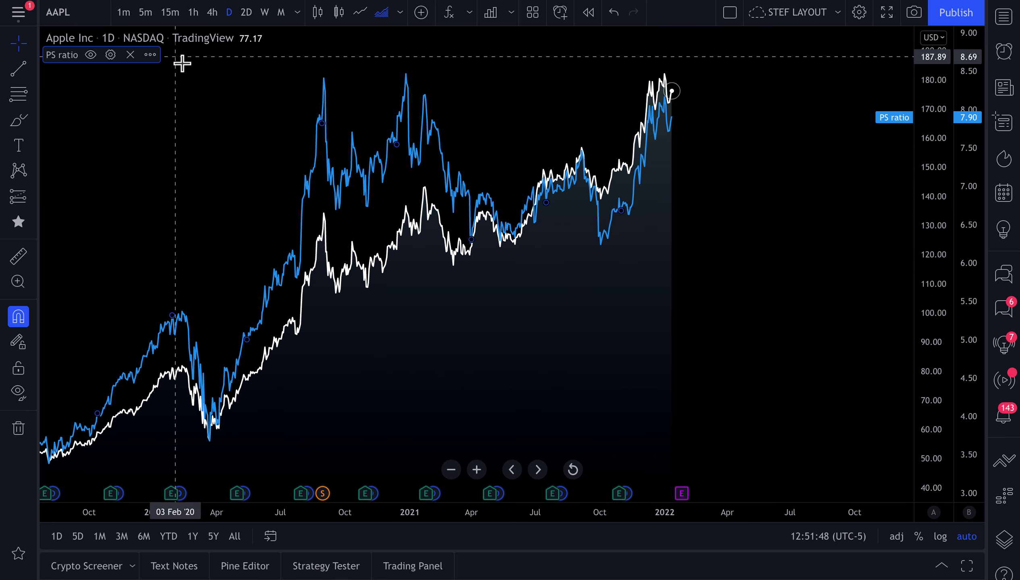
Hide the Apple price series and examine the PS ratio line's history on its own
{"action": "left_click", "coordinate": [266, 37]}
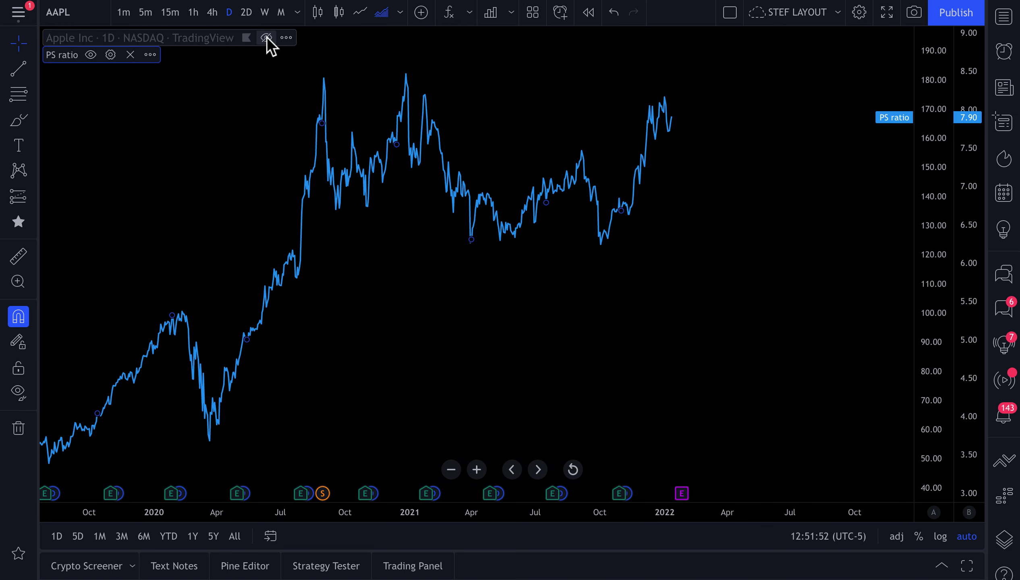
{"action": "scroll", "coordinate": [447, 260], "scroll_direction": "down", "scroll_amount": 1}
{"action": "scroll", "coordinate": [447, 260], "scroll_direction": "down", "scroll_amount": 4}
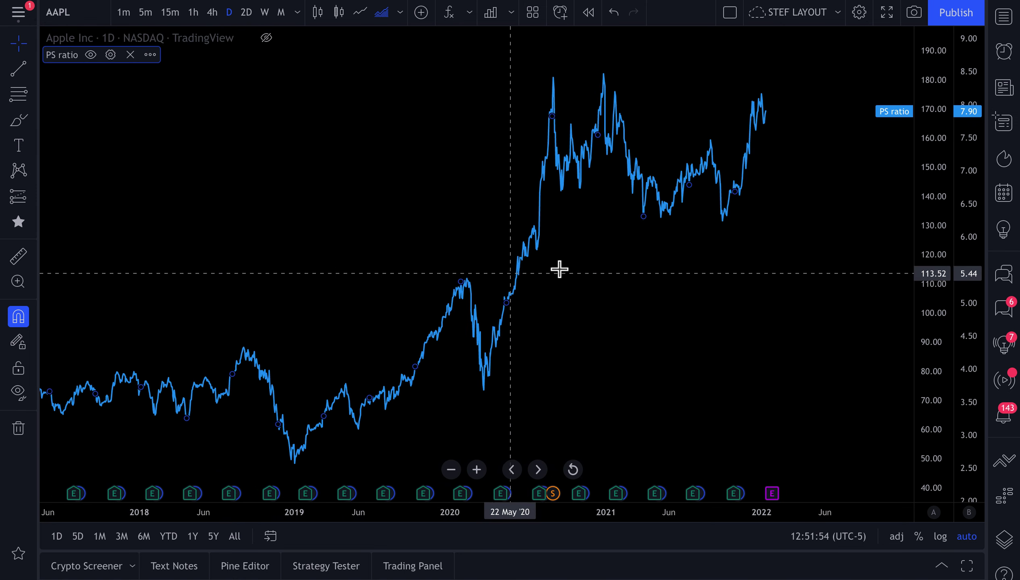
{"action": "scroll", "coordinate": [609, 255], "scroll_direction": "down", "scroll_amount": 2}
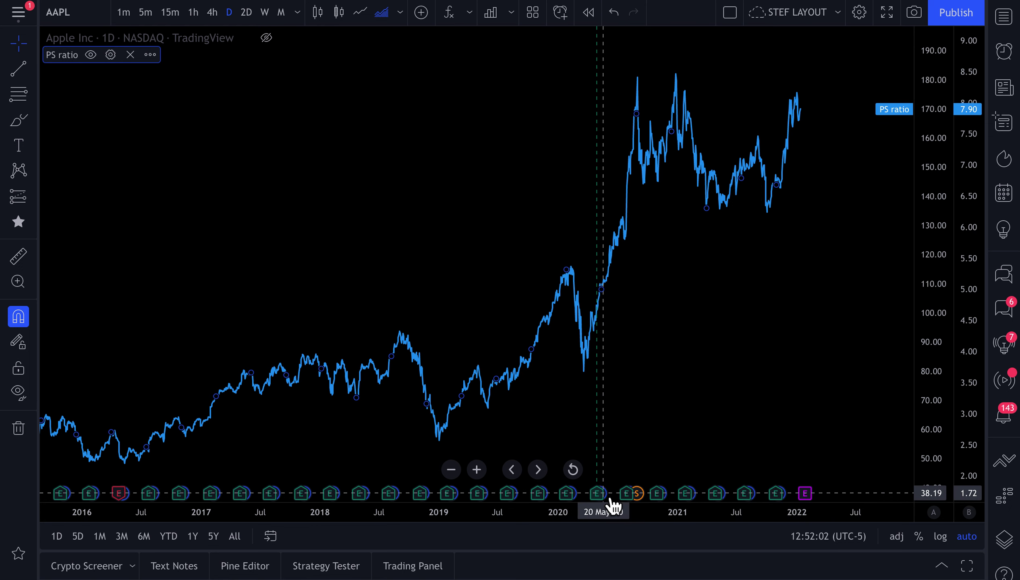
{"action": "mouse_move", "coordinate": [613, 502]}
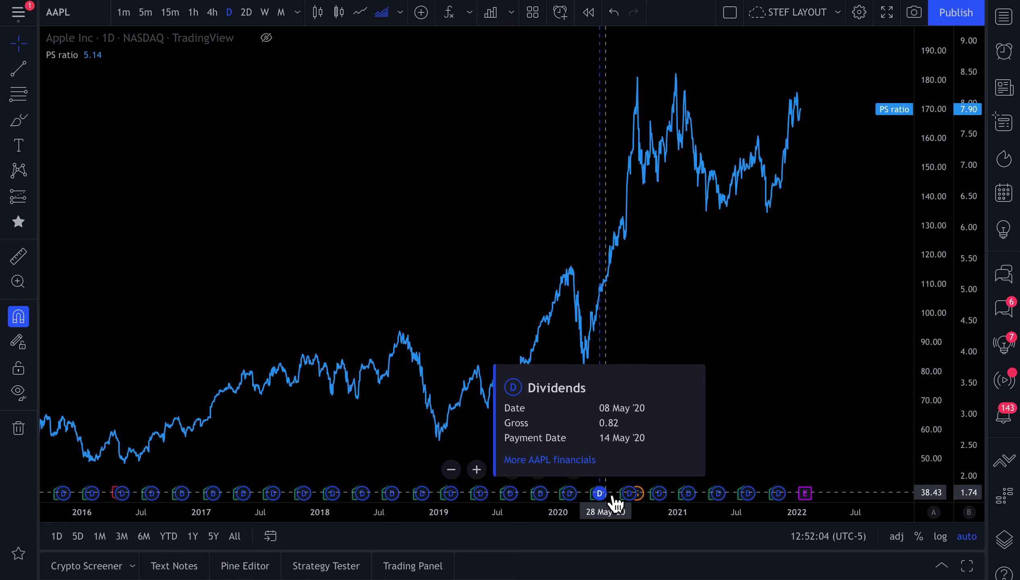
{"action": "scroll", "coordinate": [635, 178], "scroll_direction": "up", "scroll_amount": 5}
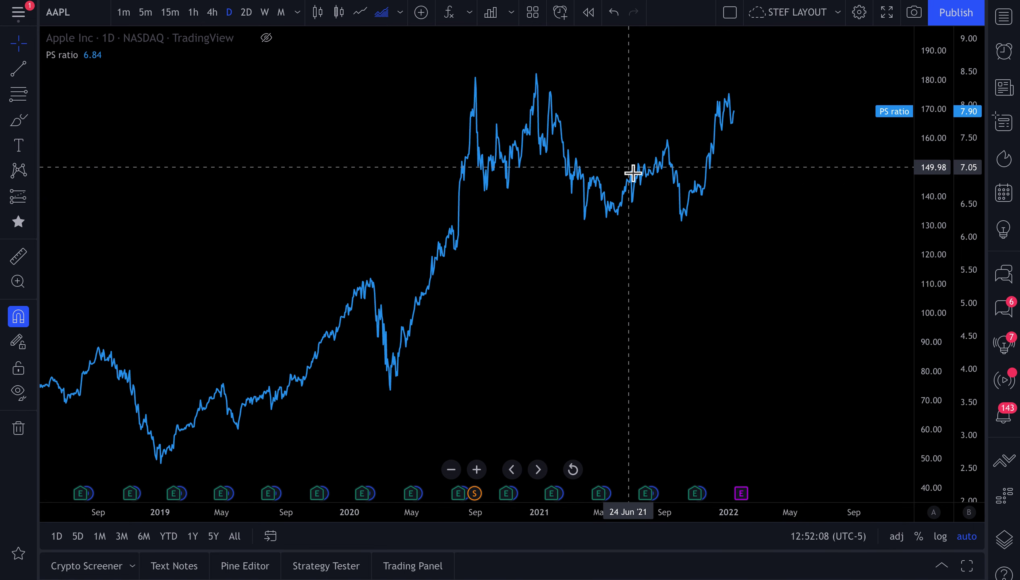
{"action": "scroll", "coordinate": [517, 183], "scroll_direction": "up", "scroll_amount": 1}
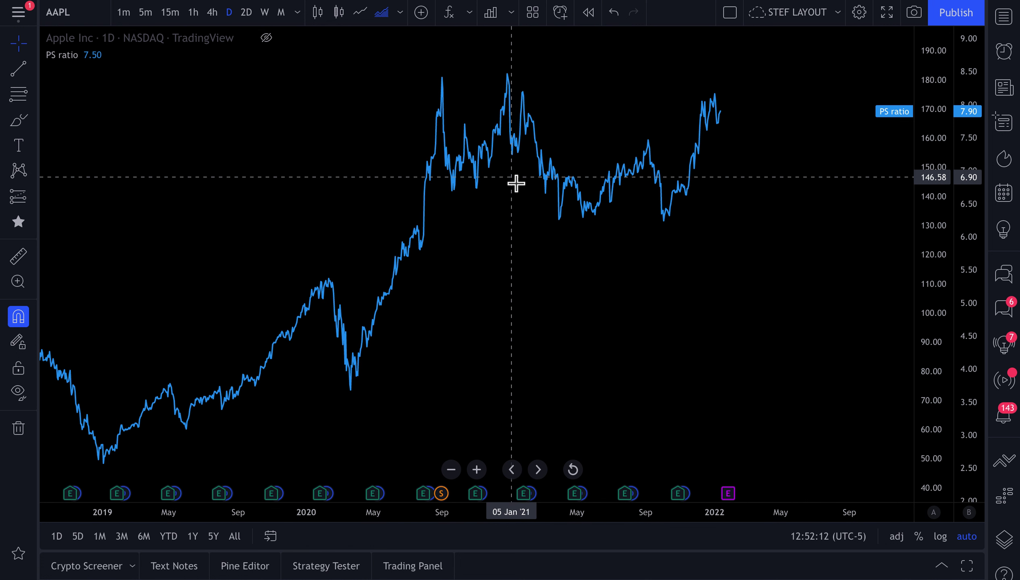
Display only the Apple price series with the PS ratio hidden, and change the chart style to candles
{"action": "left_click", "coordinate": [267, 39]}
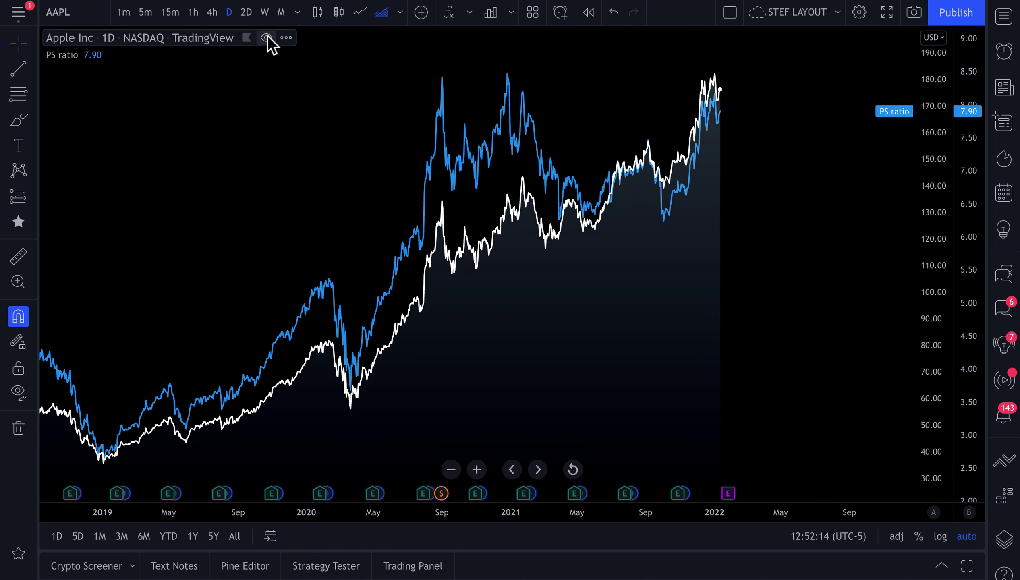
{"action": "left_click", "coordinate": [90, 55]}
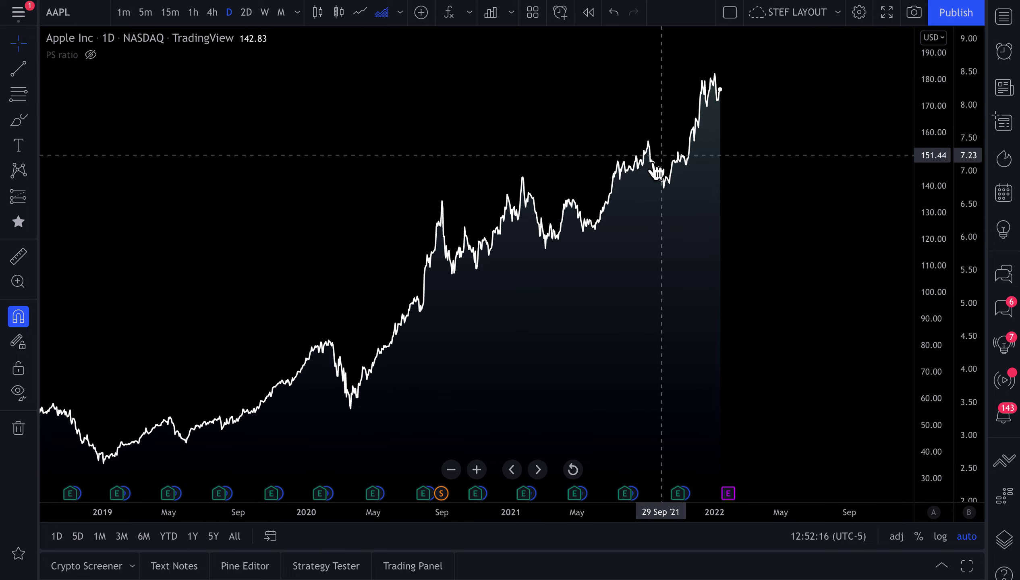
{"action": "scroll", "coordinate": [644, 162], "scroll_direction": "up", "scroll_amount": 1}
{"action": "left_click", "coordinate": [318, 12]}
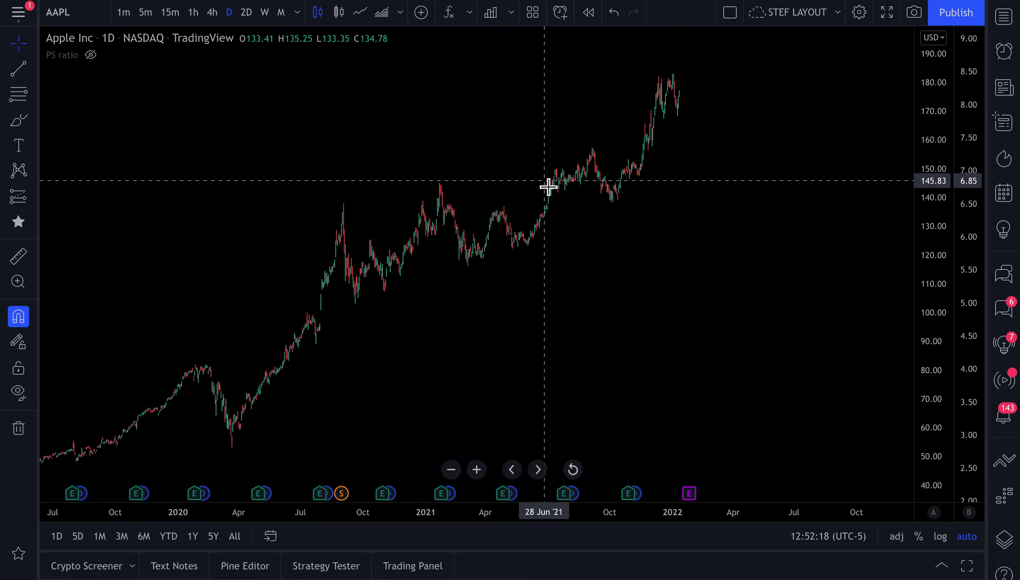
{"action": "scroll", "coordinate": [548, 187], "scroll_direction": "up", "scroll_amount": 2}
{"action": "scroll", "coordinate": [547, 186], "scroll_direction": "up", "scroll_amount": 4}
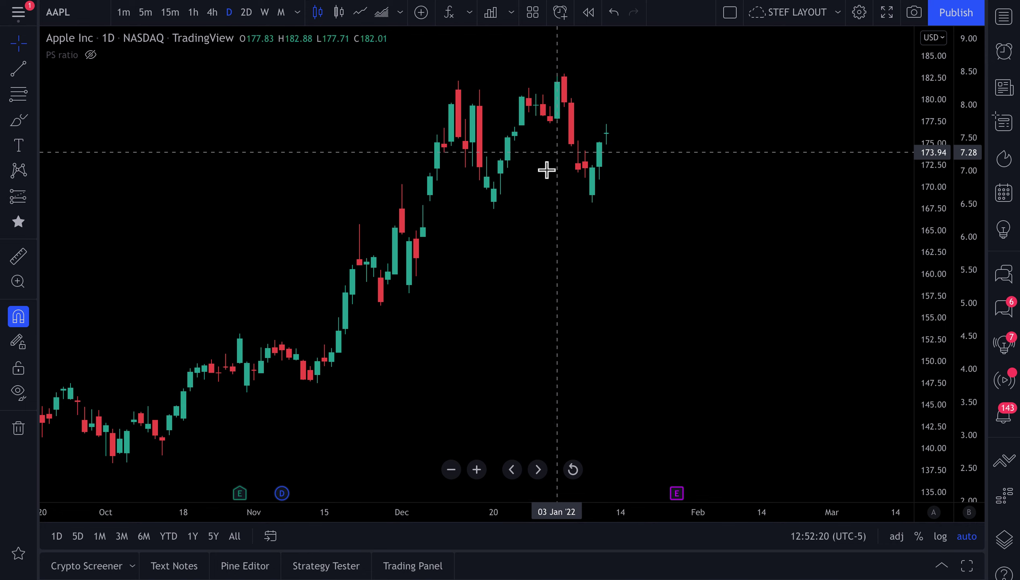
Show the PS ratio line again and hide the Apple price series
{"action": "left_click", "coordinate": [90, 55]}
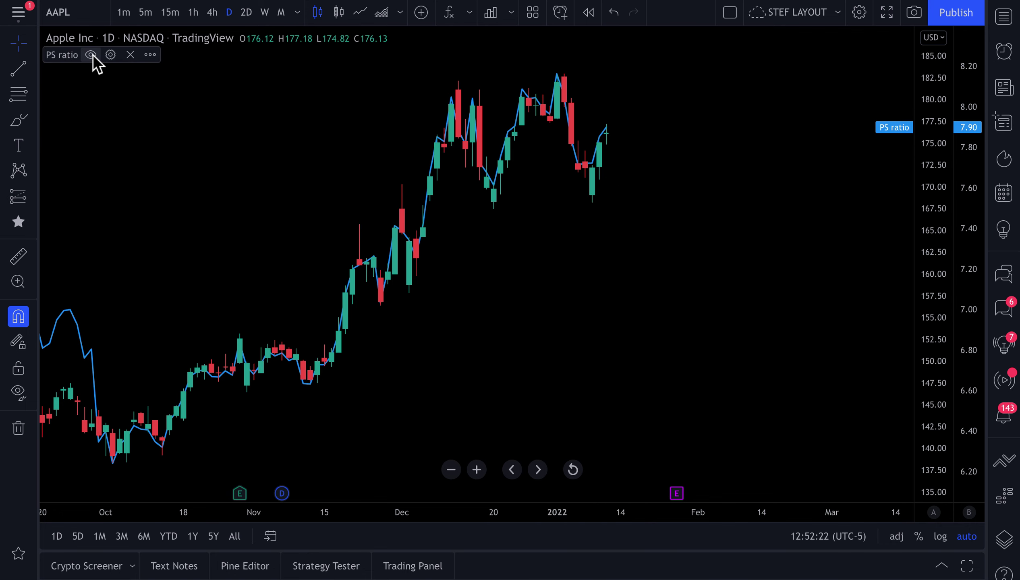
{"action": "left_click", "coordinate": [265, 38]}
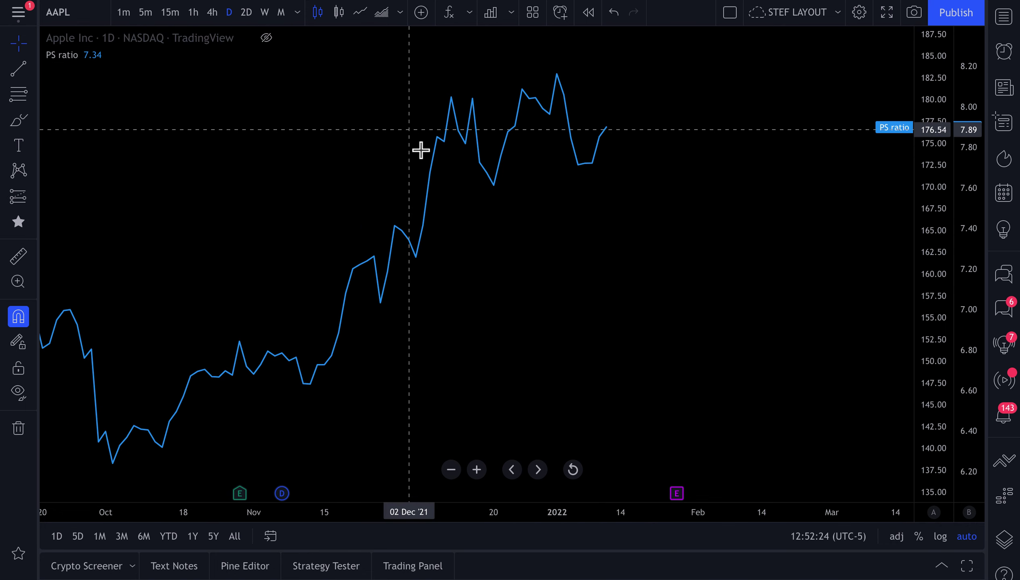
{"action": "scroll", "coordinate": [472, 255], "scroll_direction": "down", "scroll_amount": 4}
{"action": "scroll", "coordinate": [573, 269], "scroll_direction": "down", "scroll_amount": 8}
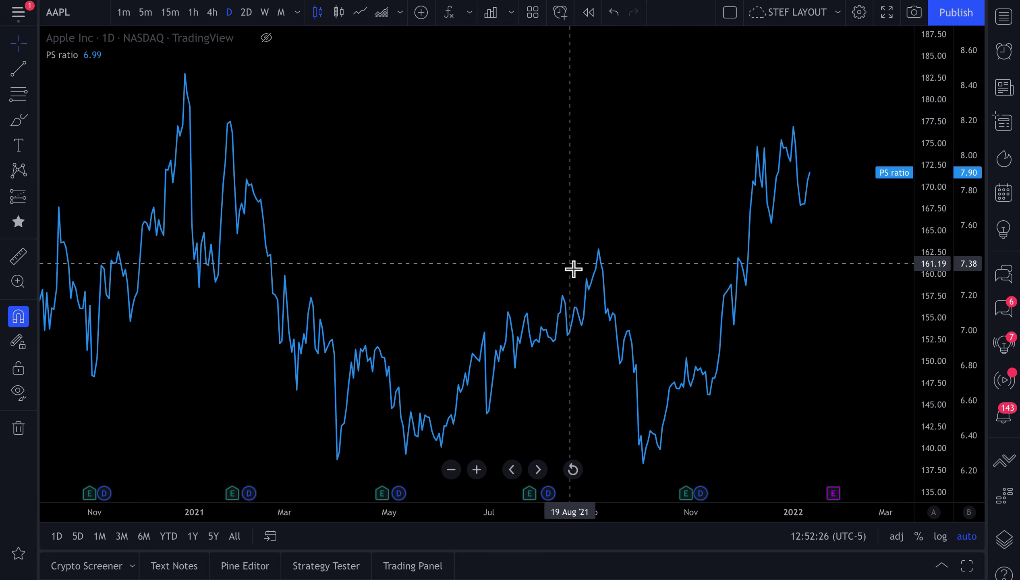
{"action": "scroll", "coordinate": [612, 276], "scroll_direction": "up", "scroll_amount": 2}
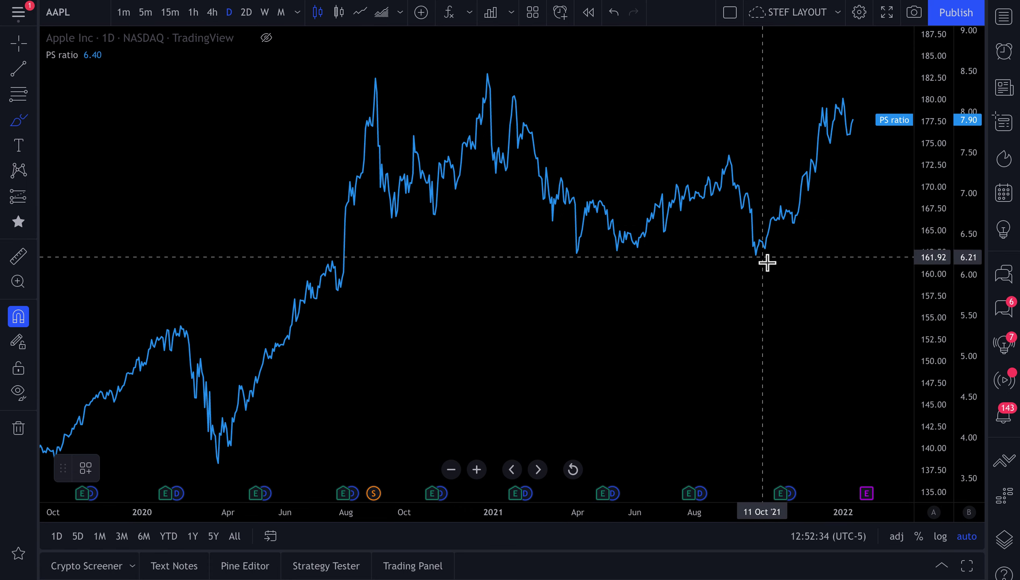
Brush a red support line under the PS ratio's 2021 lows and a downward arrow from its latest value, and undo both
{"action": "mouse_move", "coordinate": [769, 261]}
{"action": "left_mouse_down"}
{"action": "mouse_move", "coordinate": [600, 263]}
{"action": "mouse_move", "coordinate": [678, 255]}
{"action": "mouse_move", "coordinate": [786, 268]}
{"action": "mouse_move", "coordinate": [597, 259]}
{"action": "mouse_move", "coordinate": [786, 261]}
{"action": "left_mouse_up"}
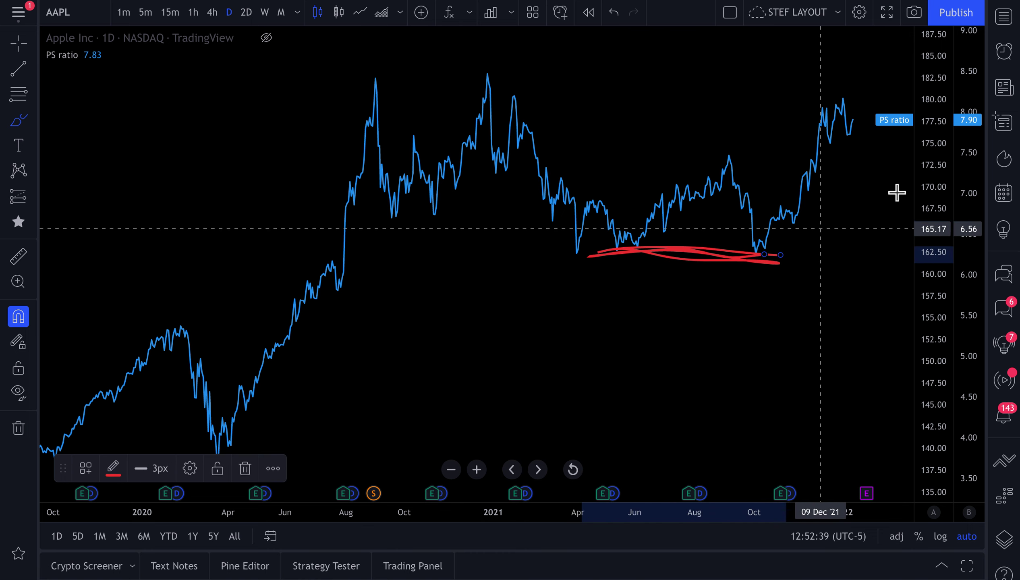
{"action": "left_click", "coordinate": [854, 120]}
{"action": "left_click_drag", "start_coordinate": [854, 120], "coordinate": [862, 251]}
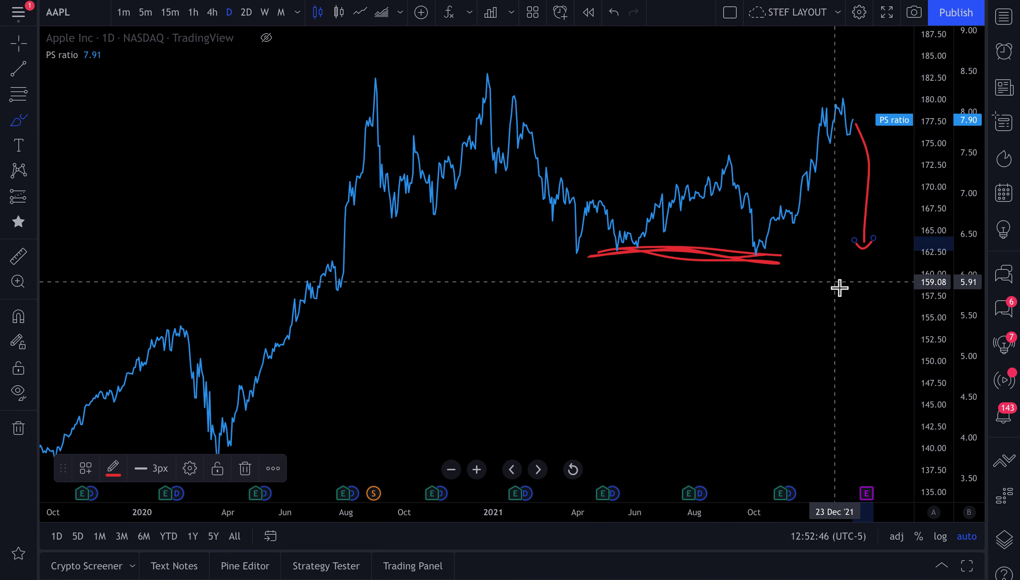
{"action": "key", "text": "ctrl+z"}
{"action": "key", "text": "ctrl+z"}
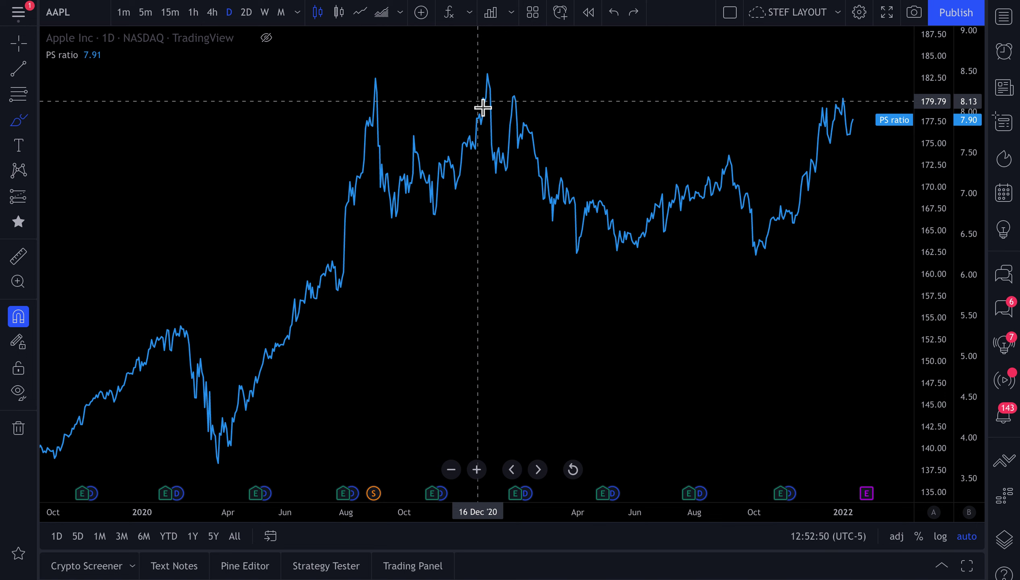
Add a second Price to sales ratio from the Statistics financials to the chart
{"action": "scroll", "coordinate": [537, 221], "scroll_direction": "right", "scroll_amount": 5}
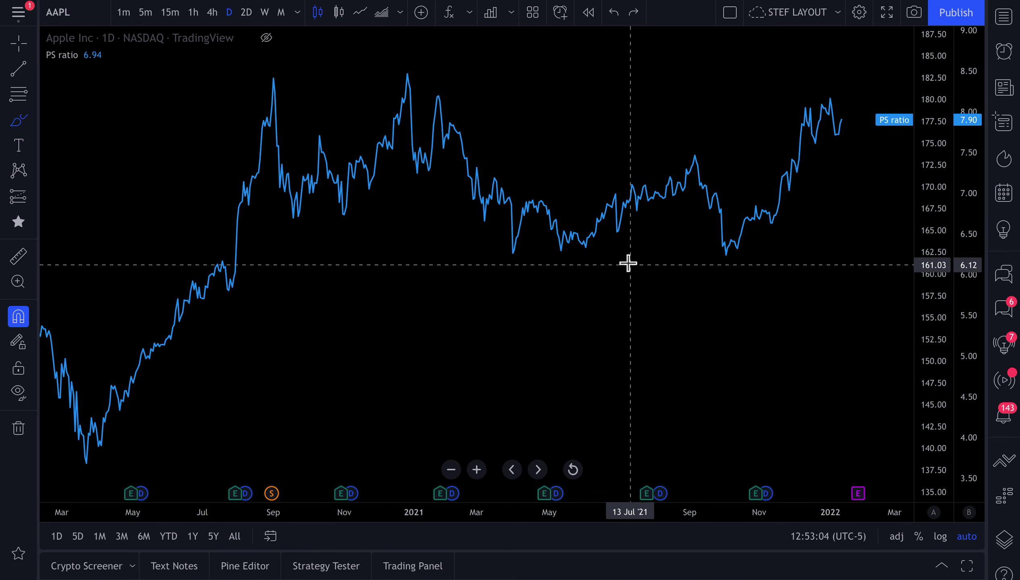
{"action": "left_click", "coordinate": [495, 16]}
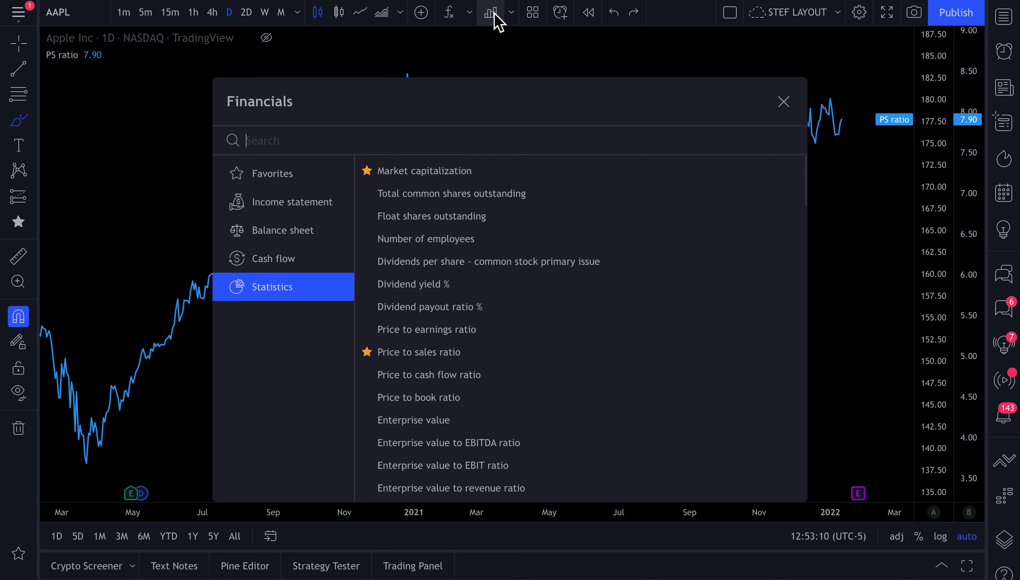
{"action": "left_click", "coordinate": [411, 356]}
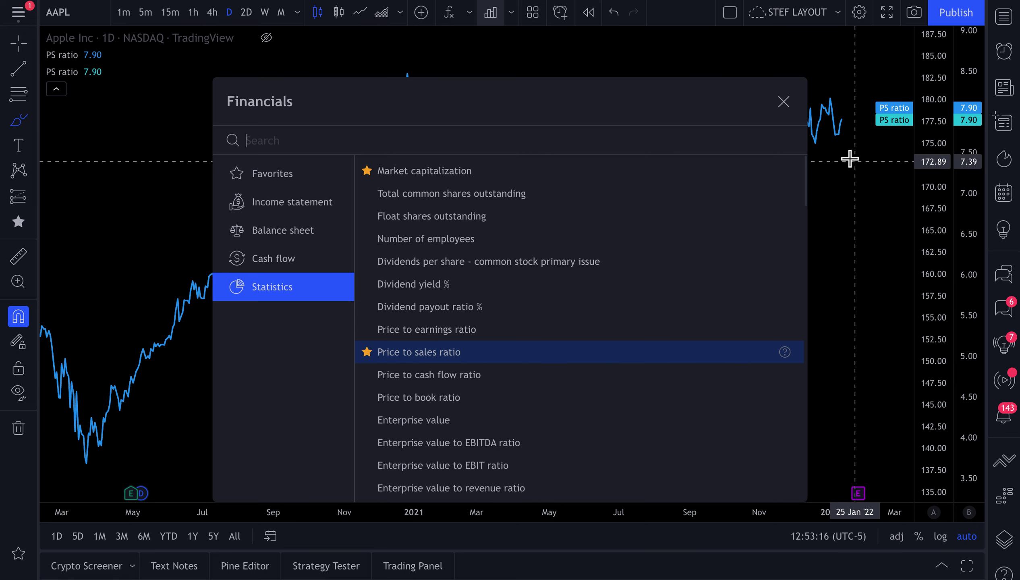
{"action": "left_click", "coordinate": [785, 104]}
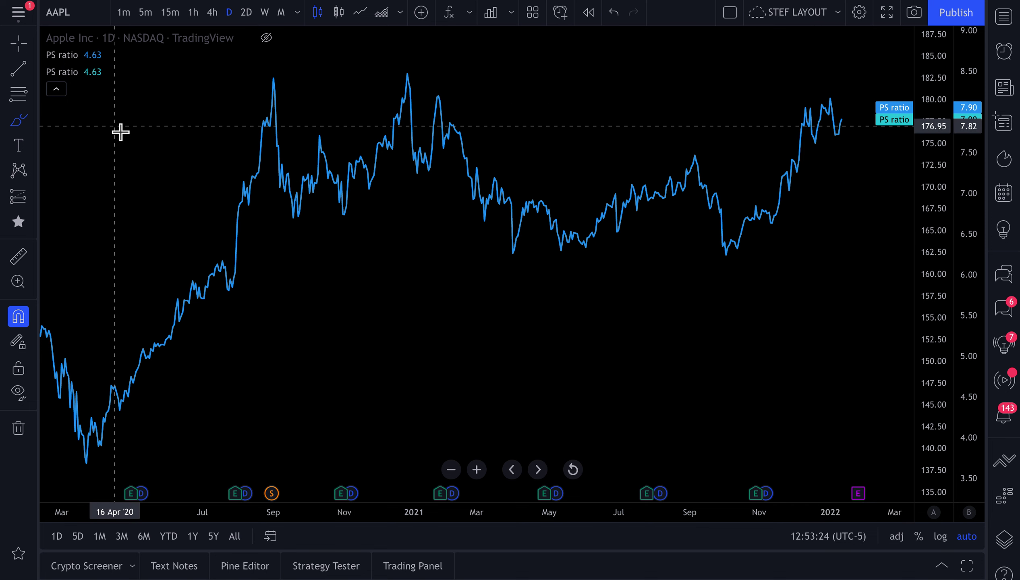
Set the second PS ratio's input symbol to Amazon, NASDAQ:AMZN, instead of the main chart symbol
{"action": "mouse_move", "coordinate": [90, 77]}
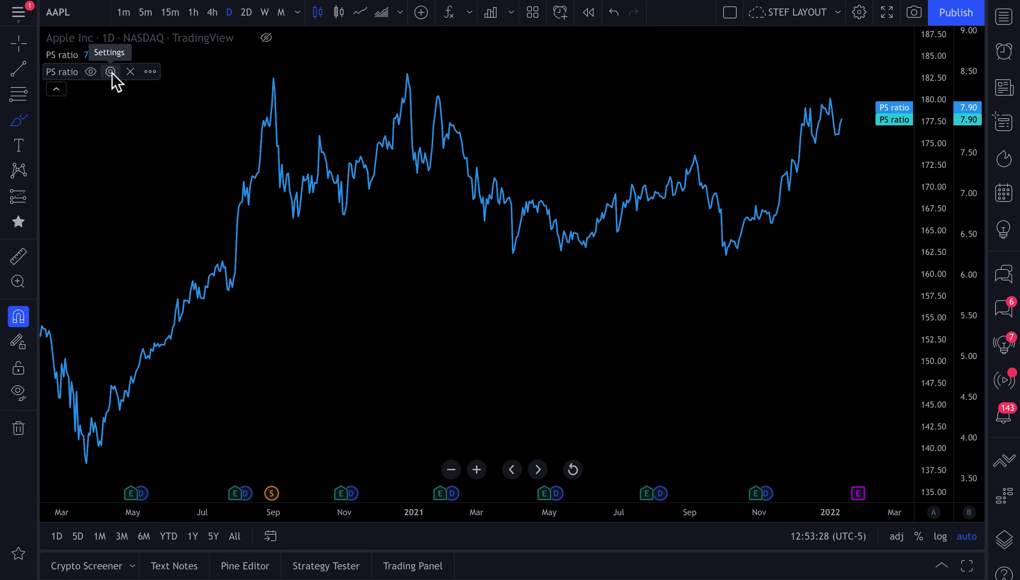
{"action": "left_click", "coordinate": [110, 72]}
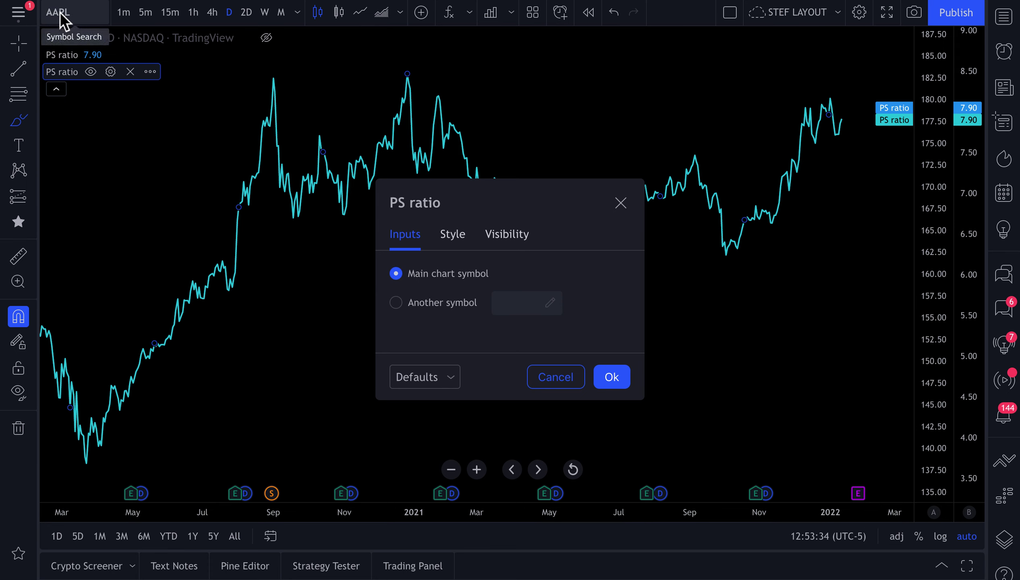
{"action": "left_click", "coordinate": [398, 304]}
{"action": "left_click", "coordinate": [522, 304]}
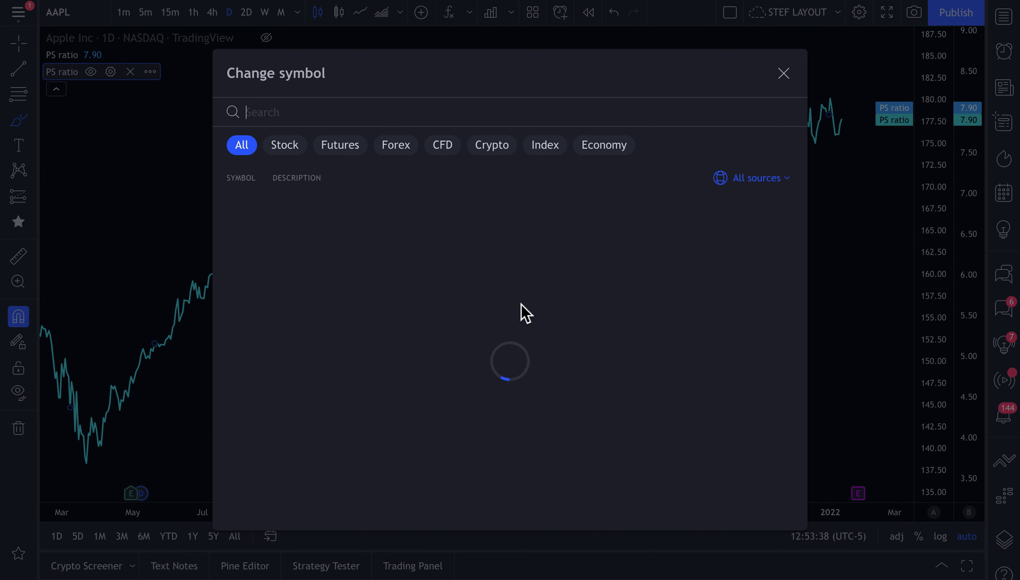
{"action": "type", "text": "AMZN"}
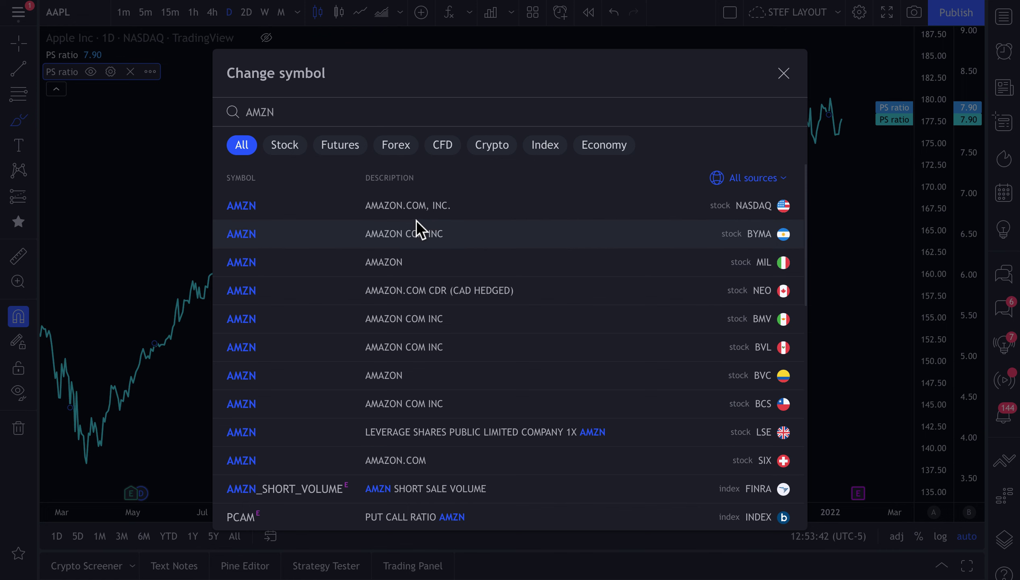
{"action": "left_click", "coordinate": [383, 210]}
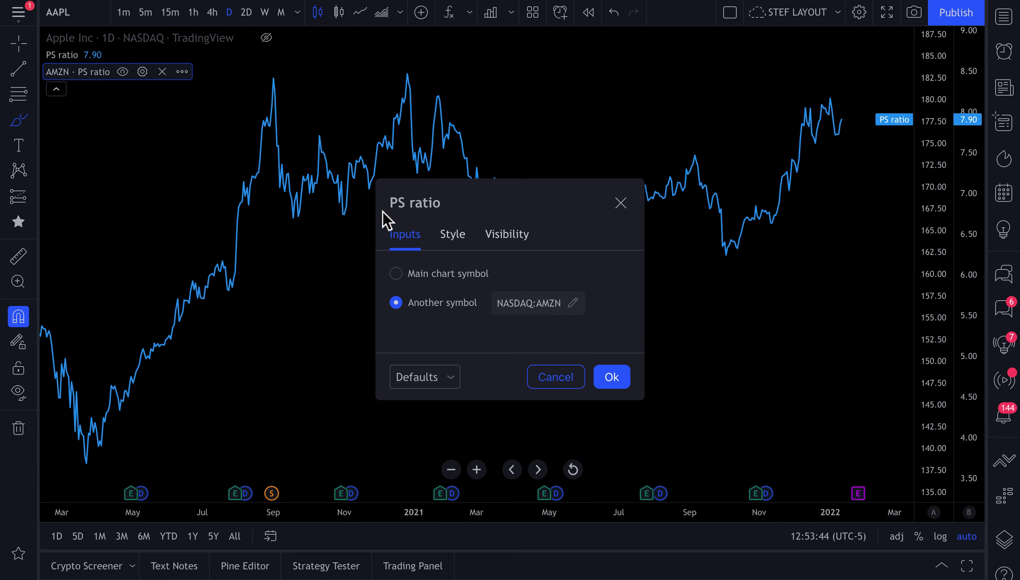
{"action": "left_click", "coordinate": [611, 377]}
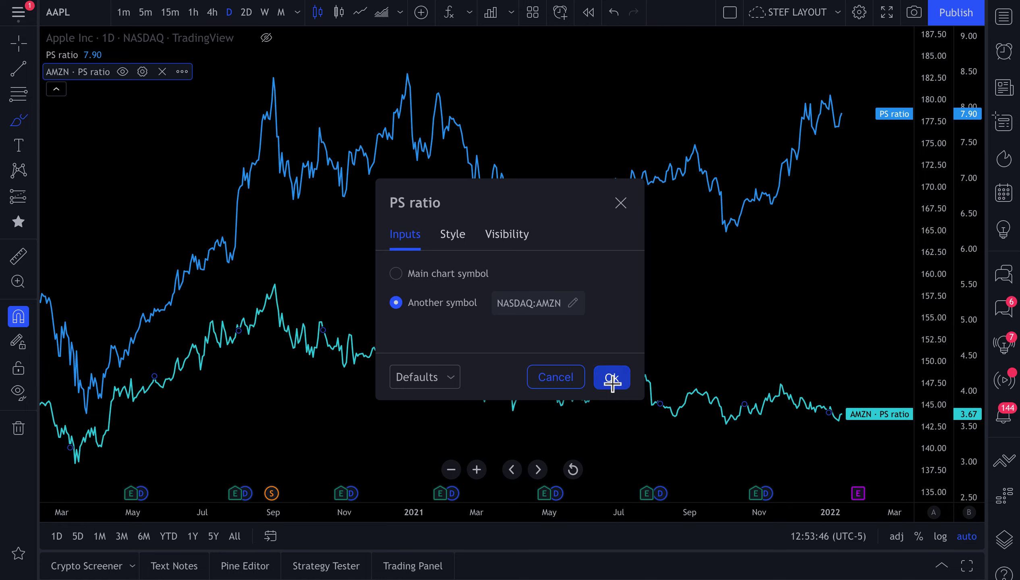
Brush a red circle around Apple's PS ratio peaks of 2020–2021 and a stroke at Amazon's line, and undo both
{"action": "scroll", "coordinate": [624, 327], "scroll_direction": "down", "scroll_amount": 10}
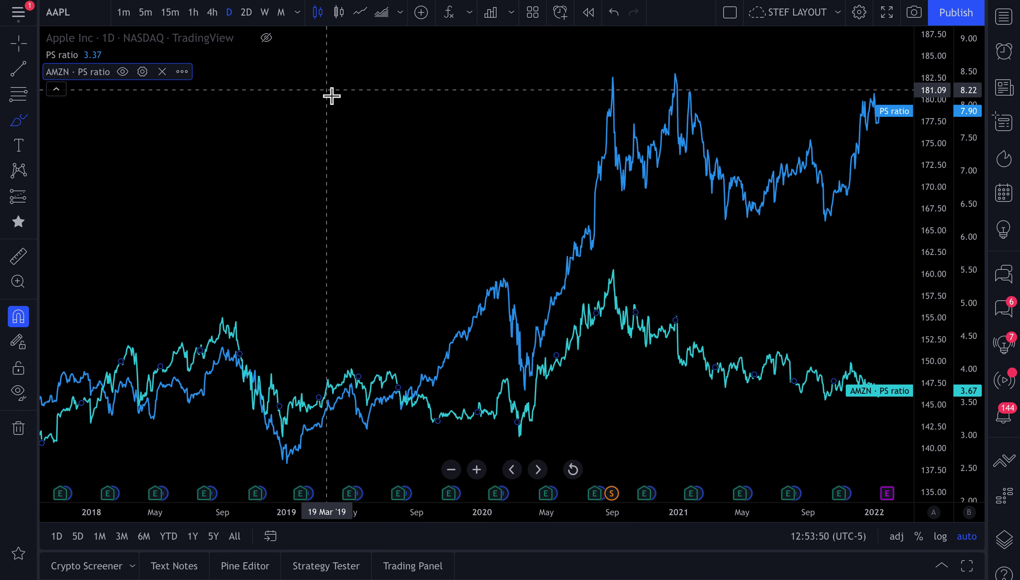
{"action": "mouse_move", "coordinate": [605, 75]}
{"action": "left_mouse_down"}
{"action": "mouse_move", "coordinate": [713, 192]}
{"action": "mouse_move", "coordinate": [580, 76]}
{"action": "left_mouse_up"}
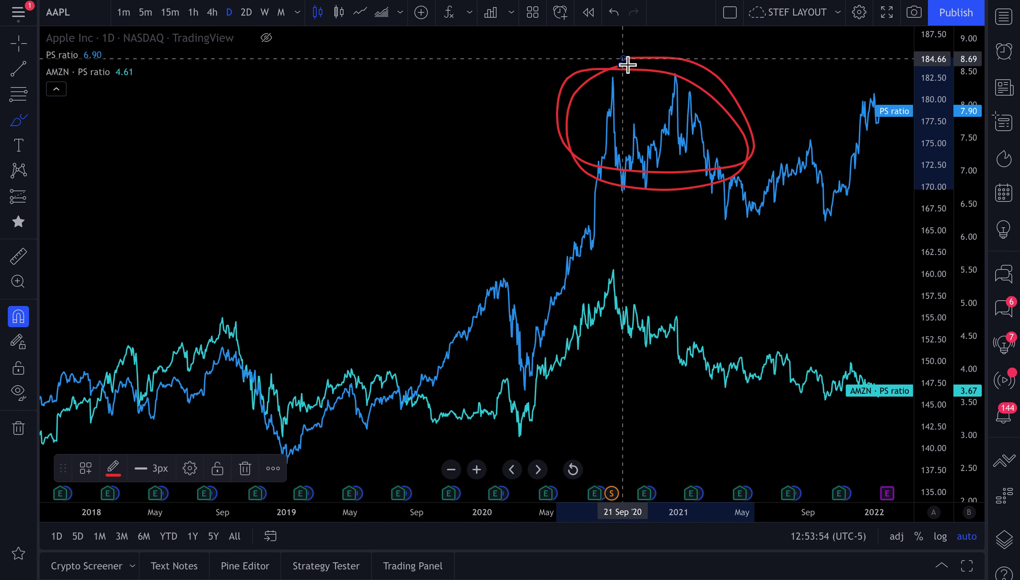
{"action": "key", "text": "ctrl+z"}
{"action": "key", "text": "ctrl"}
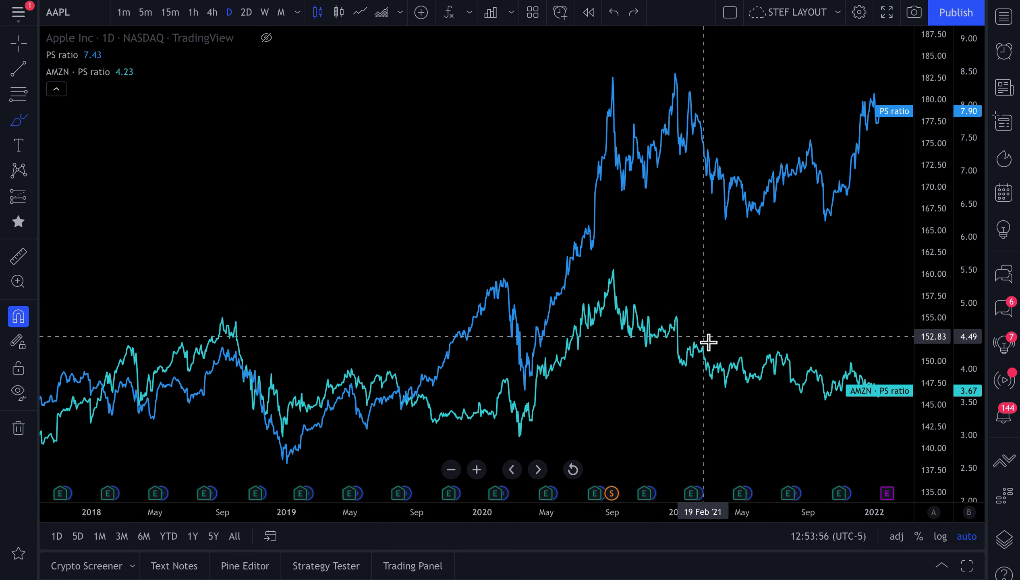
{"action": "mouse_move", "coordinate": [704, 313]}
{"action": "left_mouse_down"}
{"action": "mouse_move", "coordinate": [662, 318]}
{"action": "mouse_move", "coordinate": [763, 391]}
{"action": "mouse_move", "coordinate": [626, 341]}
{"action": "mouse_move", "coordinate": [713, 328]}
{"action": "mouse_move", "coordinate": [635, 307]}
{"action": "left_mouse_up"}
{"action": "key", "text": "ctrl+z"}
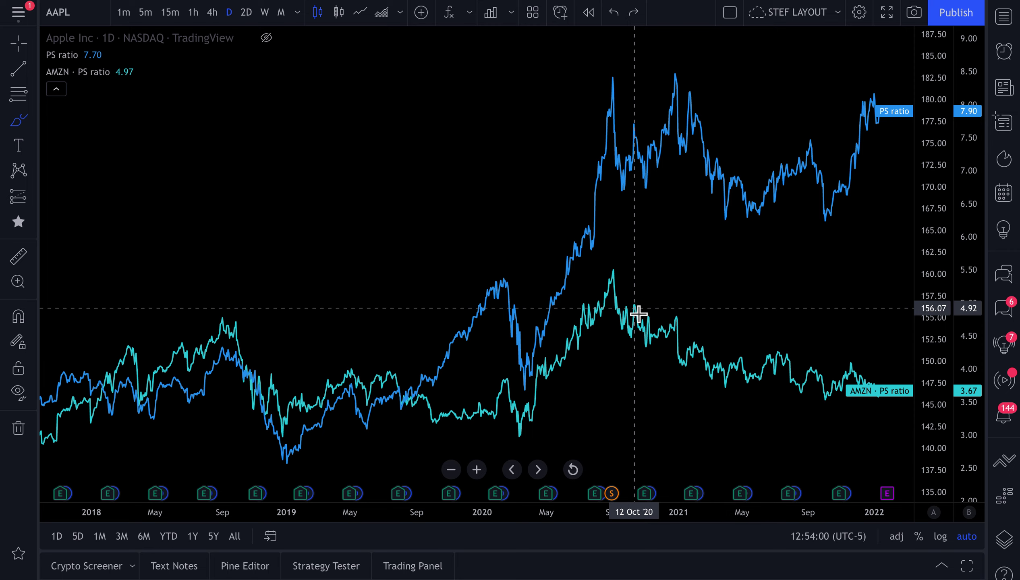
Switch back to the cross cursor and compare the Apple and Amazon PS ratio histories over several years up to 2022
{"action": "left_click", "coordinate": [12, 41]}
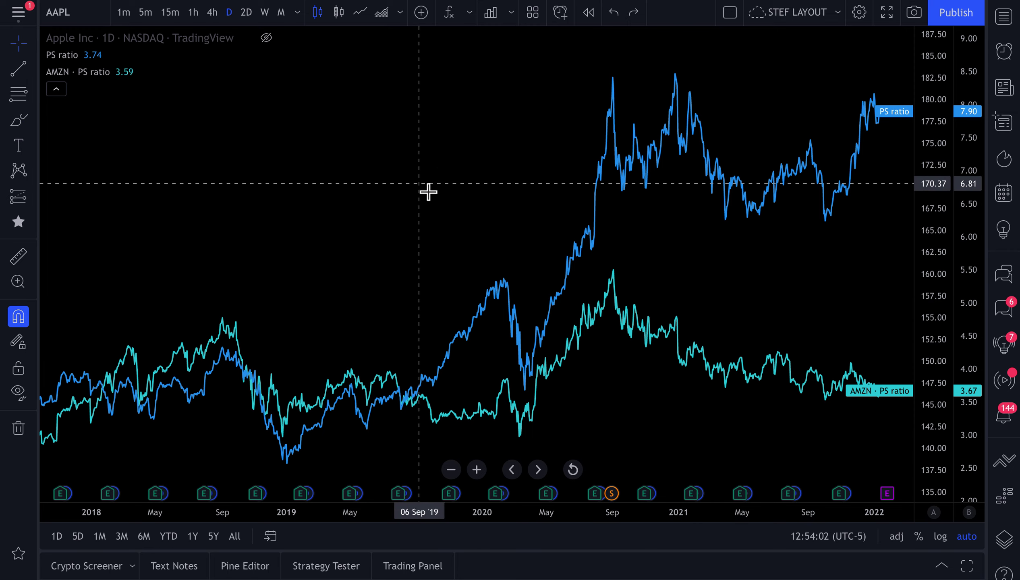
{"action": "left_click_drag", "start_coordinate": [429, 191], "coordinate": [262, 171]}
{"action": "scroll", "coordinate": [450, 252], "scroll_direction": "left", "scroll_amount": 5}
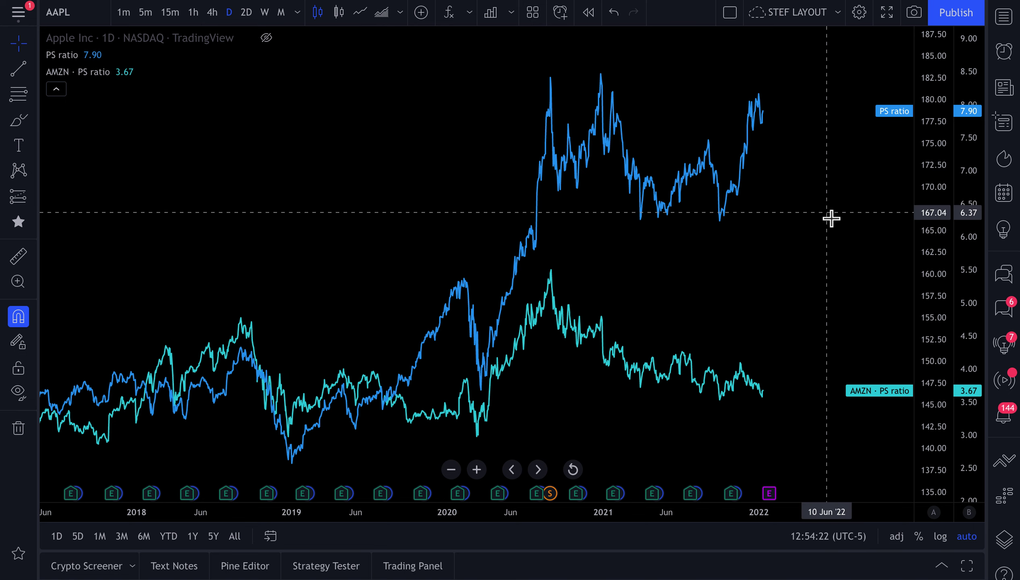
{"action": "scroll", "coordinate": [589, 230], "scroll_direction": "down", "scroll_amount": 3}
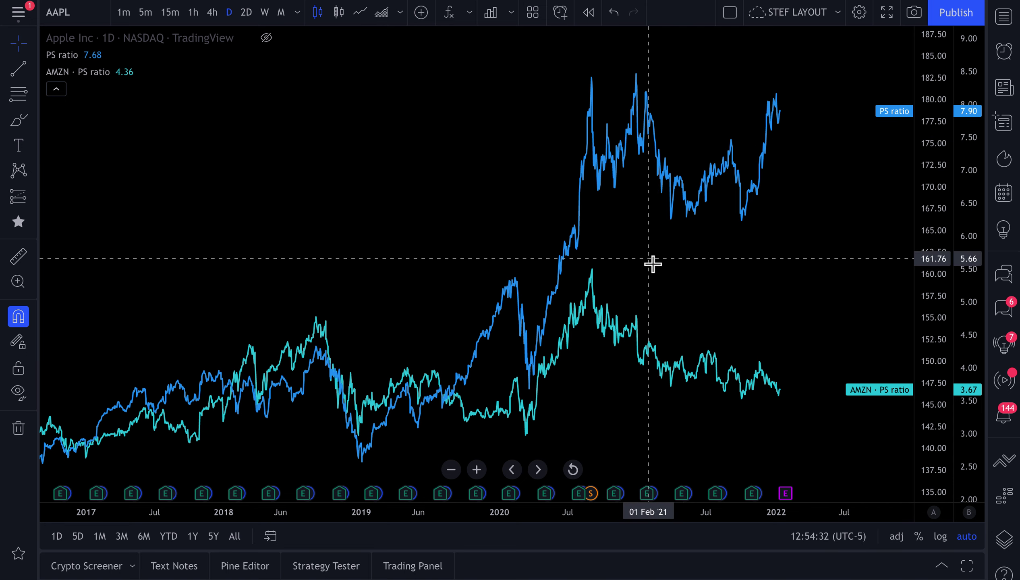
{"action": "scroll", "coordinate": [653, 264], "scroll_direction": "down", "scroll_amount": 5}
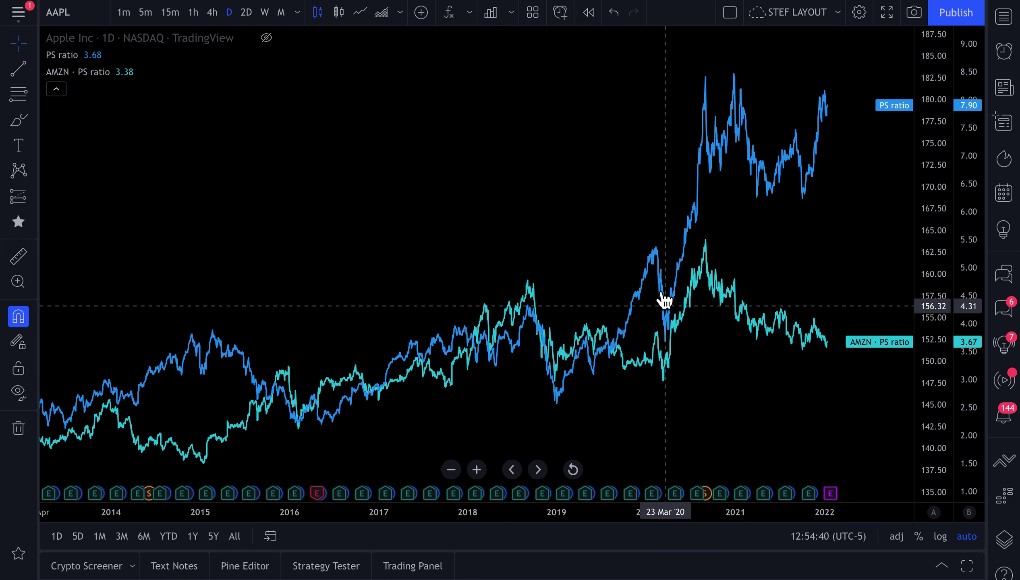
{"action": "scroll", "coordinate": [599, 173], "scroll_direction": "up", "scroll_amount": 2}
{"action": "scroll", "coordinate": [600, 174], "scroll_direction": "up", "scroll_amount": 1}
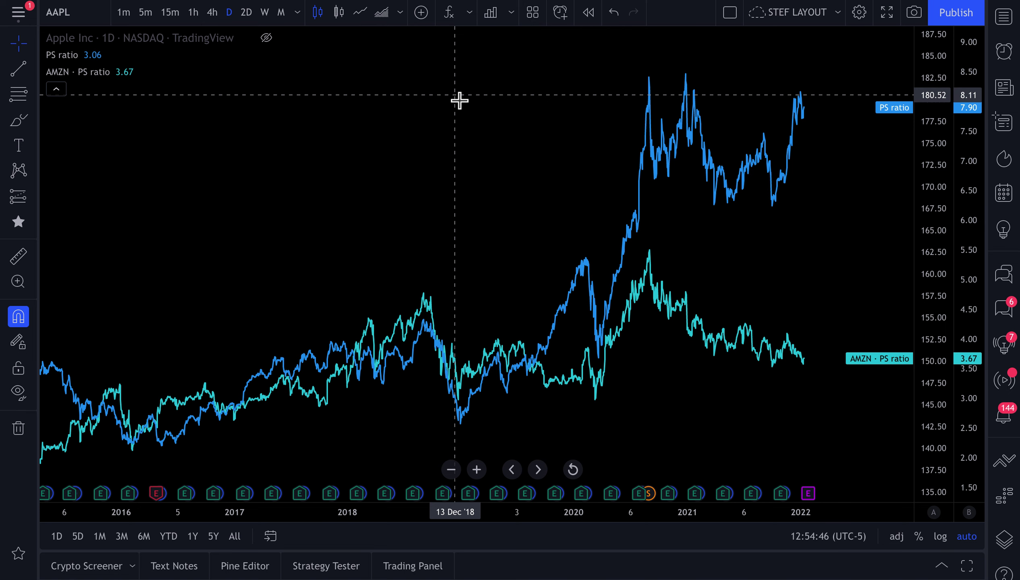
Add a third Price to sales ratio from the Statistics financials to the chart
{"action": "left_click", "coordinate": [491, 12]}
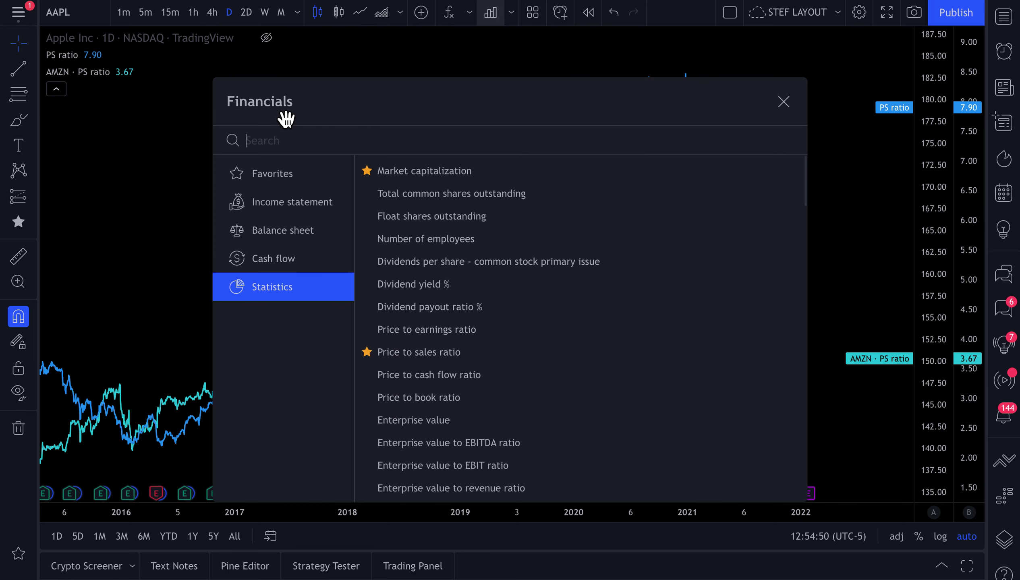
{"action": "left_click", "coordinate": [431, 353]}
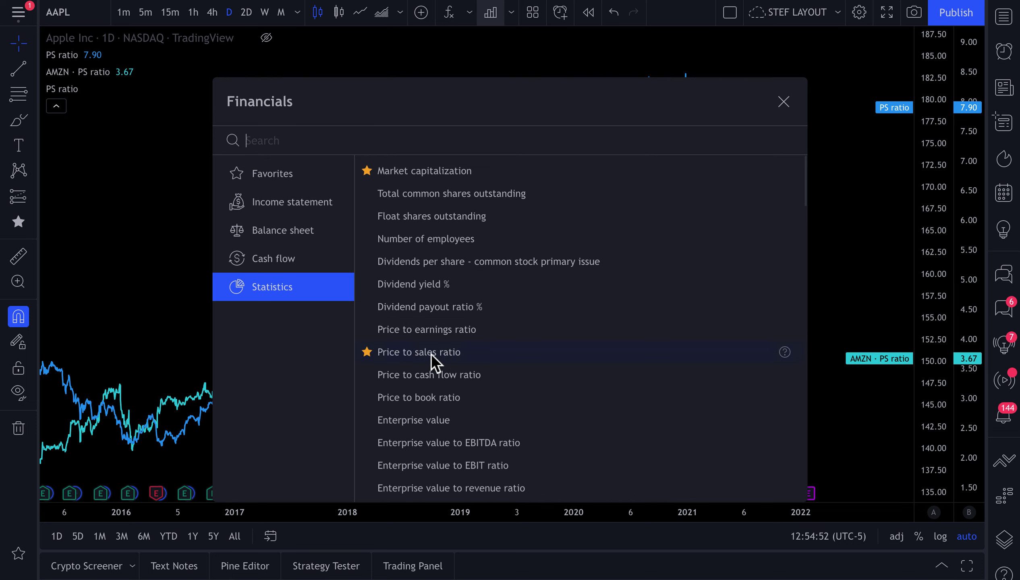
{"action": "left_click", "coordinate": [791, 102]}
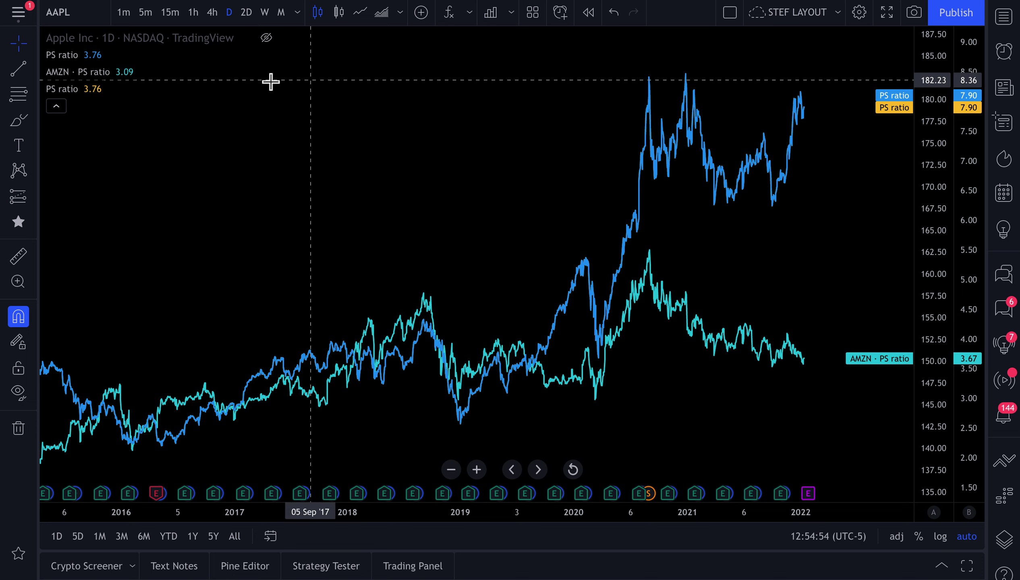
Set the newly added third PS ratio's input symbol to Alphabet on NASDAQ, GOOGL
{"action": "left_click", "coordinate": [110, 88]}
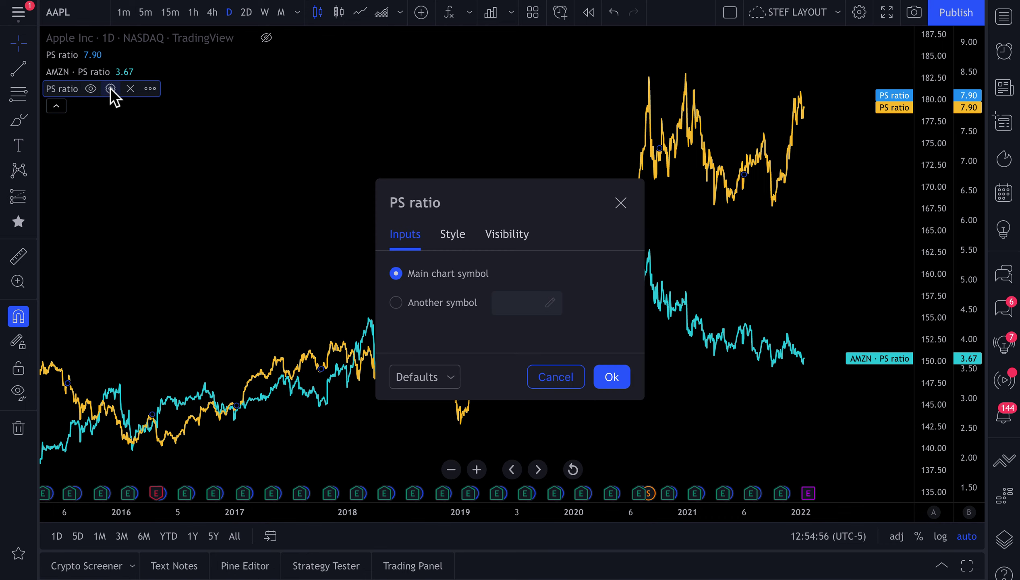
{"action": "left_click", "coordinate": [437, 303]}
{"action": "left_click", "coordinate": [519, 309]}
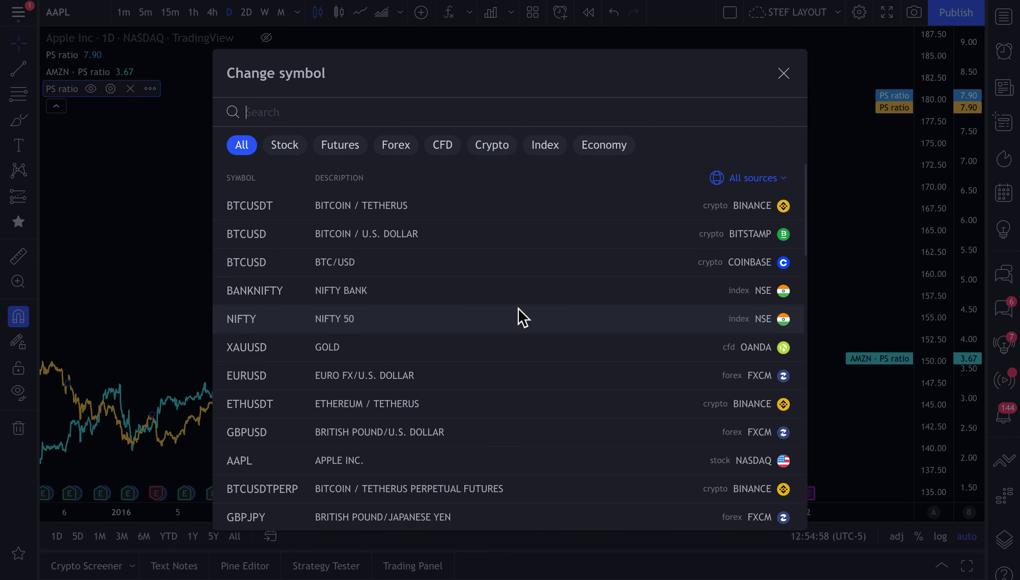
{"action": "type", "text": "GOOGL"}
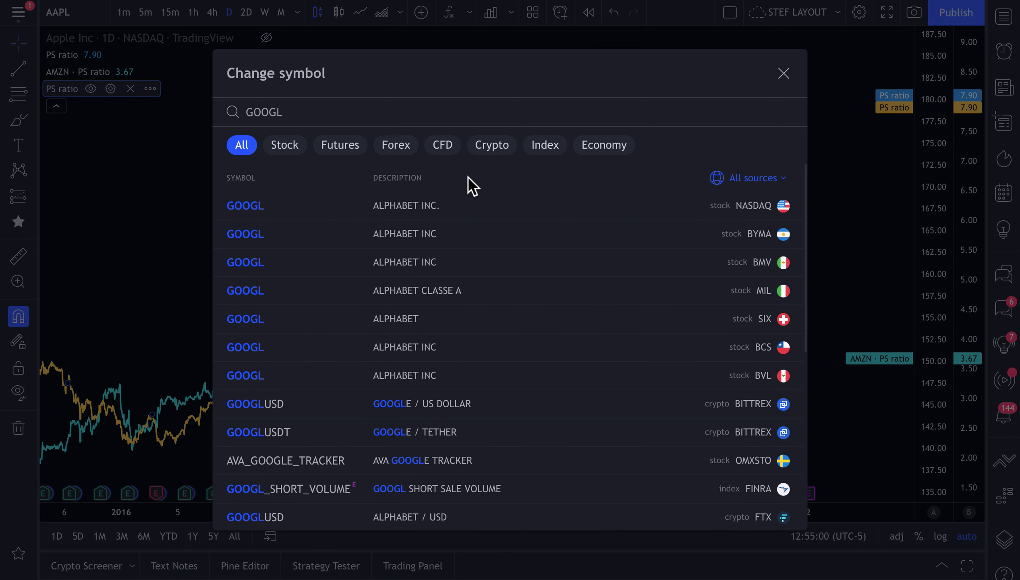
{"action": "left_click", "coordinate": [457, 206]}
{"action": "left_click", "coordinate": [622, 201]}
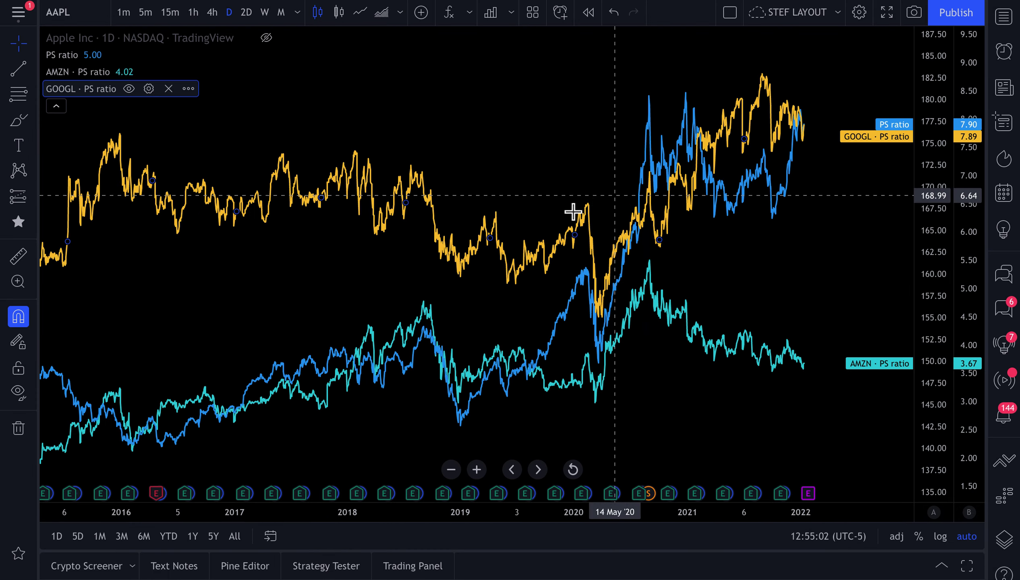
Replace Amazon with Meta Platforms on NASDAQ, FB, as the symbol of the second PS ratio
{"action": "scroll", "coordinate": [515, 221], "scroll_direction": "up", "scroll_amount": 5}
{"action": "scroll", "coordinate": [518, 229], "scroll_direction": "up", "scroll_amount": 2}
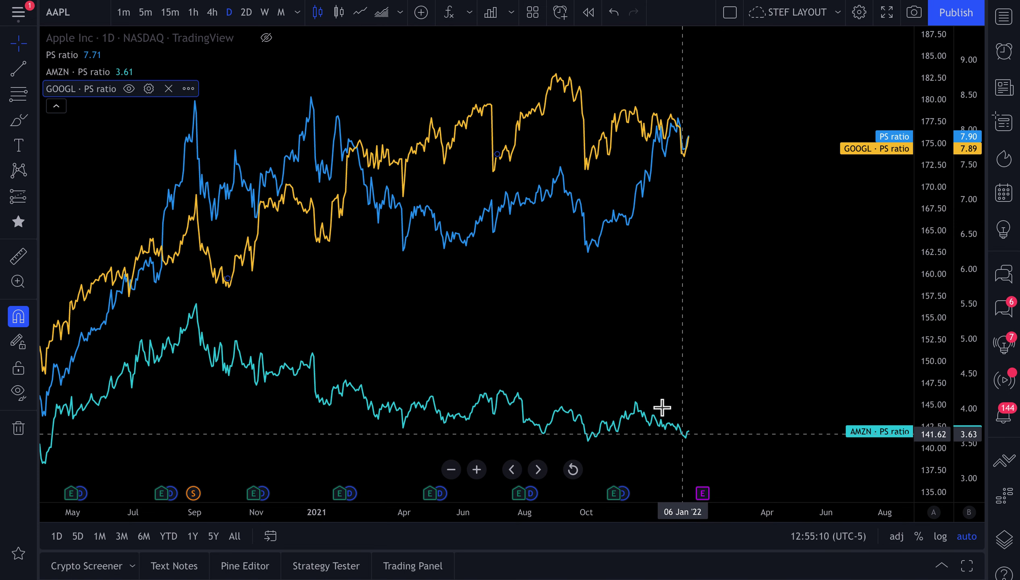
{"action": "scroll", "coordinate": [611, 332], "scroll_direction": "up", "scroll_amount": 2}
{"action": "scroll", "coordinate": [614, 332], "scroll_direction": "down", "scroll_amount": 1}
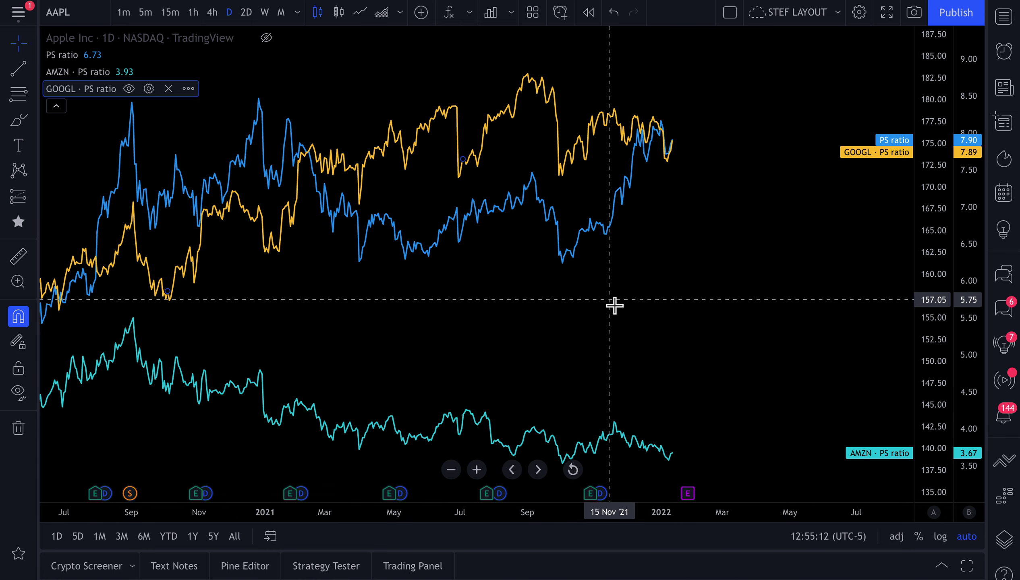
{"action": "mouse_move", "coordinate": [117, 72]}
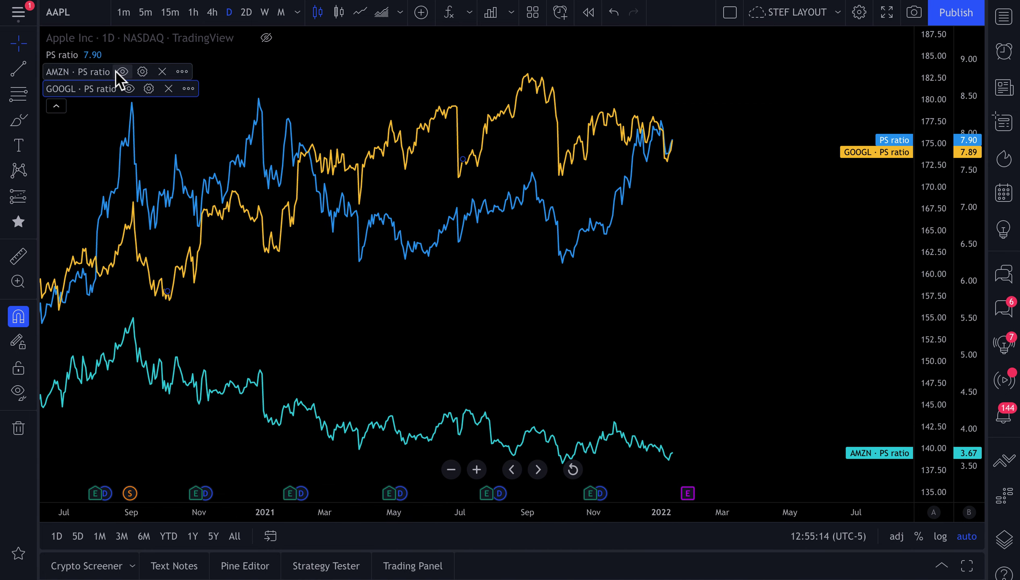
{"action": "left_click", "coordinate": [142, 72]}
{"action": "left_click", "coordinate": [529, 308]}
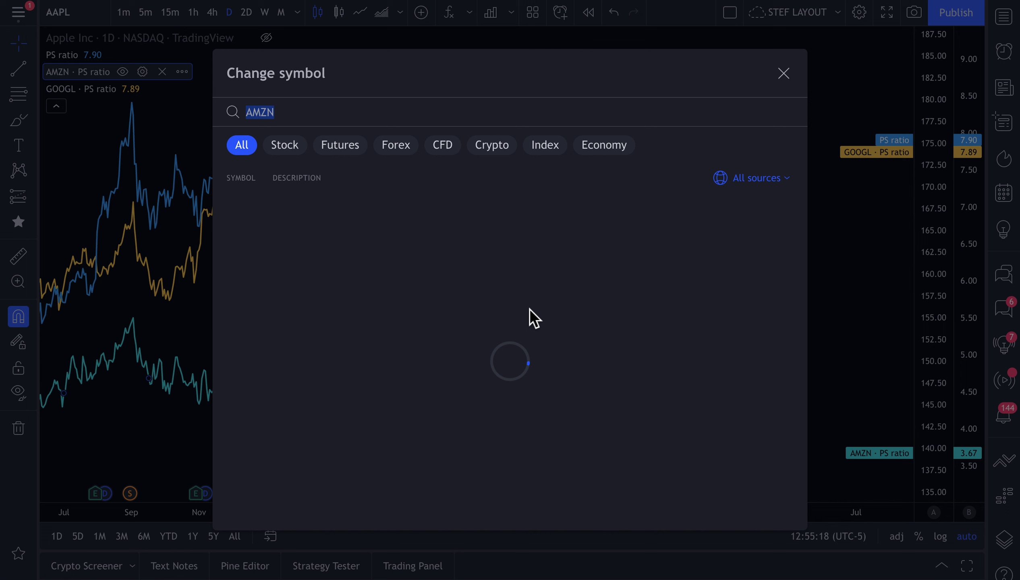
{"action": "type", "text": "META"}
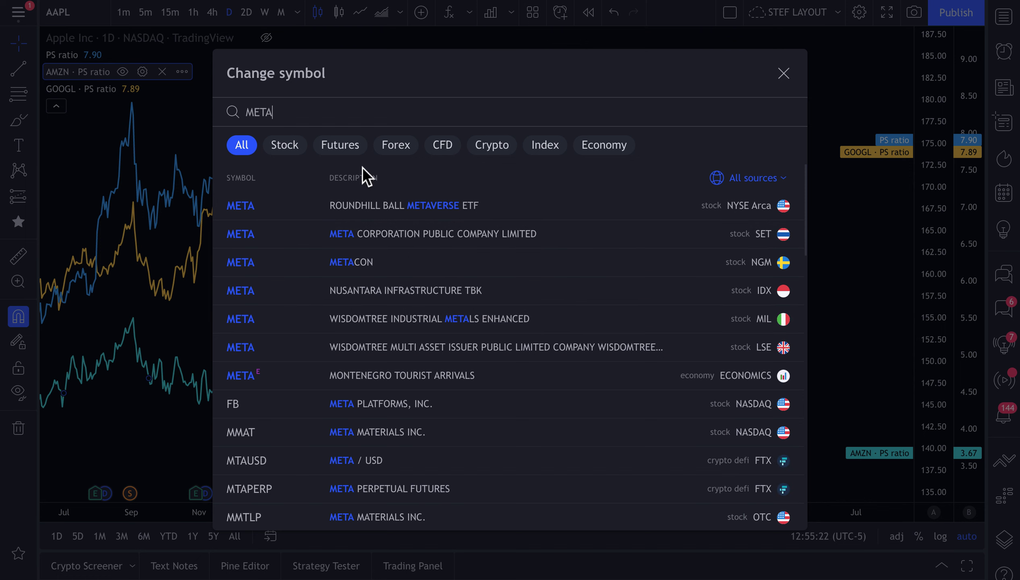
{"action": "key", "text": "ctrl+a"}
{"action": "type", "text": "FB"}
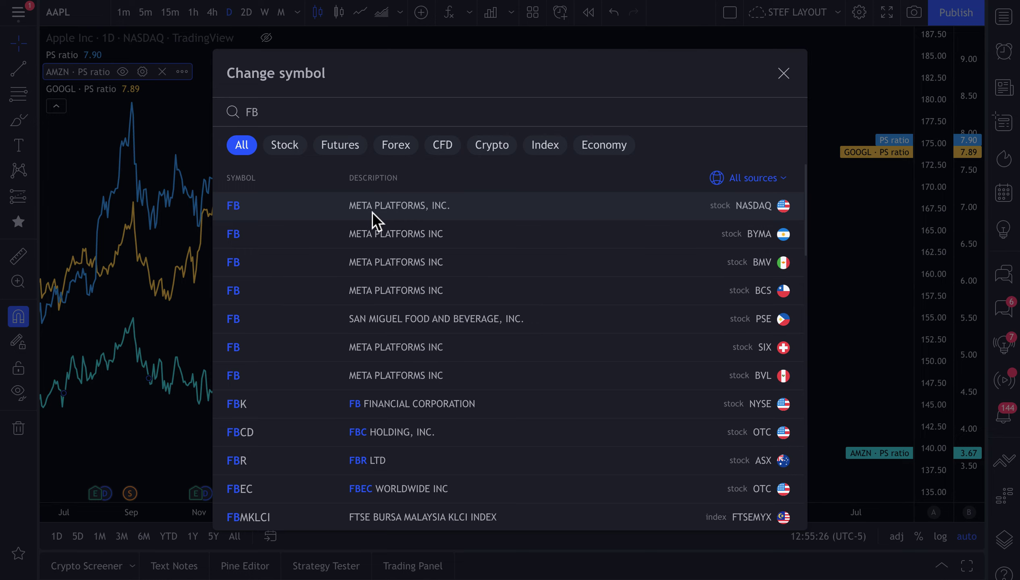
{"action": "left_click", "coordinate": [408, 219]}
{"action": "left_click", "coordinate": [621, 205]}
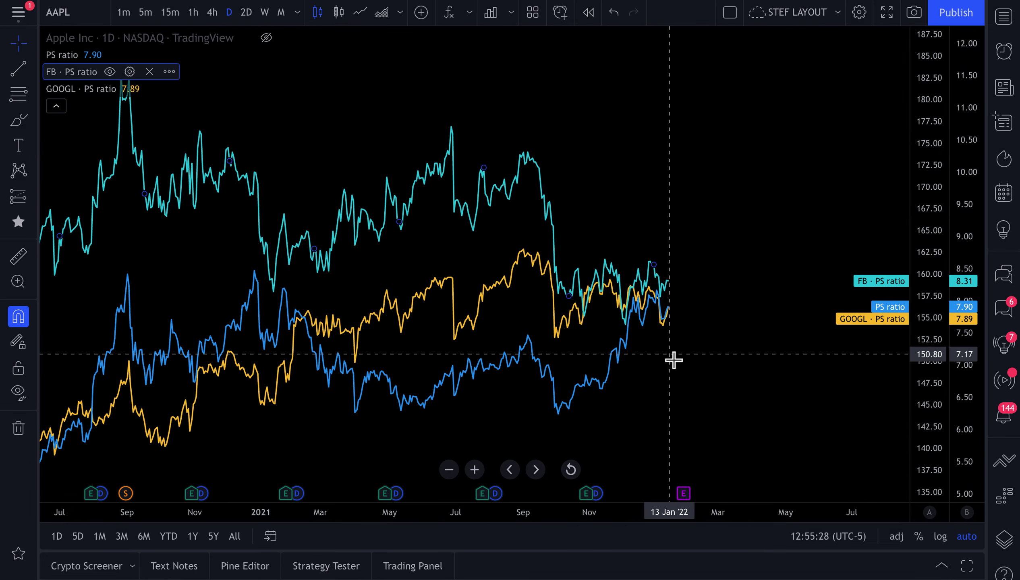
Compress the PS ratio scale and compare the Apple, Meta and Alphabet ratio lines up to early 2022
{"action": "scroll", "coordinate": [597, 346], "scroll_direction": "right", "scroll_amount": 3}
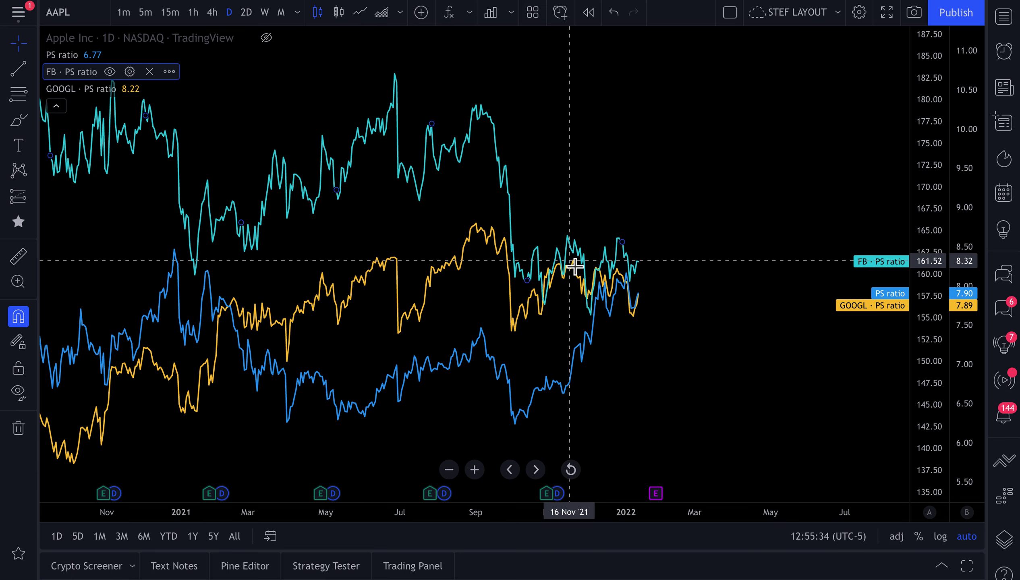
{"action": "scroll", "coordinate": [574, 267], "scroll_direction": "right", "scroll_amount": 5}
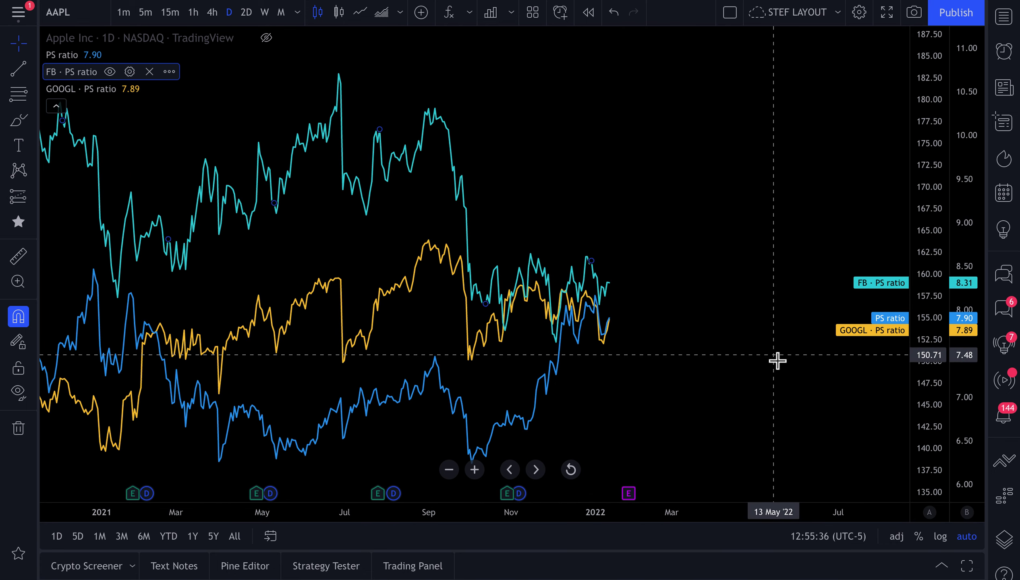
{"action": "left_click_drag", "start_coordinate": [965, 315], "coordinate": [960, 375]}
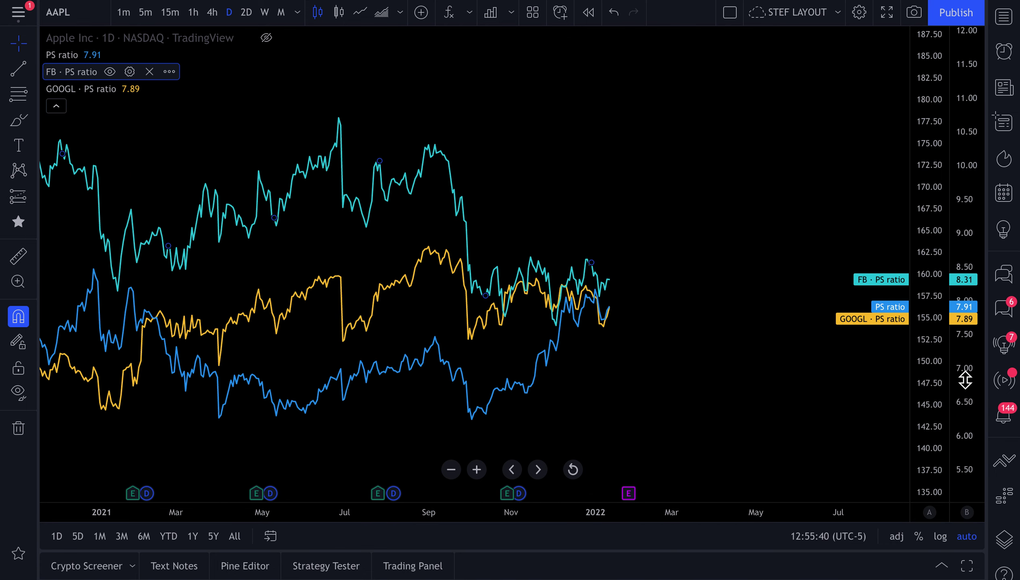
{"action": "scroll", "coordinate": [683, 303], "scroll_direction": "down", "scroll_amount": 4}
{"action": "scroll", "coordinate": [683, 304], "scroll_direction": "down", "scroll_amount": 2}
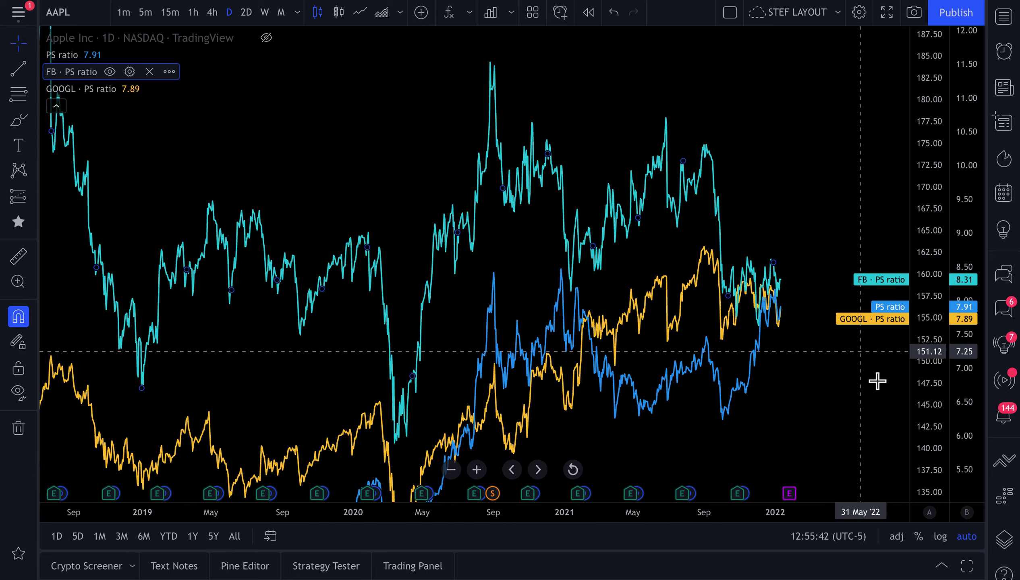
{"action": "left_click_drag", "start_coordinate": [968, 234], "coordinate": [954, 434]}
{"action": "scroll", "coordinate": [709, 359], "scroll_direction": "up", "scroll_amount": 5}
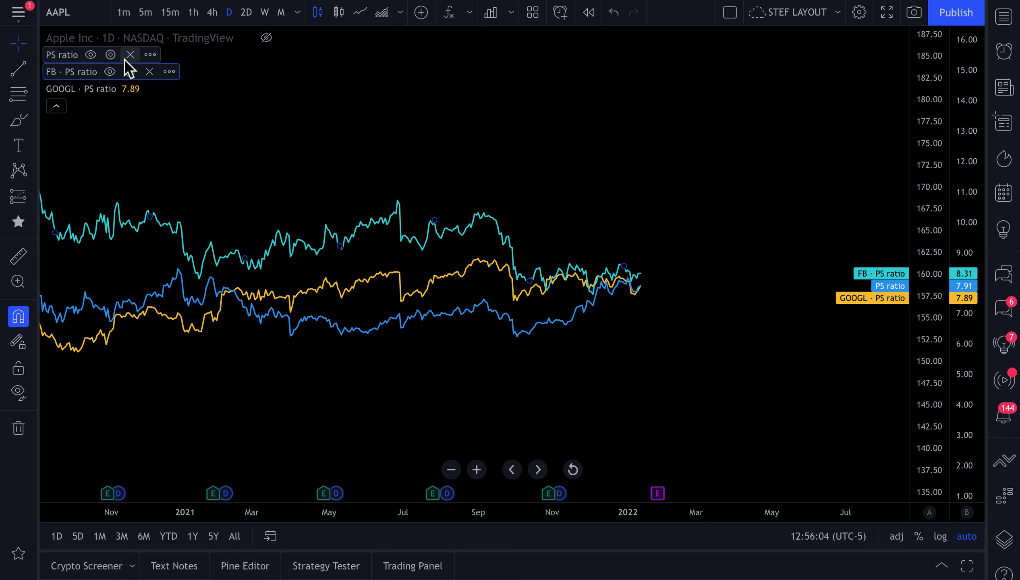
Try several colours for Apple's PS ratio line and settle on pink
{"action": "left_click", "coordinate": [110, 55]}
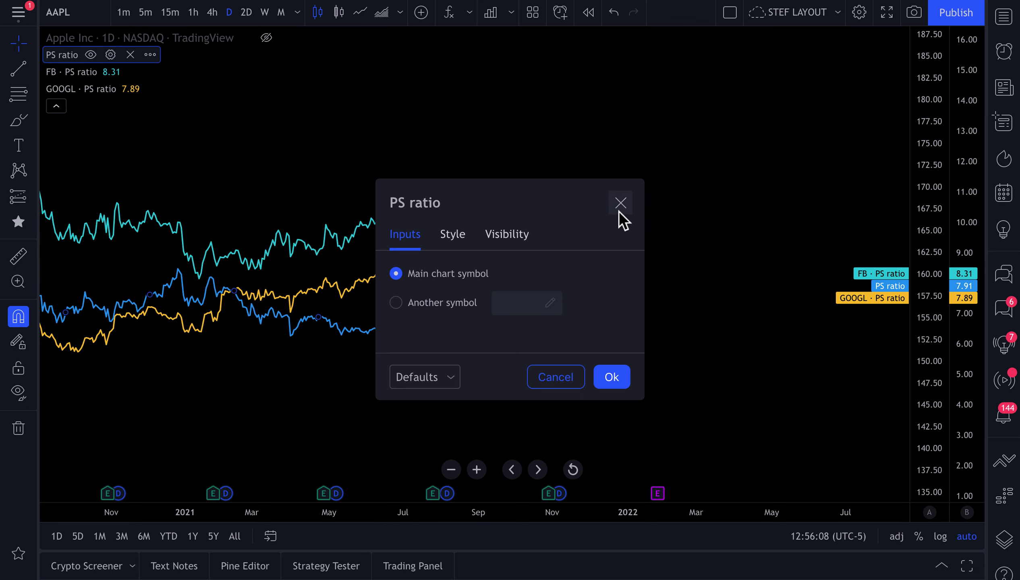
{"action": "left_click", "coordinate": [460, 243]}
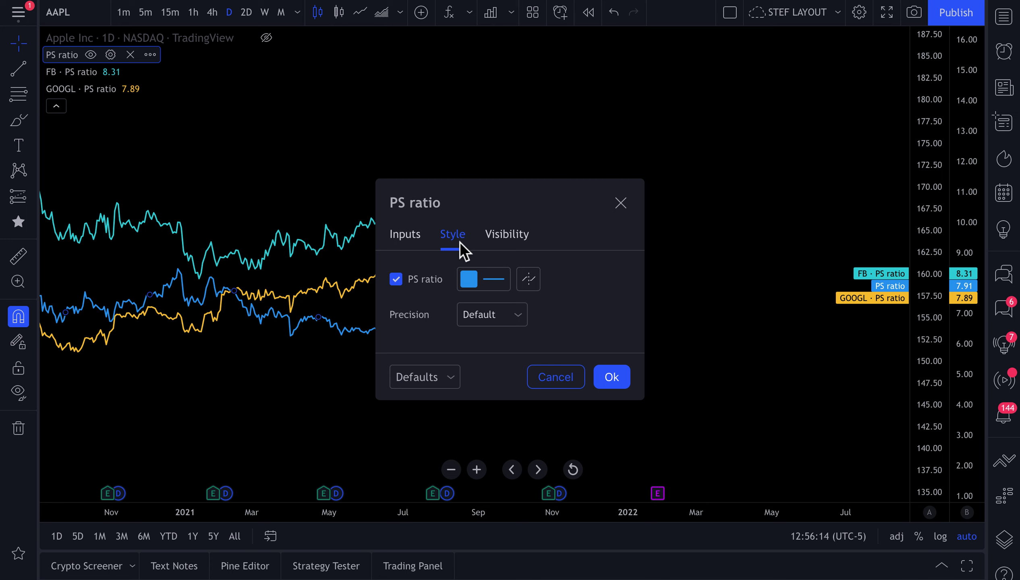
{"action": "left_click", "coordinate": [471, 278]}
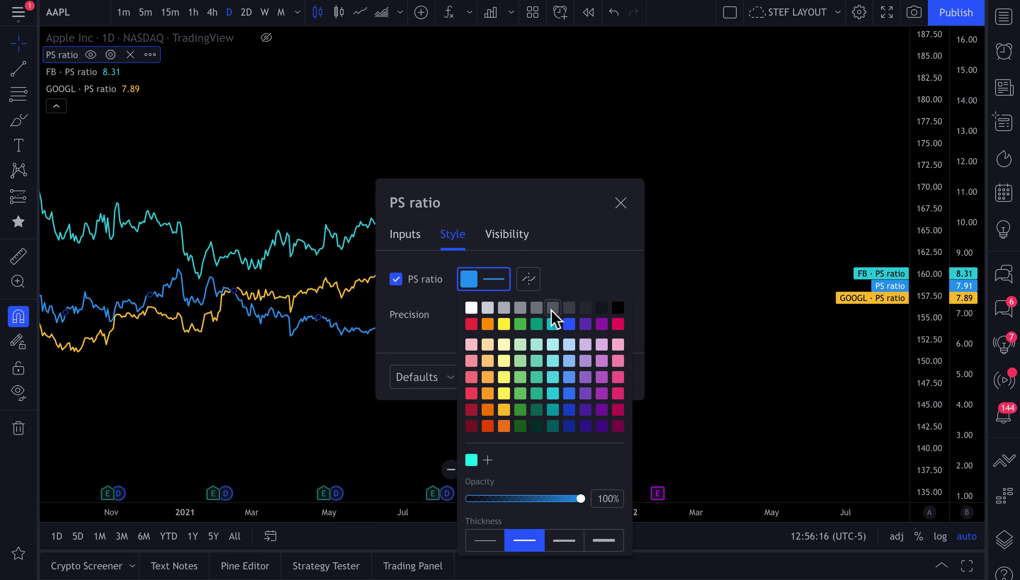
{"action": "left_click_drag", "start_coordinate": [494, 200], "coordinate": [197, 131]}
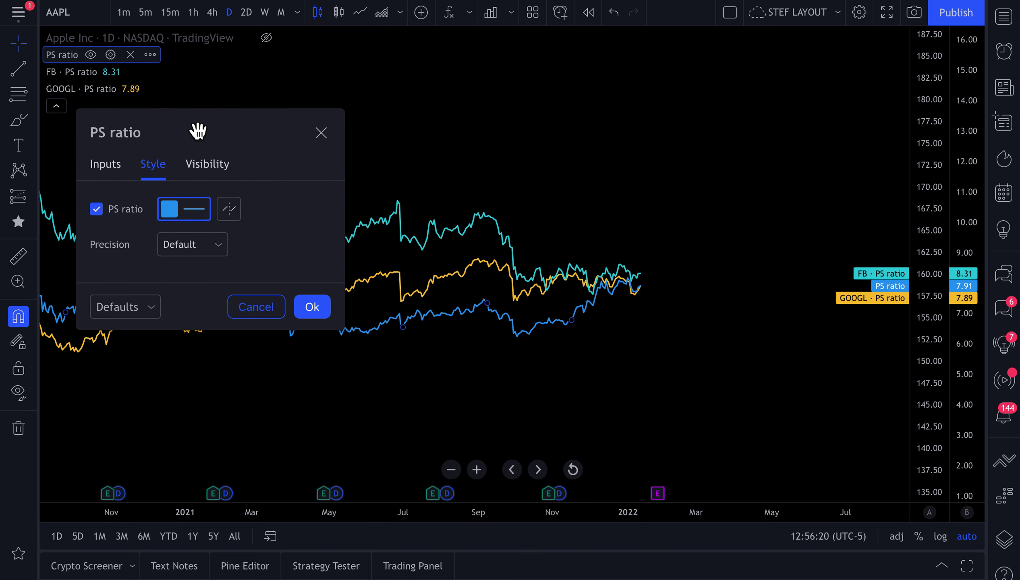
{"action": "left_click", "coordinate": [191, 215]}
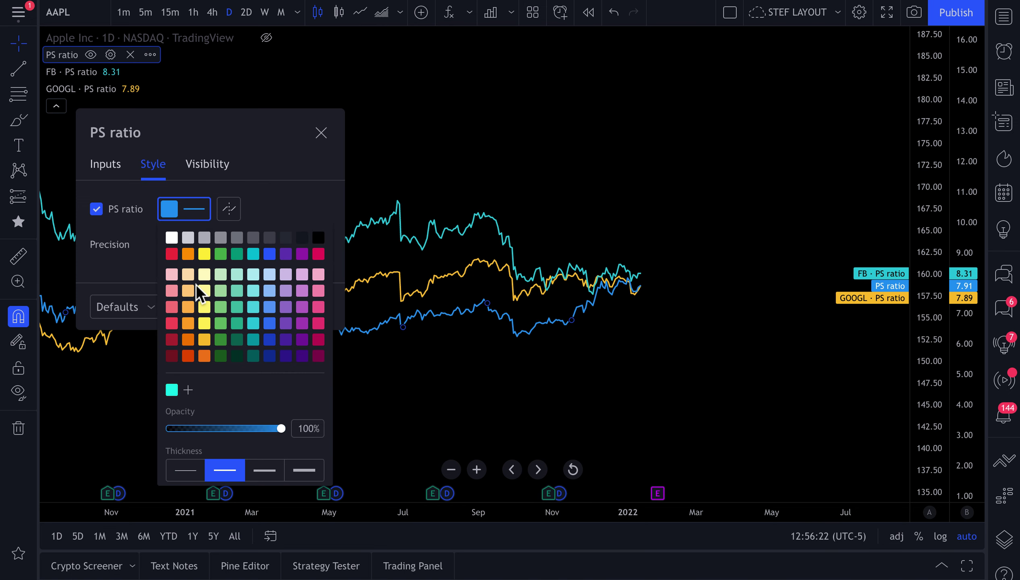
{"action": "left_click", "coordinate": [172, 275]}
{"action": "left_click", "coordinate": [204, 291]}
{"action": "left_click", "coordinate": [221, 306]}
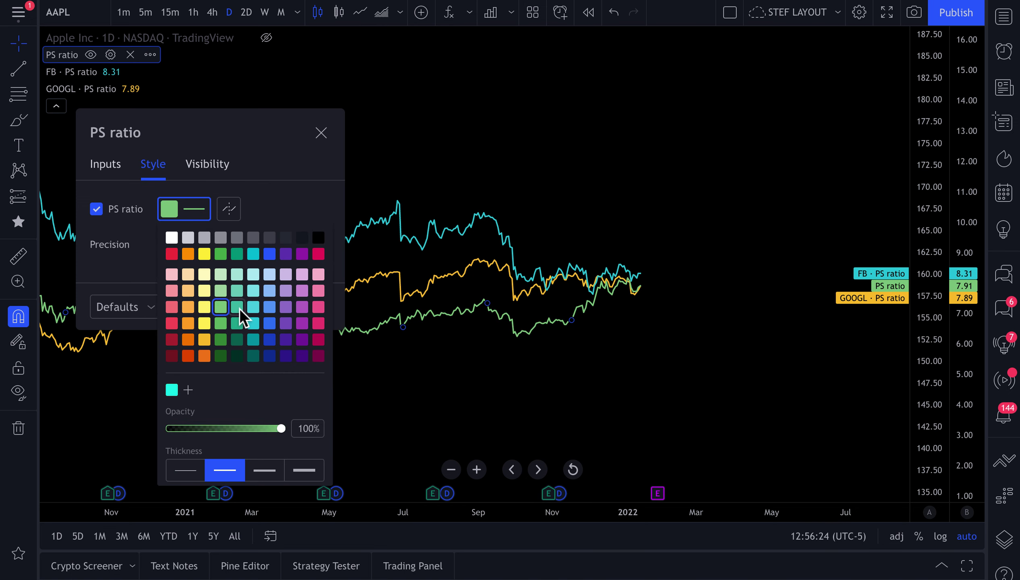
{"action": "left_click", "coordinate": [253, 307]}
{"action": "left_click", "coordinate": [269, 307]}
{"action": "left_click", "coordinate": [285, 307]}
{"action": "left_click", "coordinate": [302, 307]}
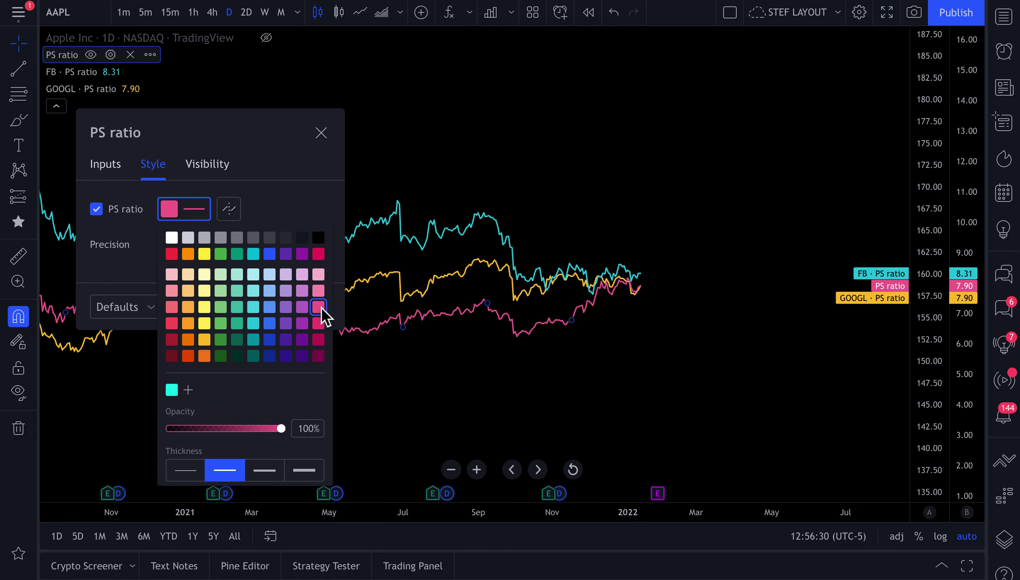
{"action": "left_click", "coordinate": [300, 202]}
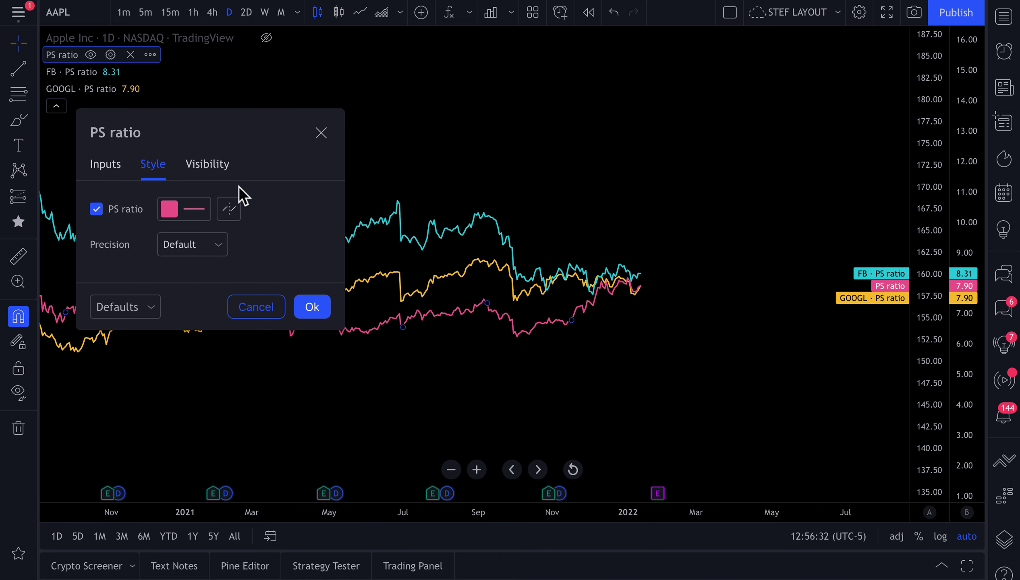
{"action": "left_click", "coordinate": [325, 141]}
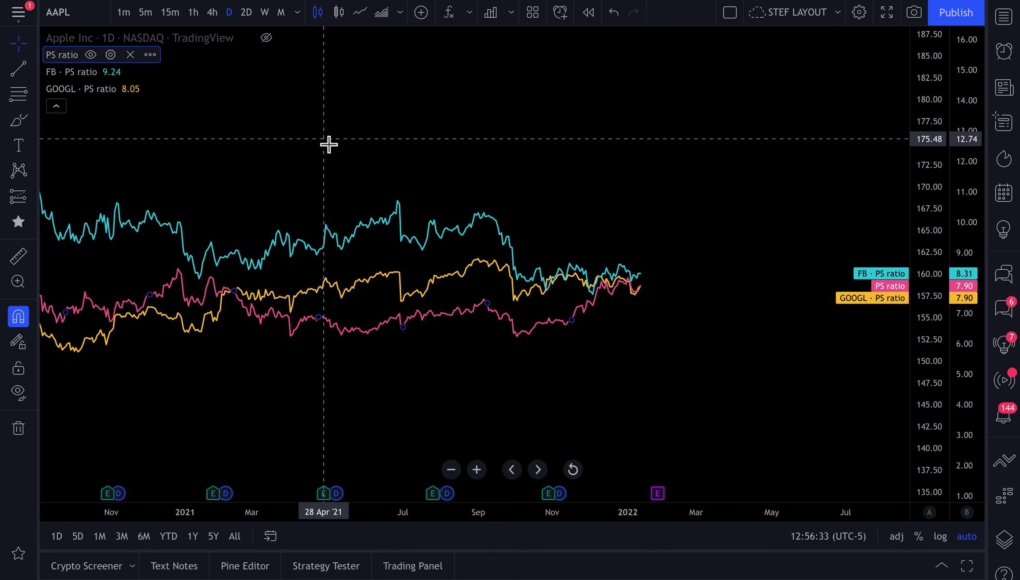
Remove the Apple, Meta and Alphabet PS ratios from the chart and show Apple's price candles again
{"action": "left_click", "coordinate": [130, 55]}
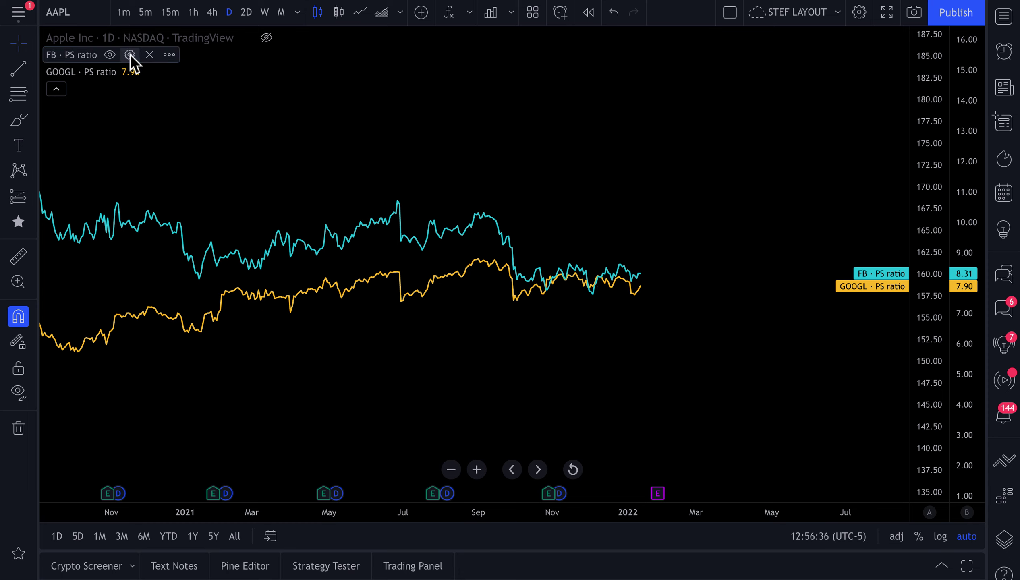
{"action": "left_click", "coordinate": [146, 55]}
{"action": "left_click", "coordinate": [167, 55]}
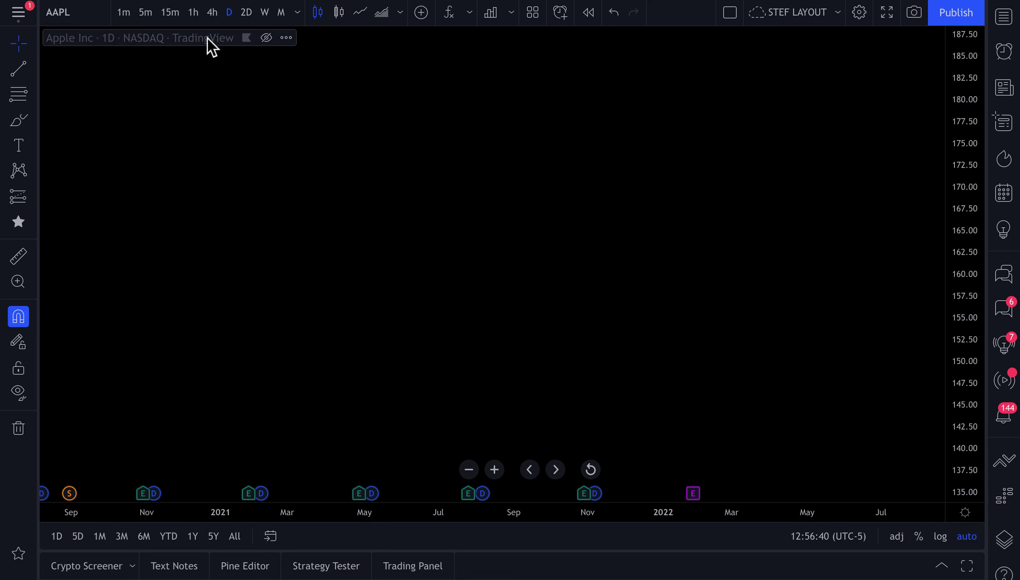
{"action": "left_click", "coordinate": [267, 39]}
Switch the chart's main symbol to NVIDIA Corporation on NASDAQ, NVDA
{"action": "left_click", "coordinate": [57, 12]}
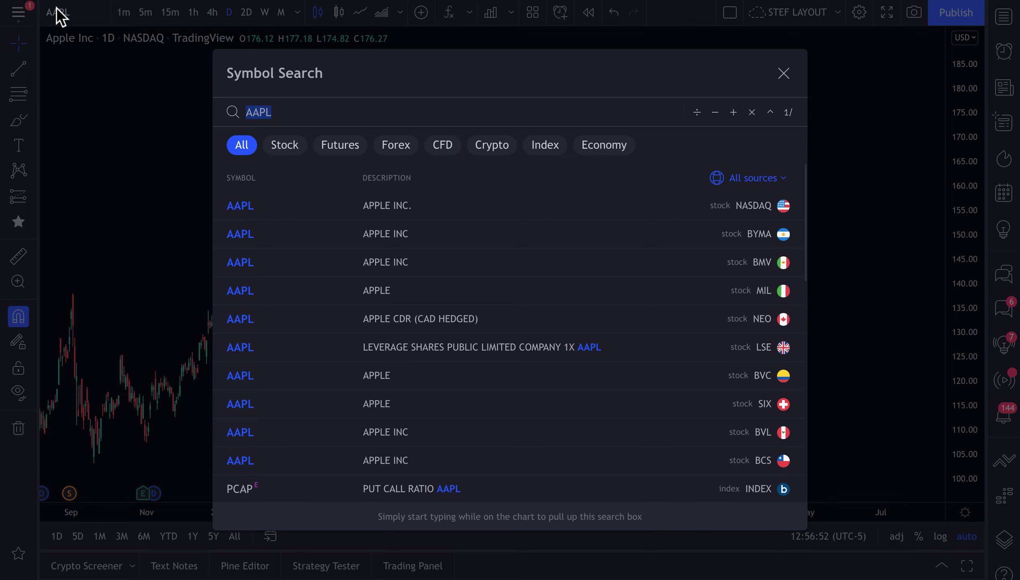
{"action": "type", "text": "NVDA"}
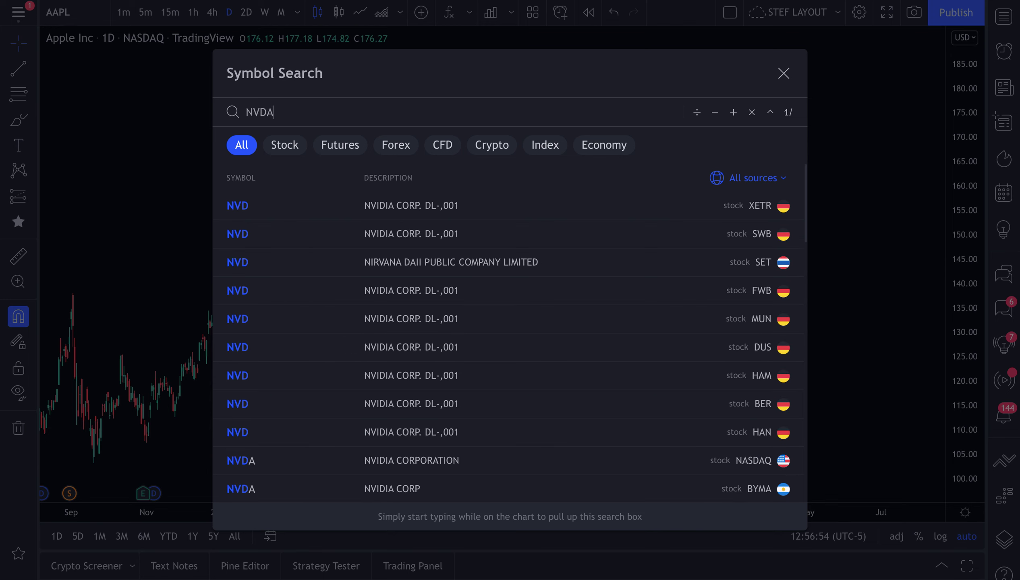
{"action": "left_click", "coordinate": [350, 205]}
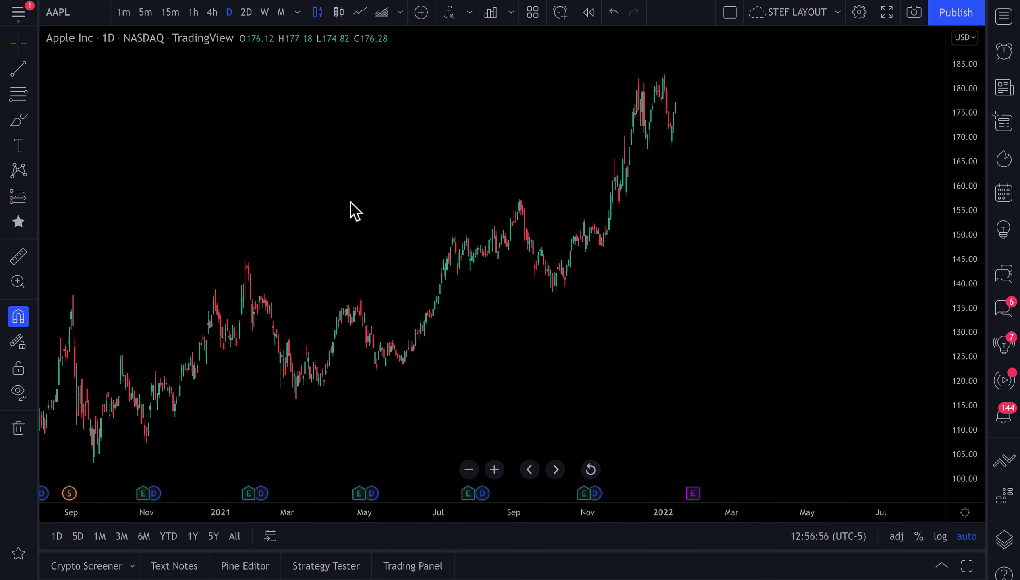
{"action": "scroll", "coordinate": [380, 181], "scroll_direction": "up", "scroll_amount": 3}
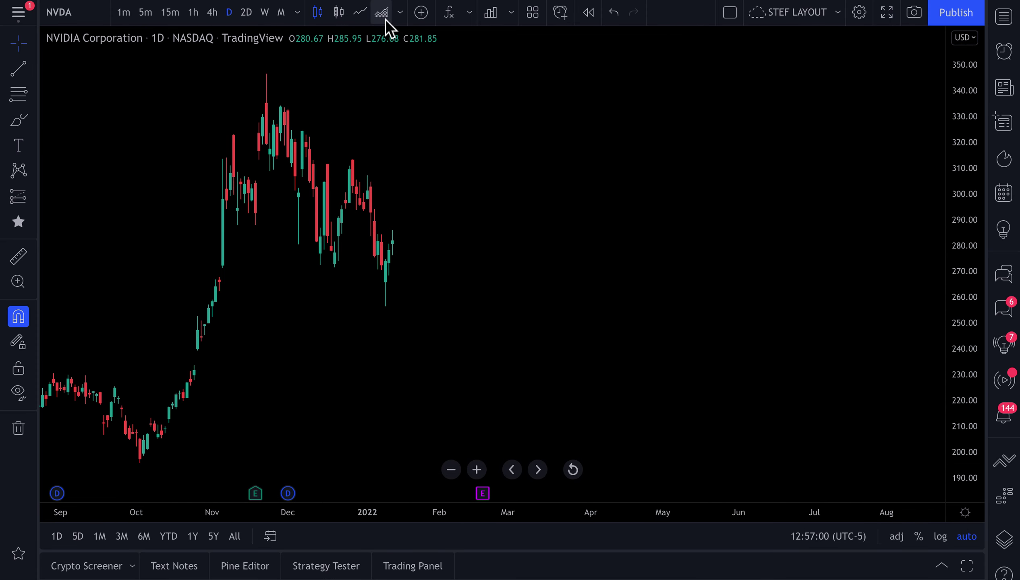
Add quarterly Total revenue from the Income statement financials to the NVIDIA chart
{"action": "left_click", "coordinate": [491, 13]}
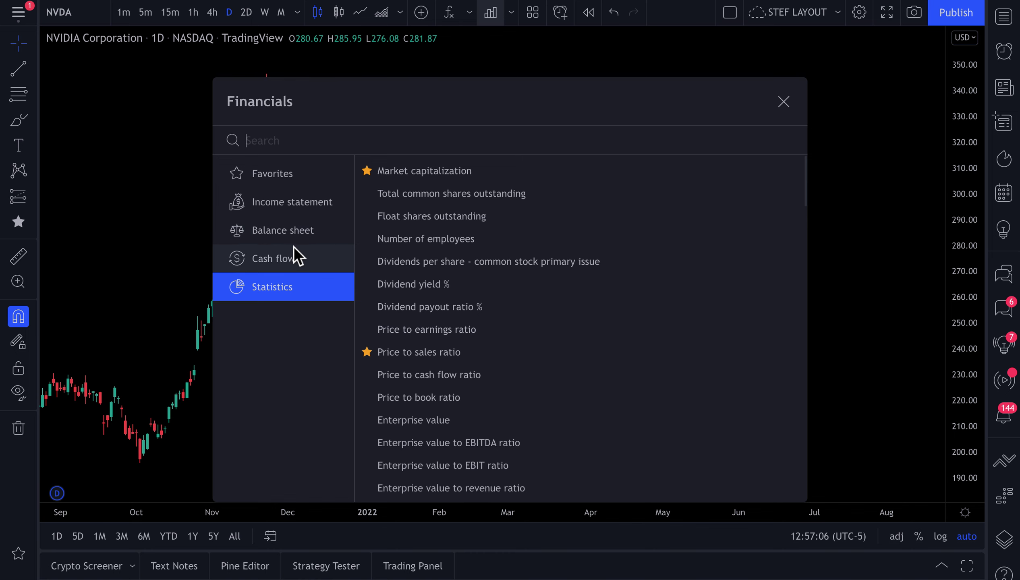
{"action": "left_click", "coordinate": [301, 211]}
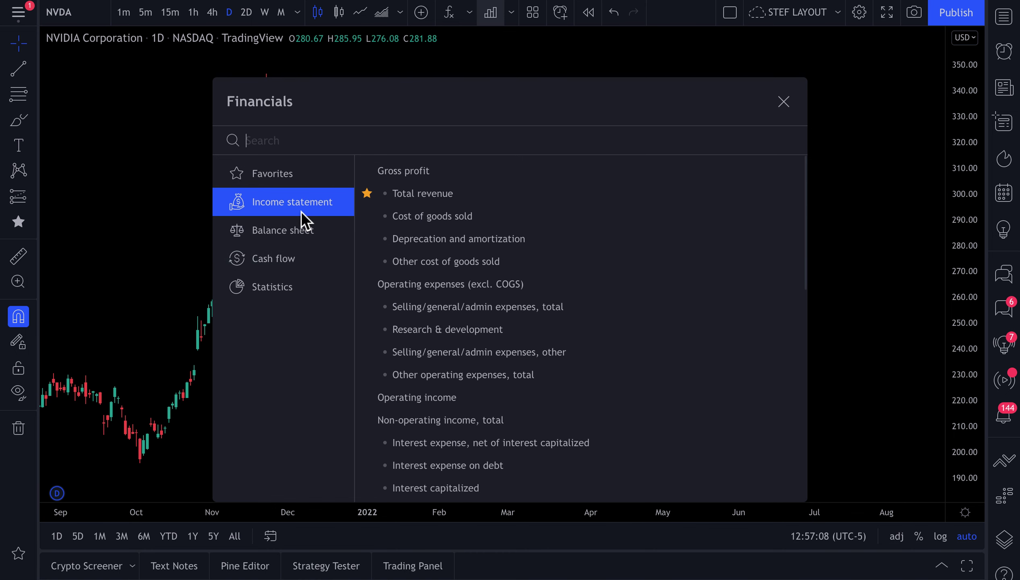
{"action": "mouse_move", "coordinate": [416, 191]}
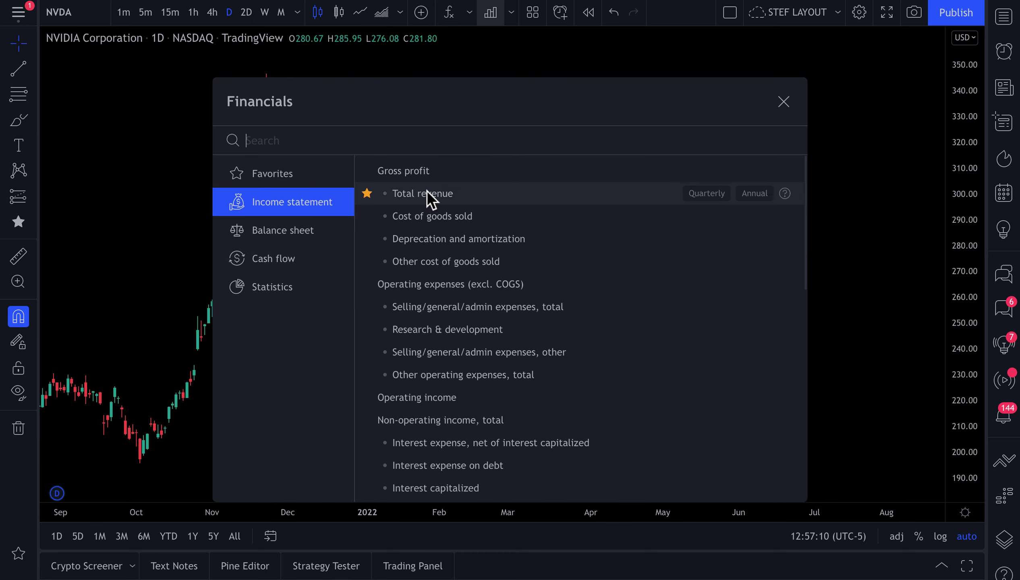
{"action": "left_click", "coordinate": [718, 193]}
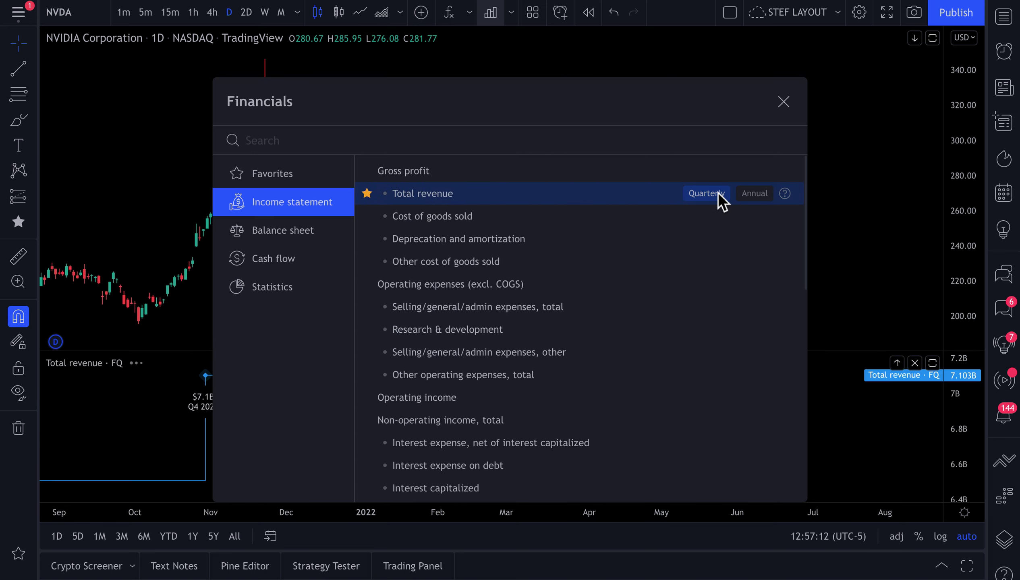
{"action": "left_click", "coordinate": [784, 103]}
Merge the Total revenue plot into the main price pane and hide NVIDIA's price candles
{"action": "left_click_drag", "start_coordinate": [303, 389], "coordinate": [319, 146]}
{"action": "scroll", "coordinate": [458, 280], "scroll_direction": "down", "scroll_amount": 5}
{"action": "scroll", "coordinate": [594, 277], "scroll_direction": "down", "scroll_amount": 2}
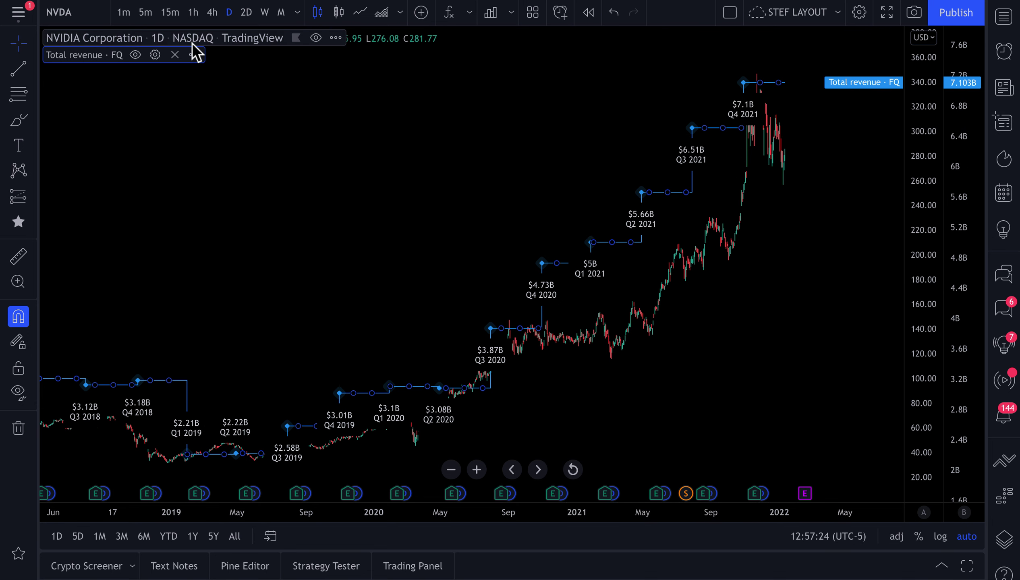
{"action": "left_click", "coordinate": [315, 38]}
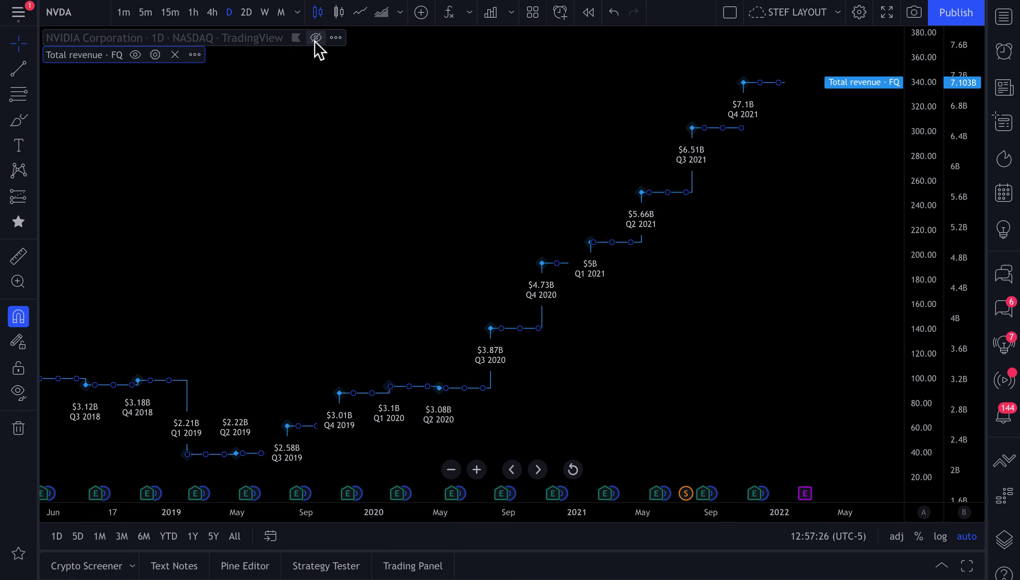
Add a second quarterly Total revenue from the Income statement financials to the chart
{"action": "left_click", "coordinate": [490, 19]}
{"action": "mouse_move", "coordinate": [757, 204]}
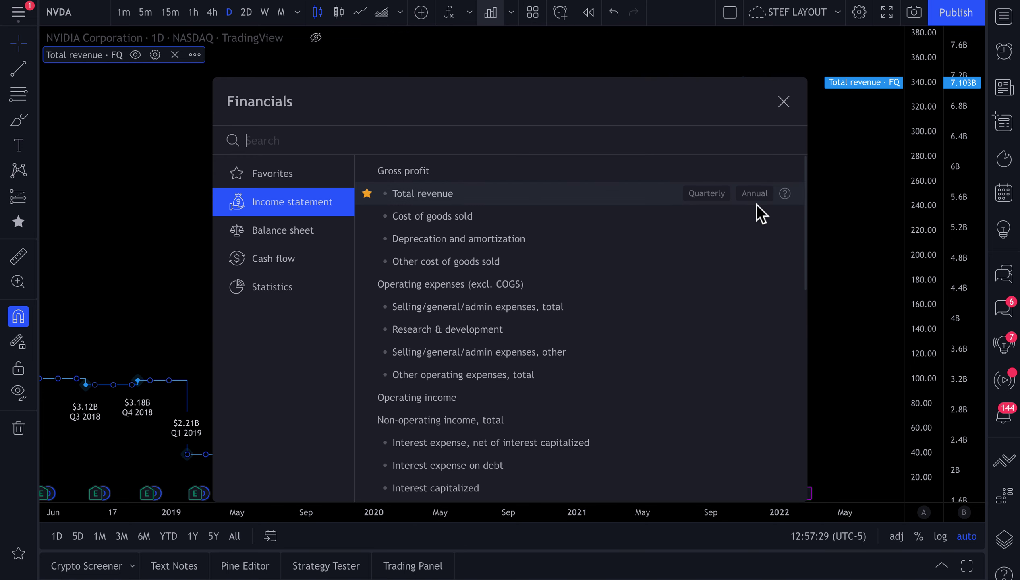
{"action": "left_click", "coordinate": [713, 197]}
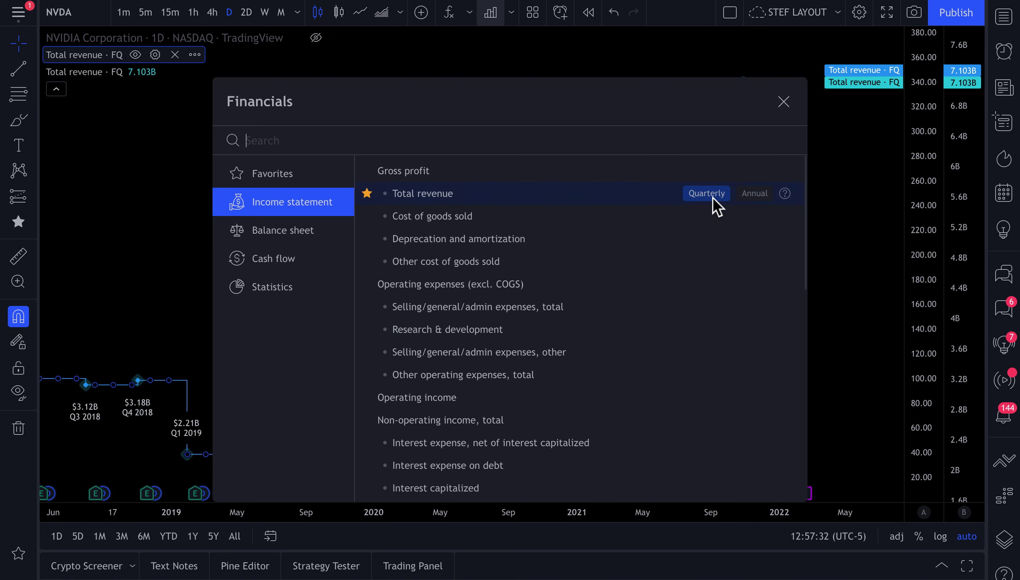
{"action": "left_click", "coordinate": [783, 102]}
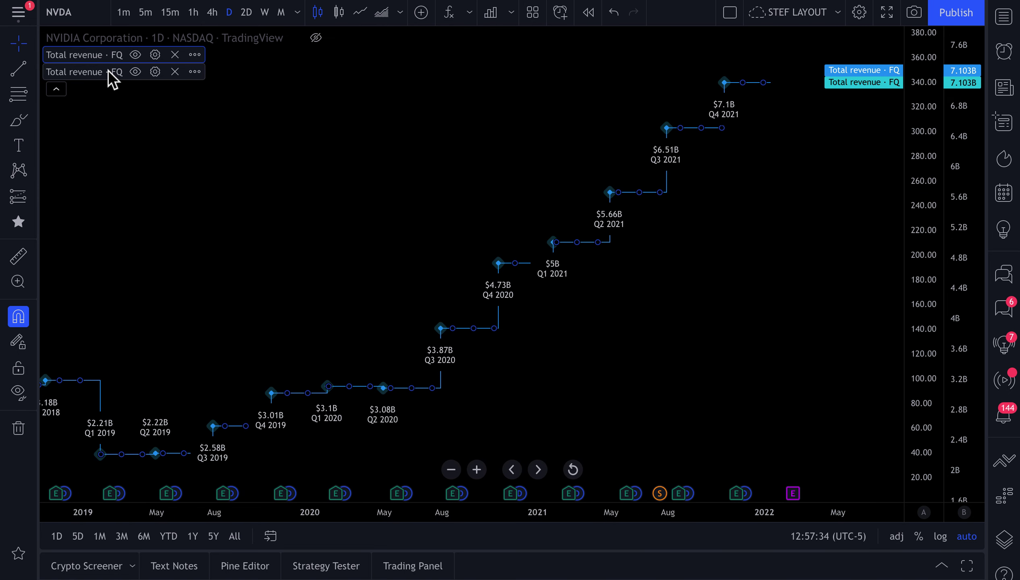
Set the second Total revenue's input symbol to Intel on NASDAQ, INTC
{"action": "left_click", "coordinate": [153, 72]}
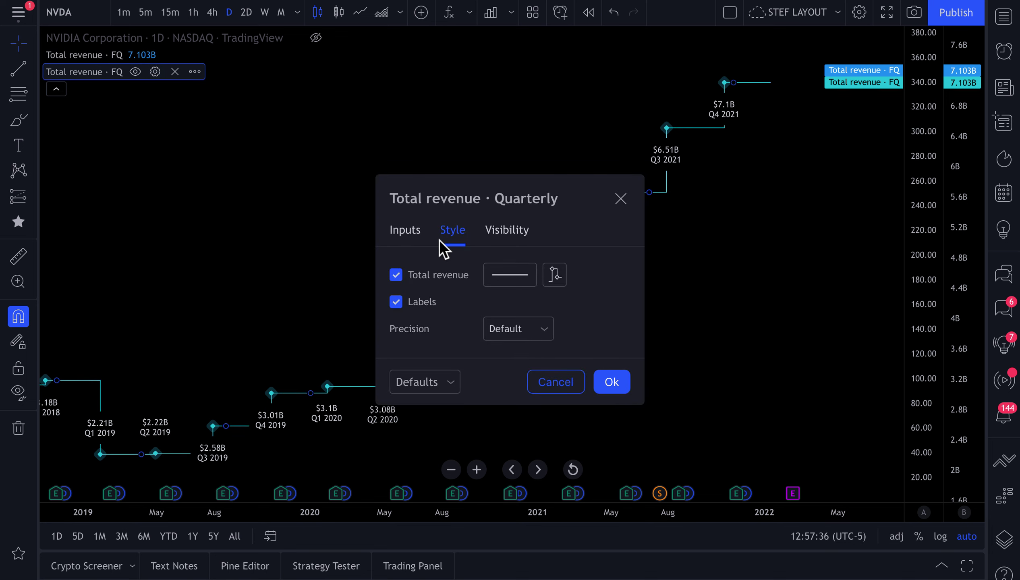
{"action": "left_click", "coordinate": [416, 233]}
{"action": "left_click", "coordinate": [466, 300]}
{"action": "left_click", "coordinate": [506, 302]}
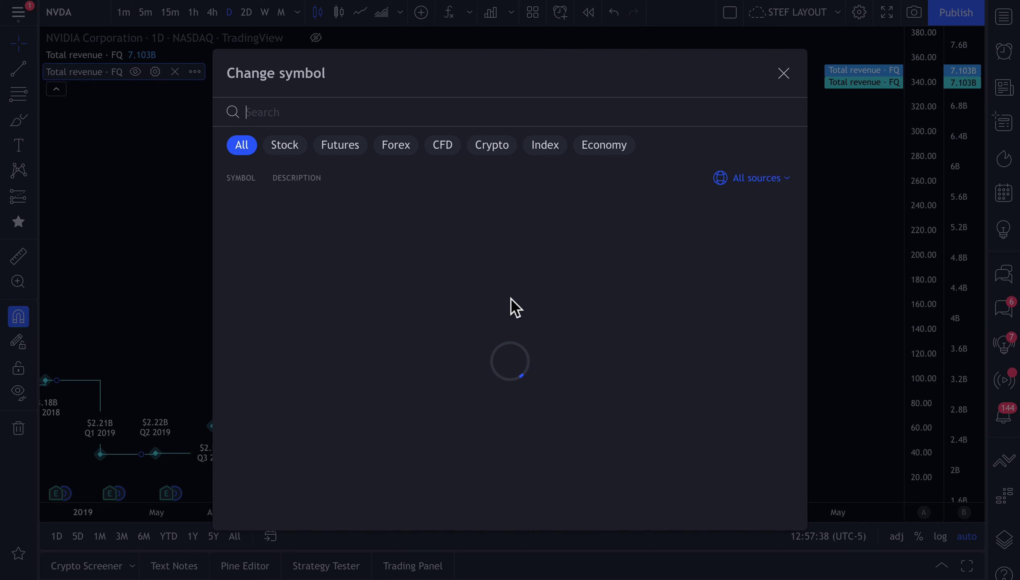
{"action": "type", "text": "INTC"}
{"action": "left_click", "coordinate": [425, 206]}
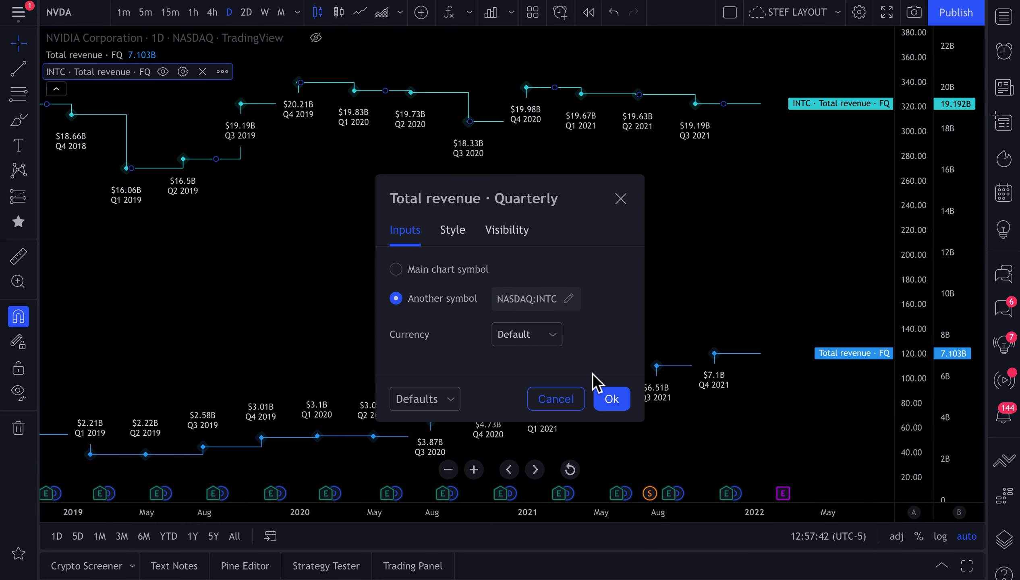
{"action": "left_click", "coordinate": [612, 400]}
Compare Intel's and NVIDIA's quarterly revenue lines over the past years, focusing on late 2019 through 2021
{"action": "scroll", "coordinate": [581, 274], "scroll_direction": "down", "scroll_amount": 4}
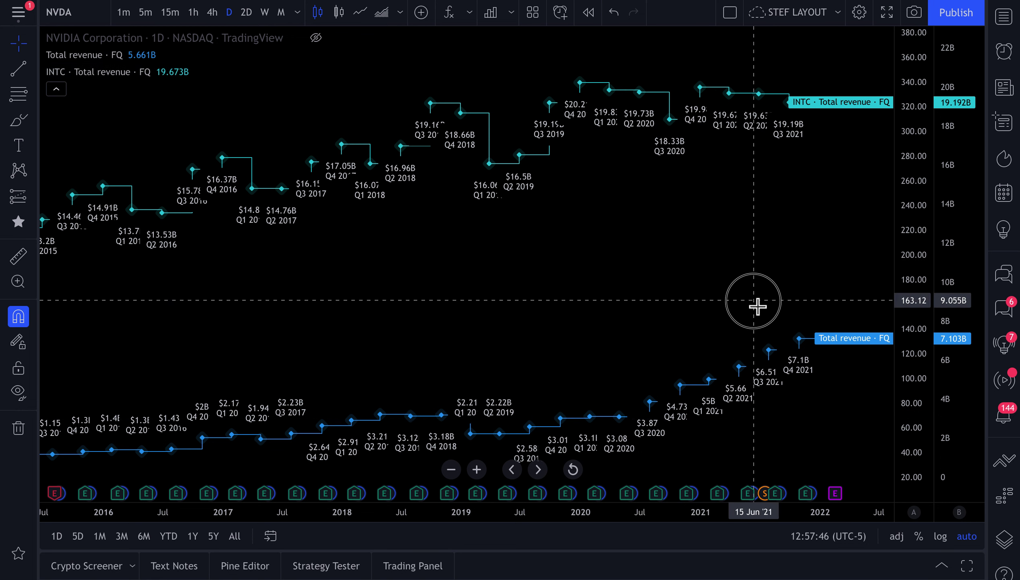
{"action": "left_click_drag", "start_coordinate": [756, 302], "coordinate": [598, 295]}
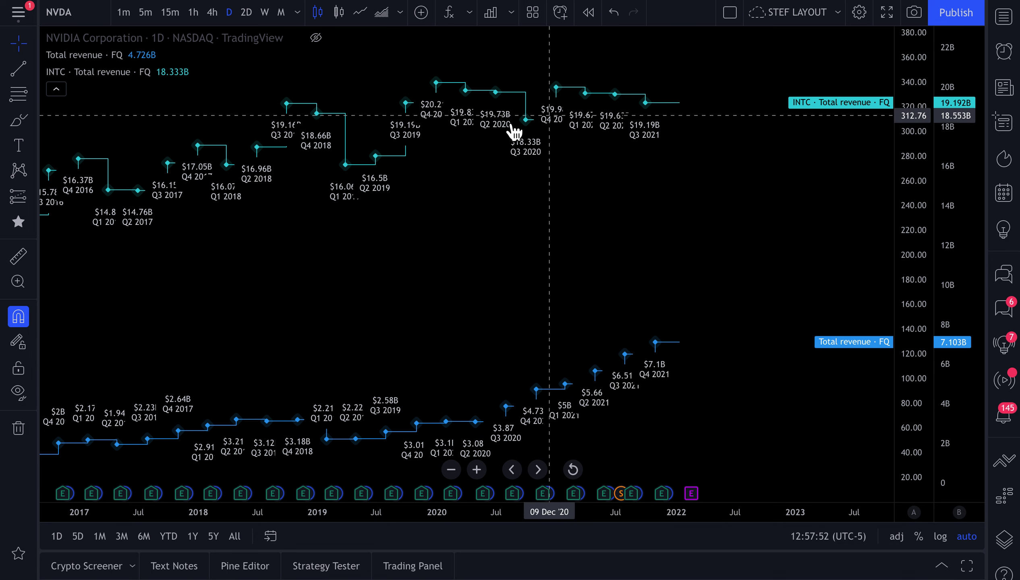
{"action": "scroll", "coordinate": [554, 261], "scroll_direction": "down", "scroll_amount": 4}
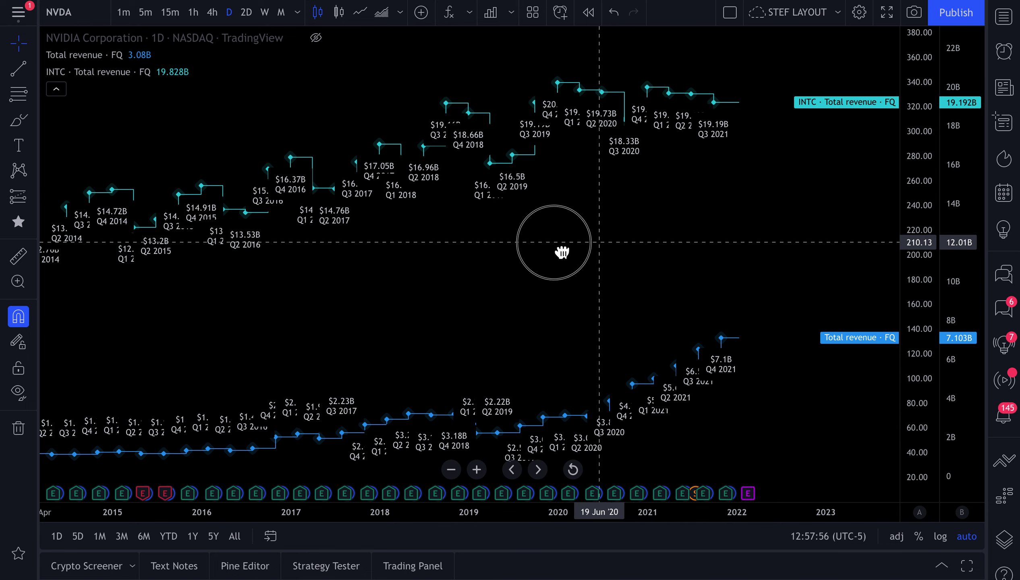
{"action": "left_click_drag", "start_coordinate": [558, 250], "coordinate": [552, 157]}
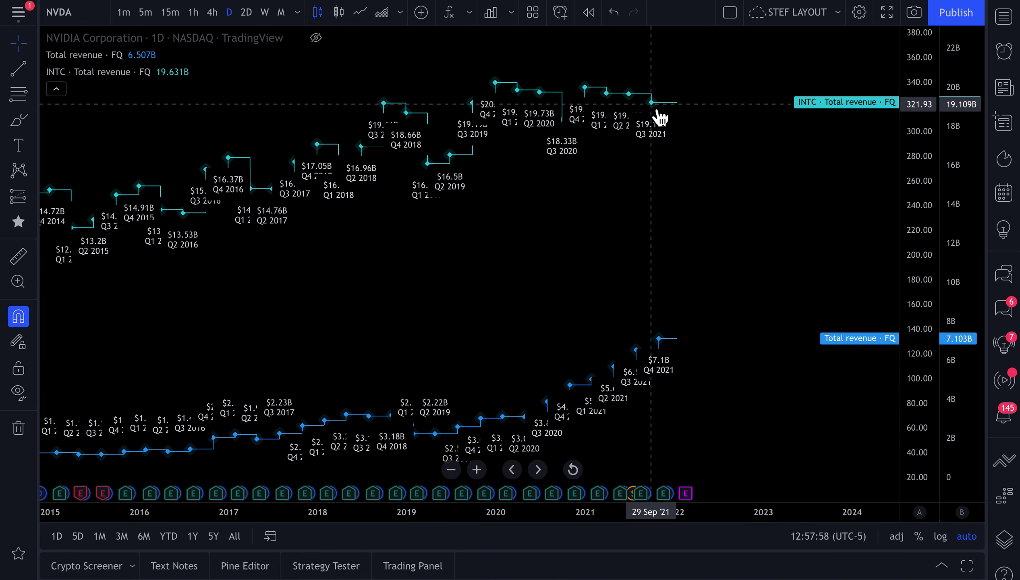
{"action": "scroll", "coordinate": [589, 250], "scroll_direction": "up", "scroll_amount": 5}
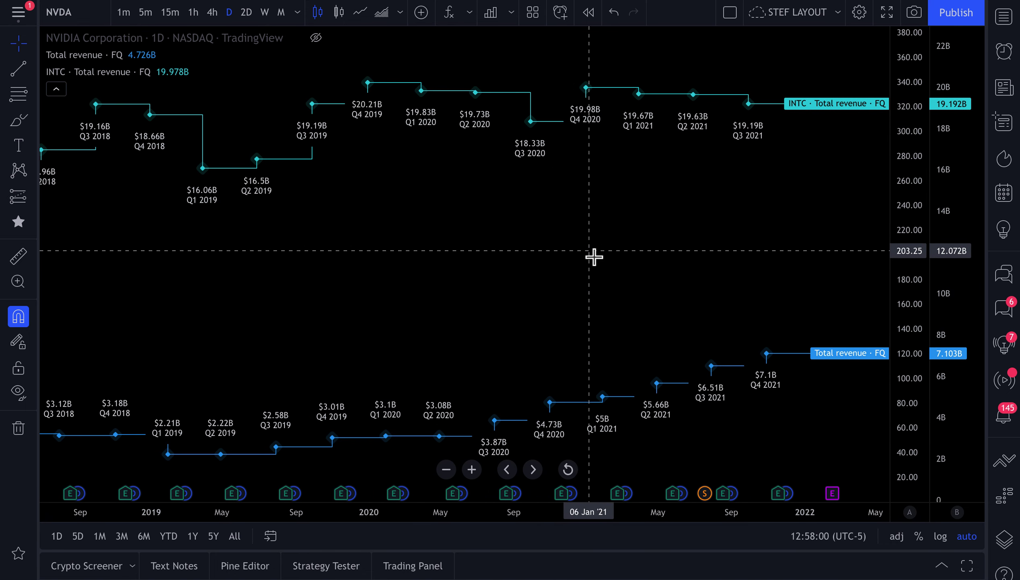
{"action": "scroll", "coordinate": [594, 257], "scroll_direction": "up", "scroll_amount": 1}
{"action": "left_click_drag", "start_coordinate": [578, 258], "coordinate": [447, 252]}
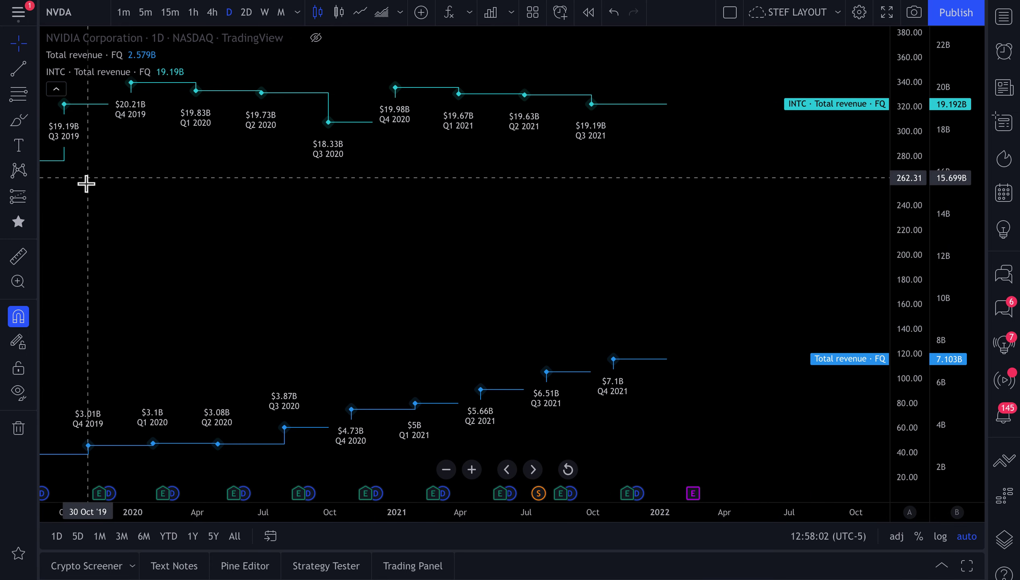
Draw a rising arrow beneath NVIDIA's Total revenue line from about 4 January 2021 to late January 2022
{"action": "left_click", "coordinate": [33, 69]}
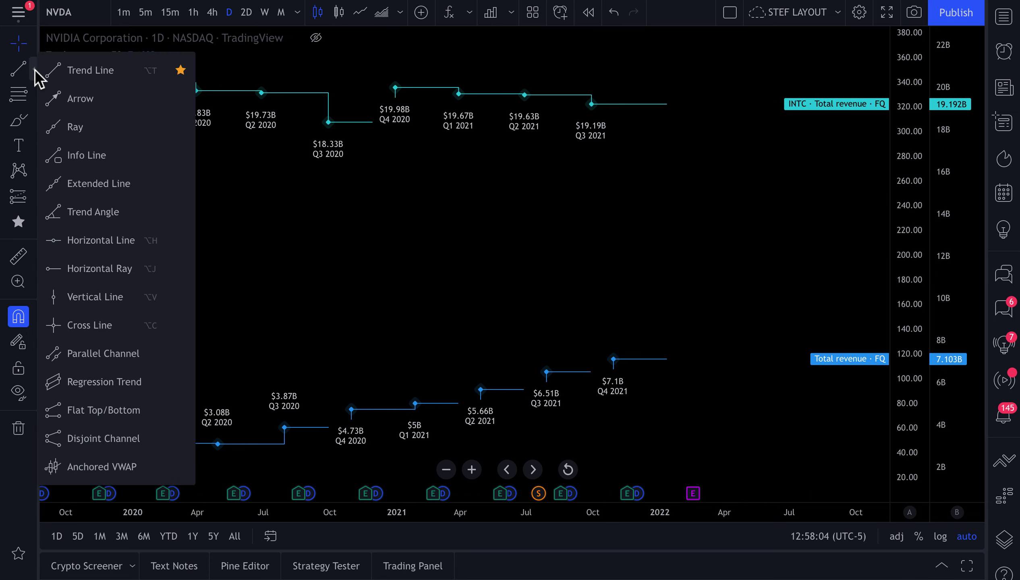
{"action": "left_click", "coordinate": [57, 93]}
{"action": "left_click", "coordinate": [401, 461]}
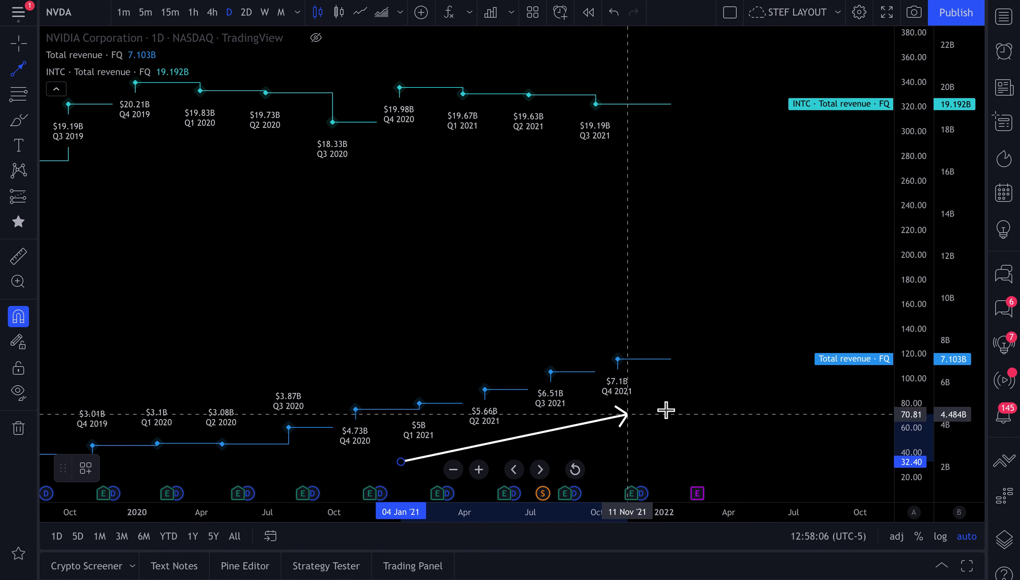
{"action": "left_click", "coordinate": [682, 393]}
{"action": "left_click", "coordinate": [685, 307]}
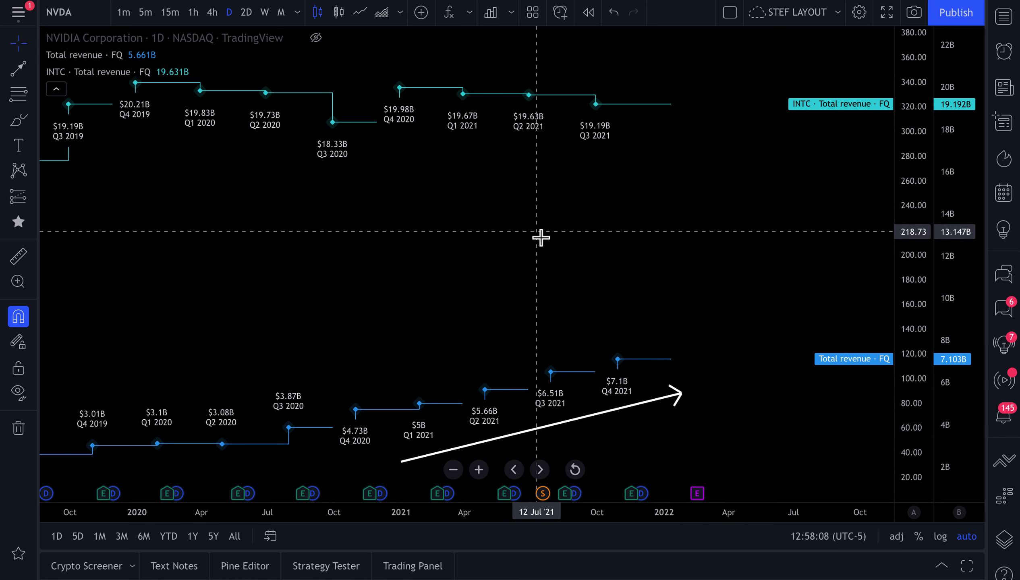
Draw a slightly falling arrow above Intel's Total revenue line from about 12 January 2021 to late January 2022
{"action": "left_click", "coordinate": [22, 76]}
{"action": "left_click", "coordinate": [407, 61]}
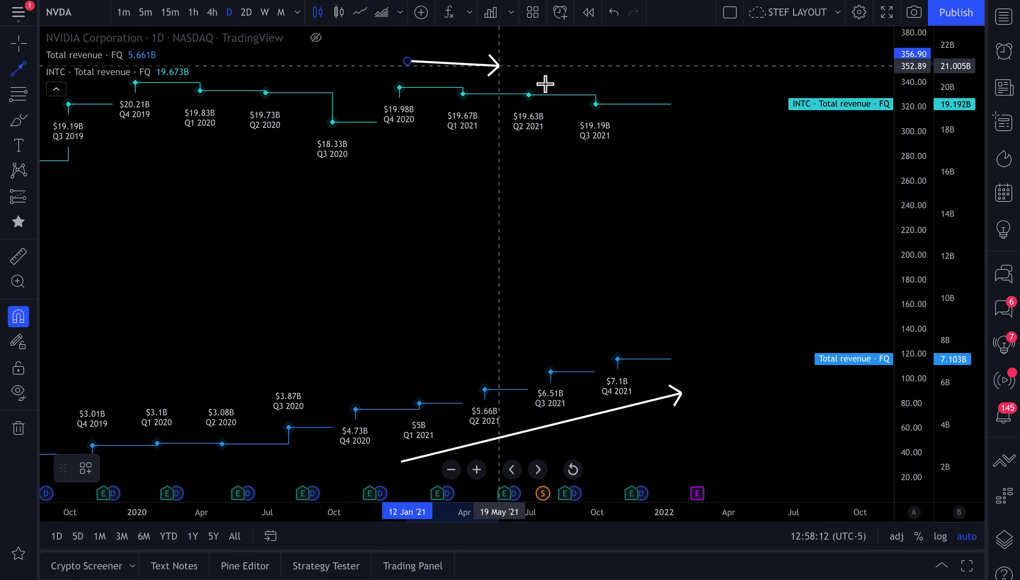
{"action": "left_click", "coordinate": [682, 89]}
{"action": "left_click", "coordinate": [684, 128]}
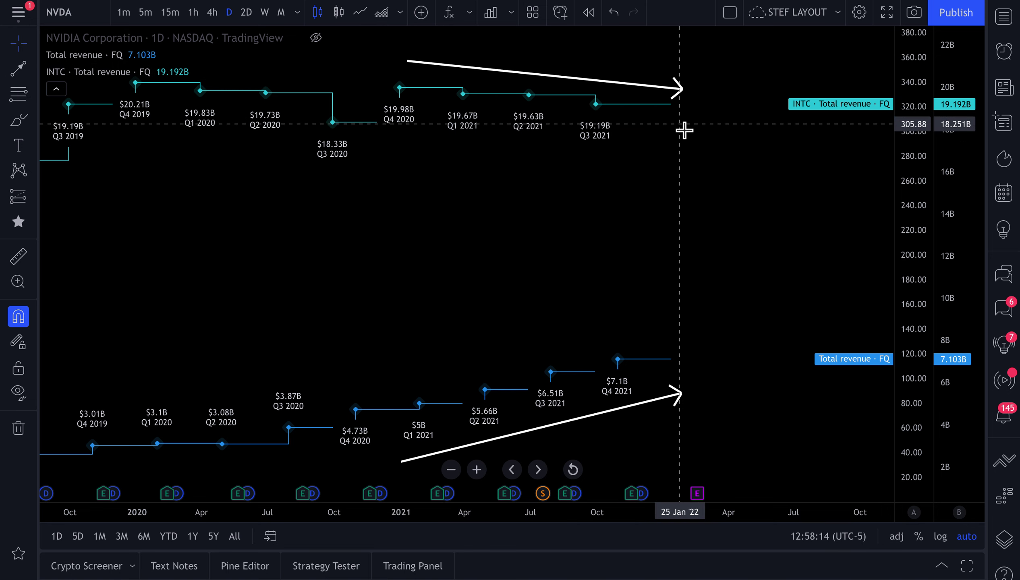
Delete both trend arrows from the chart, the one above Intel's revenue line and the one beneath NVIDIA's
{"action": "left_click", "coordinate": [672, 91]}
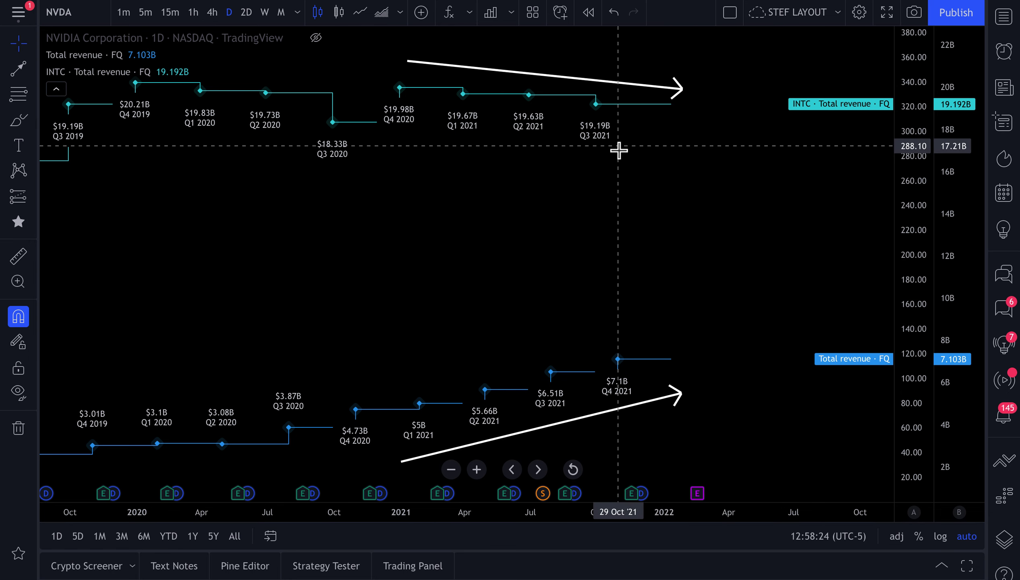
{"action": "left_click", "coordinate": [663, 96]}
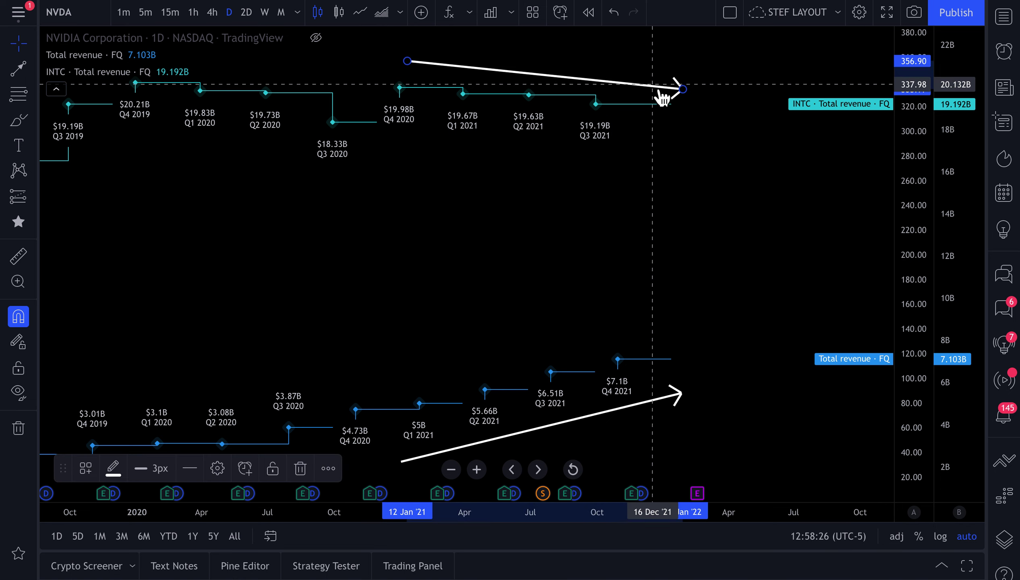
{"action": "key", "text": "Delete"}
{"action": "left_click", "coordinate": [678, 396]}
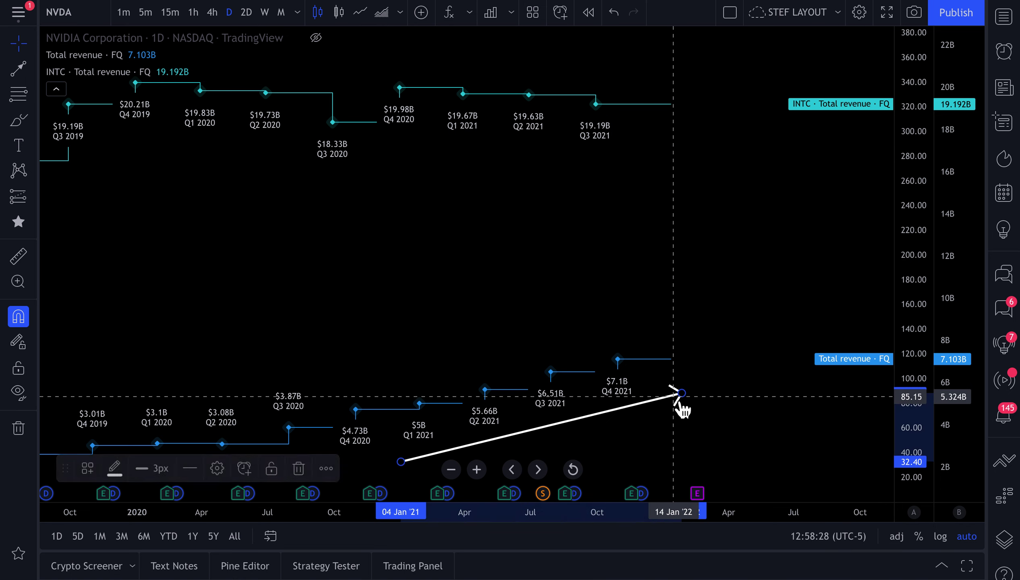
{"action": "key", "text": "Delete"}
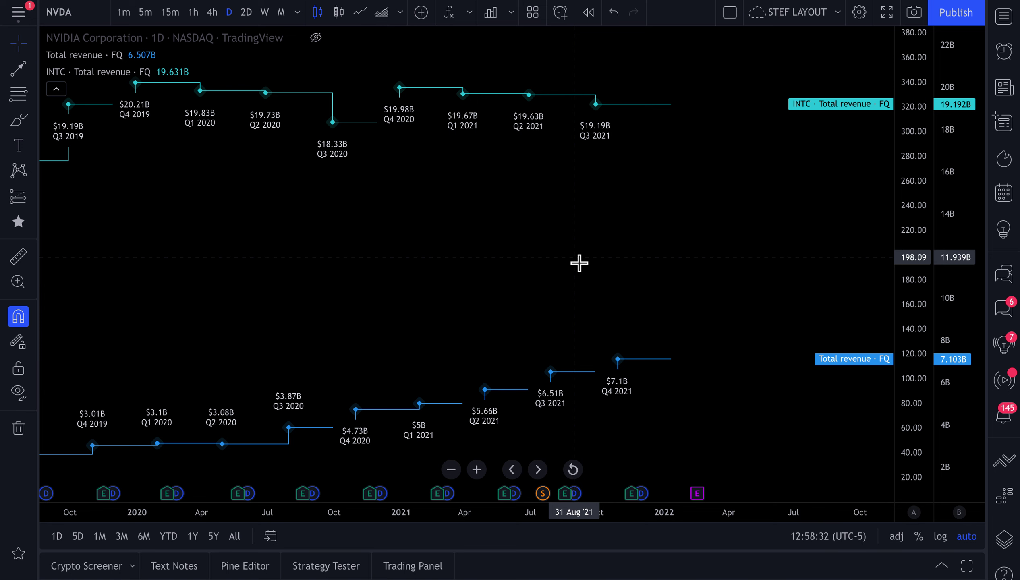
Hide both NVIDIA's and Intel's Total revenue plots on the chart
{"action": "scroll", "coordinate": [579, 263], "scroll_direction": "left", "scroll_amount": 3}
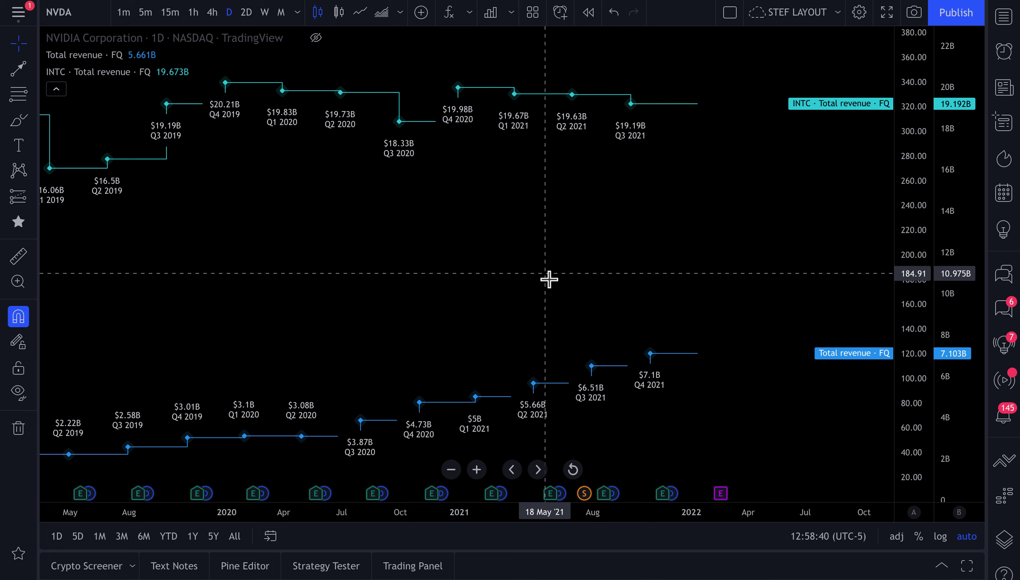
{"action": "scroll", "coordinate": [554, 277], "scroll_direction": "down", "scroll_amount": 3}
{"action": "scroll", "coordinate": [554, 277], "scroll_direction": "up", "scroll_amount": 4}
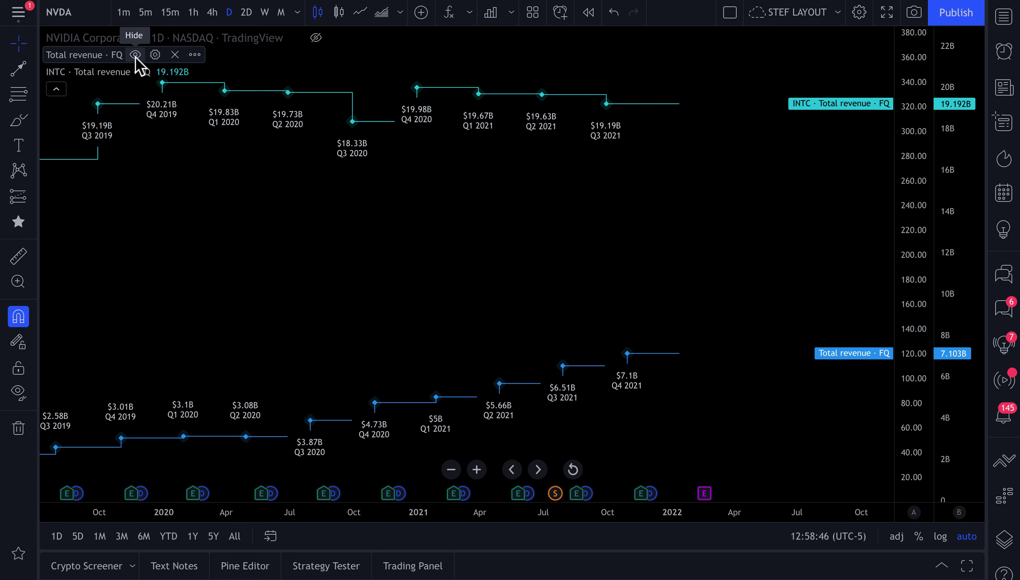
{"action": "left_click", "coordinate": [135, 55]}
{"action": "left_click", "coordinate": [162, 72]}
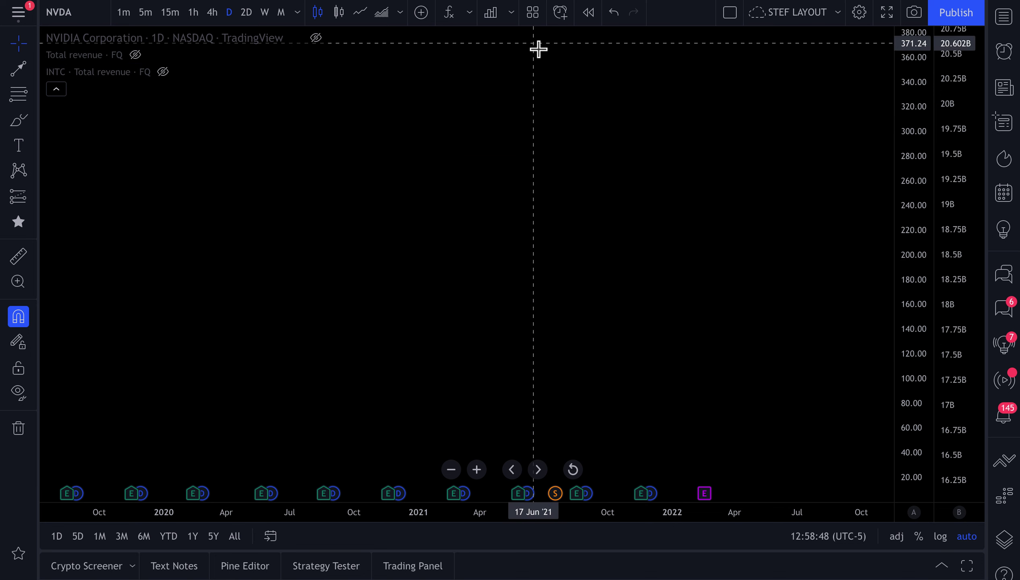
Add Market capitalization from the favorite financials and merge its plot into the main price pane
{"action": "left_click", "coordinate": [492, 14]}
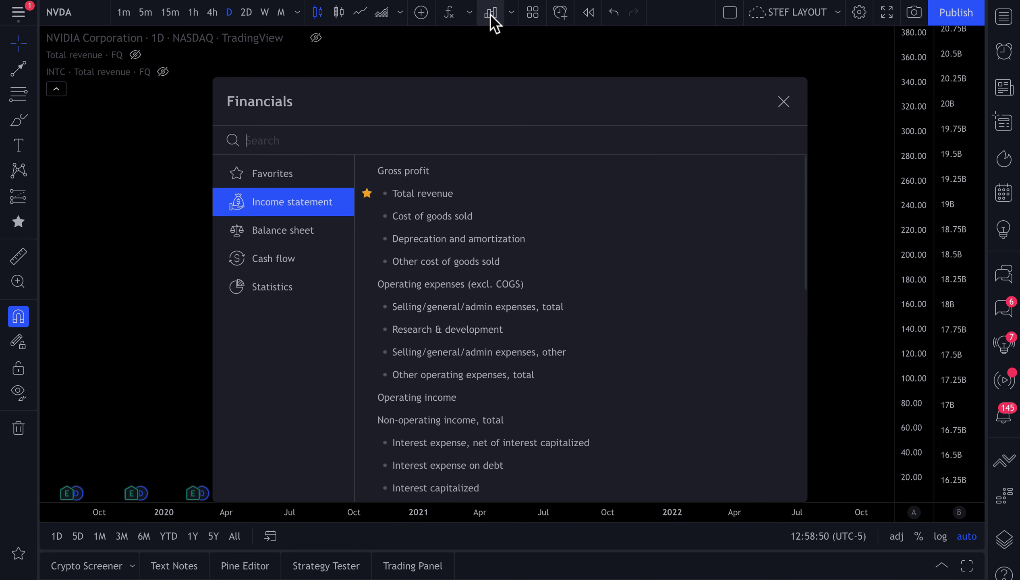
{"action": "left_click", "coordinate": [294, 259]}
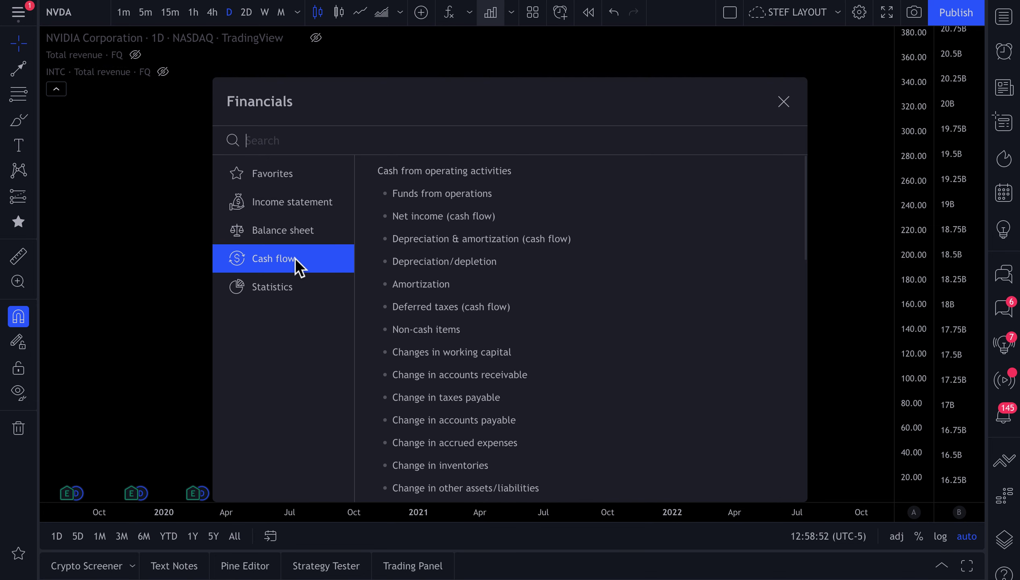
{"action": "scroll", "coordinate": [459, 320], "scroll_direction": "down", "scroll_amount": 6}
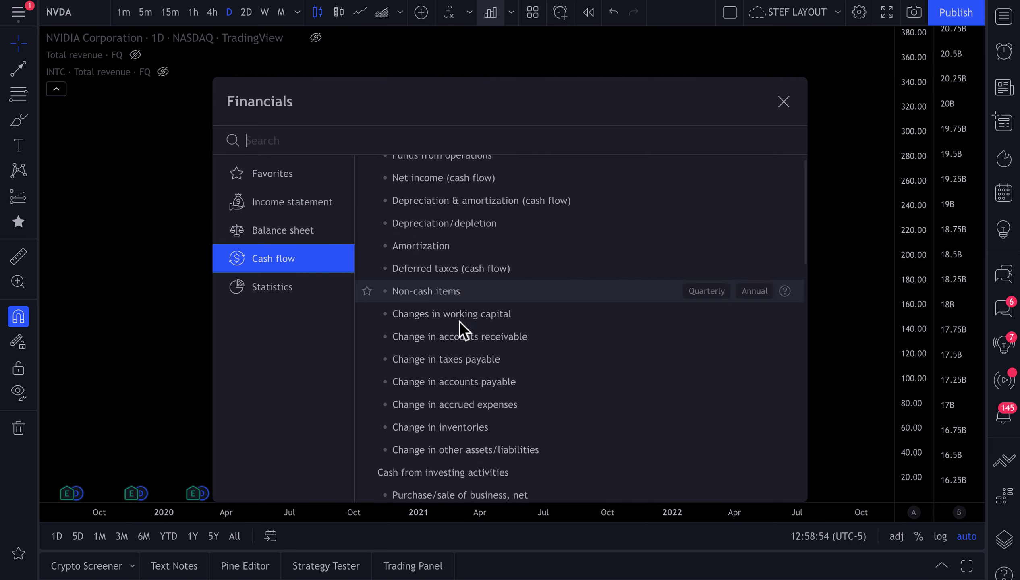
{"action": "scroll", "coordinate": [459, 321], "scroll_direction": "down", "scroll_amount": 2}
{"action": "scroll", "coordinate": [462, 330], "scroll_direction": "up", "scroll_amount": 8}
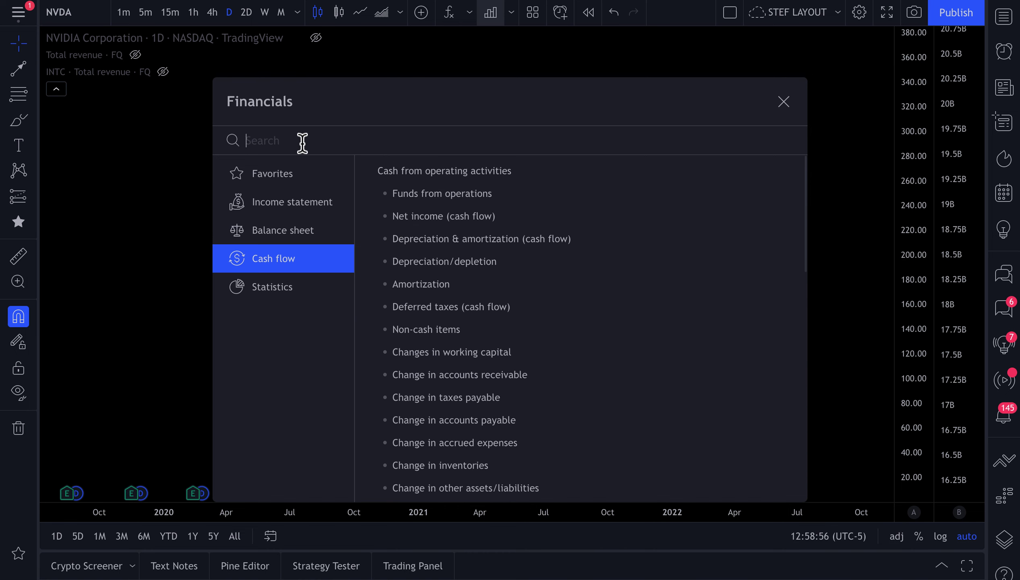
{"action": "left_click", "coordinate": [266, 178]}
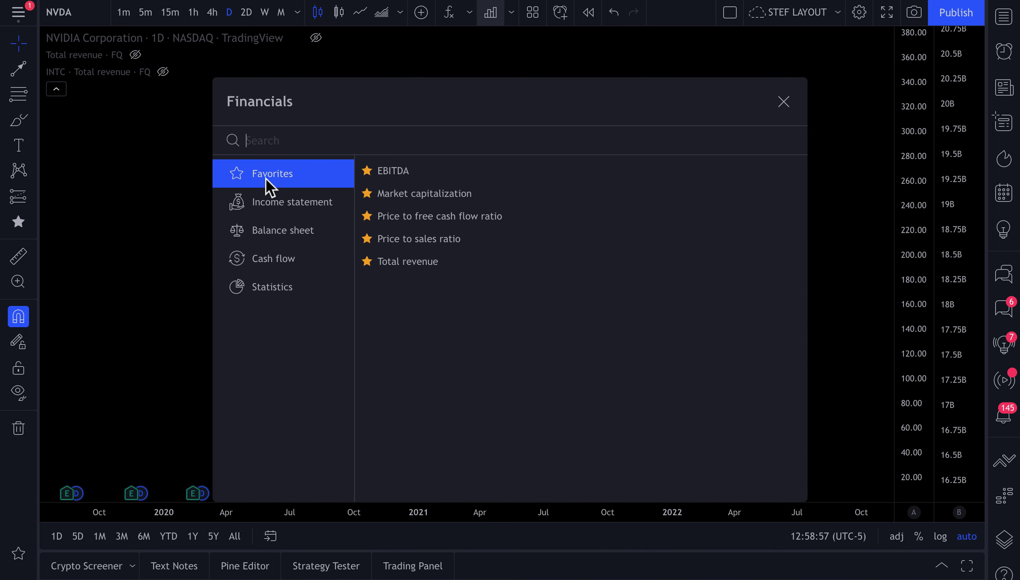
{"action": "left_click", "coordinate": [429, 192]}
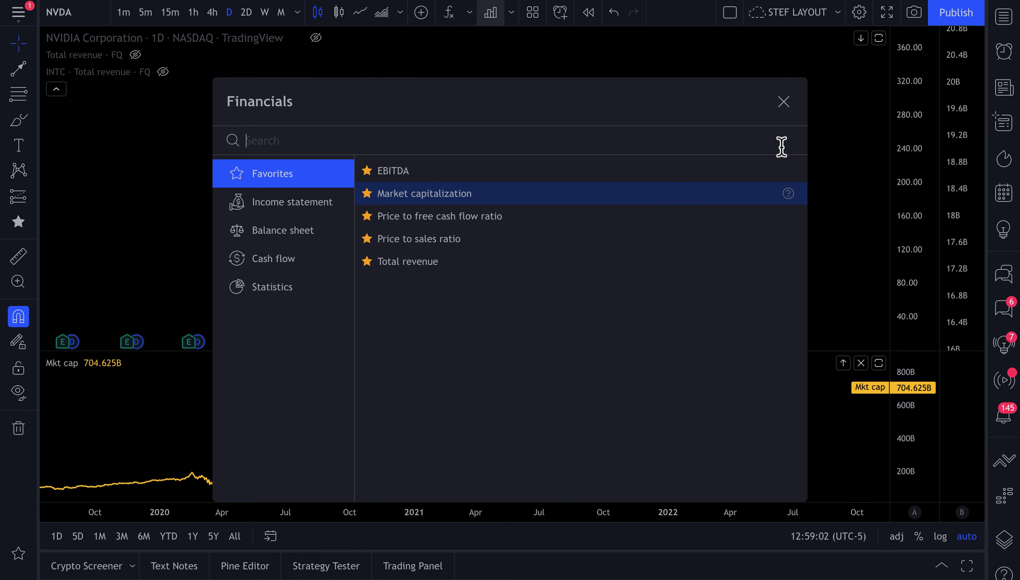
{"action": "left_click", "coordinate": [784, 107]}
{"action": "left_click_drag", "start_coordinate": [405, 464], "coordinate": [380, 129]}
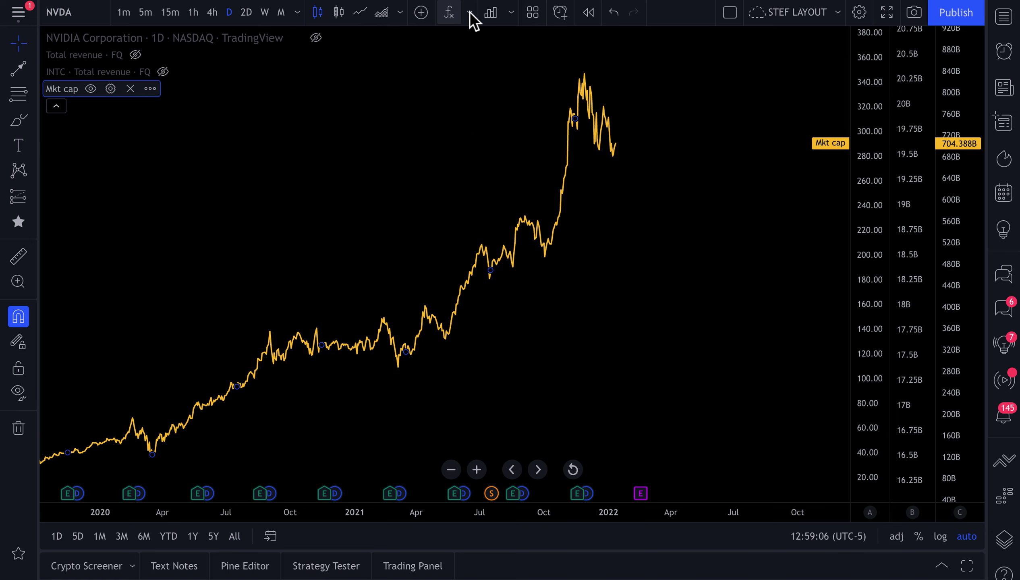
Add a second Market capitalization from the favorite financials to the main price pane
{"action": "left_click", "coordinate": [493, 13]}
{"action": "left_click", "coordinate": [444, 203]}
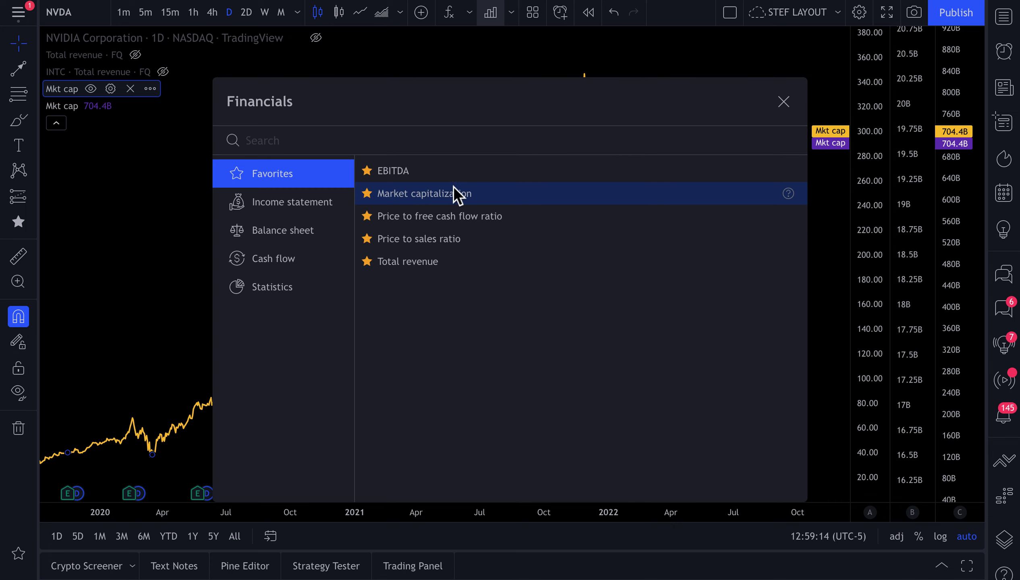
{"action": "left_click", "coordinate": [784, 102]}
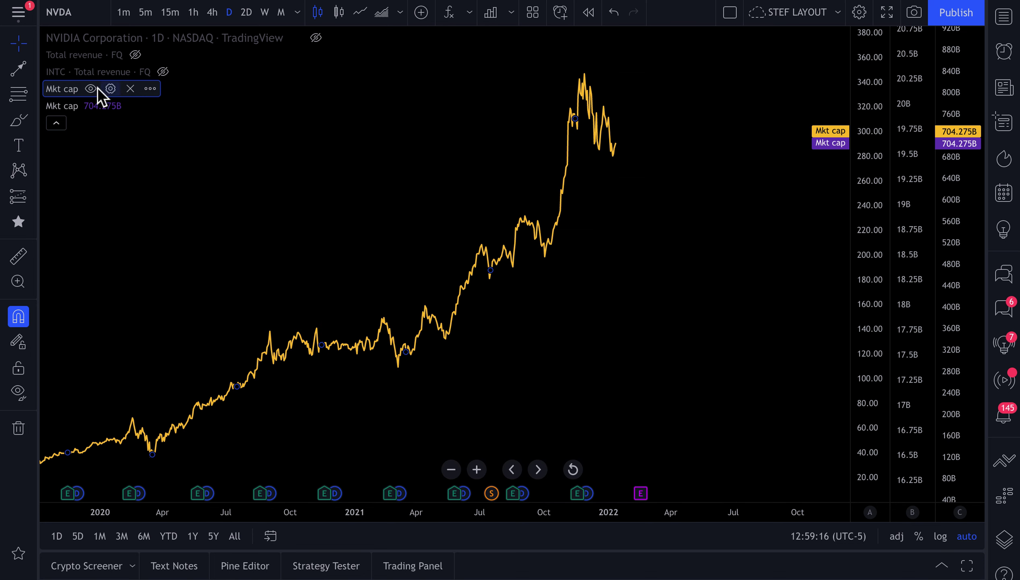
{"action": "mouse_move", "coordinate": [68, 107]}
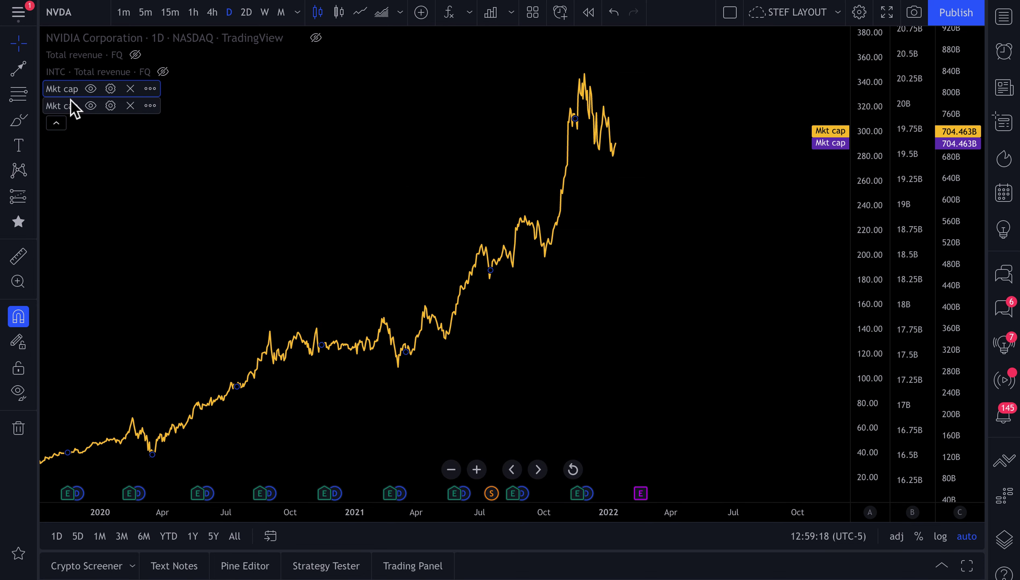
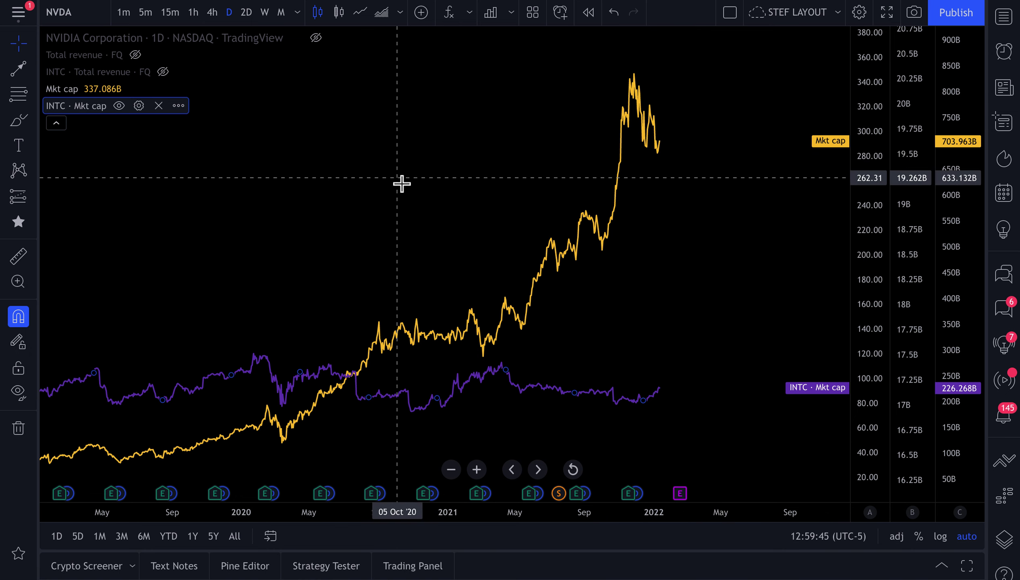
Merge all of the chart's price scales into one on the right so both market caps share it
{"action": "scroll", "coordinate": [401, 184], "scroll_direction": "up", "scroll_amount": 2}
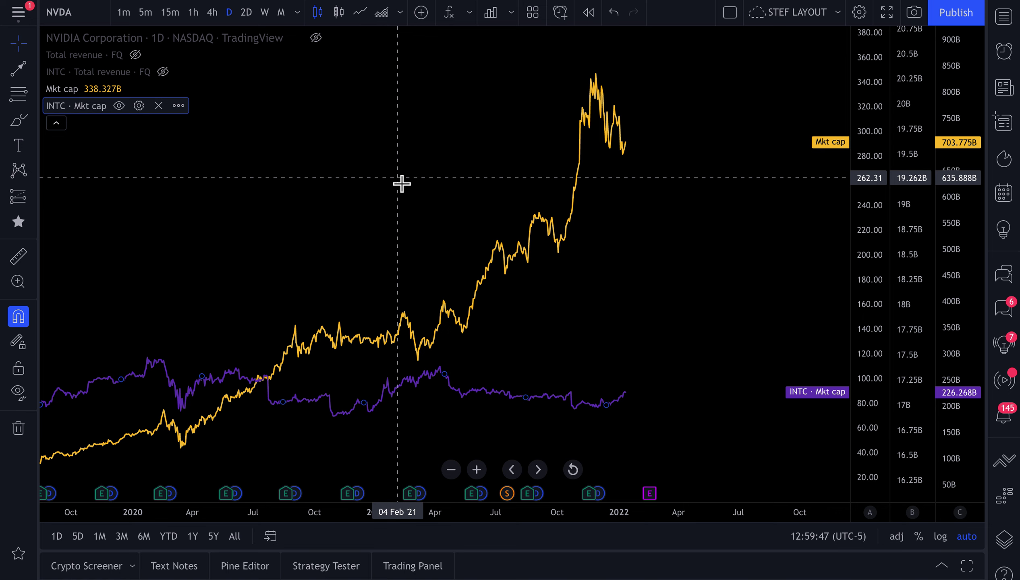
{"action": "scroll", "coordinate": [401, 184], "scroll_direction": "up", "scroll_amount": 1}
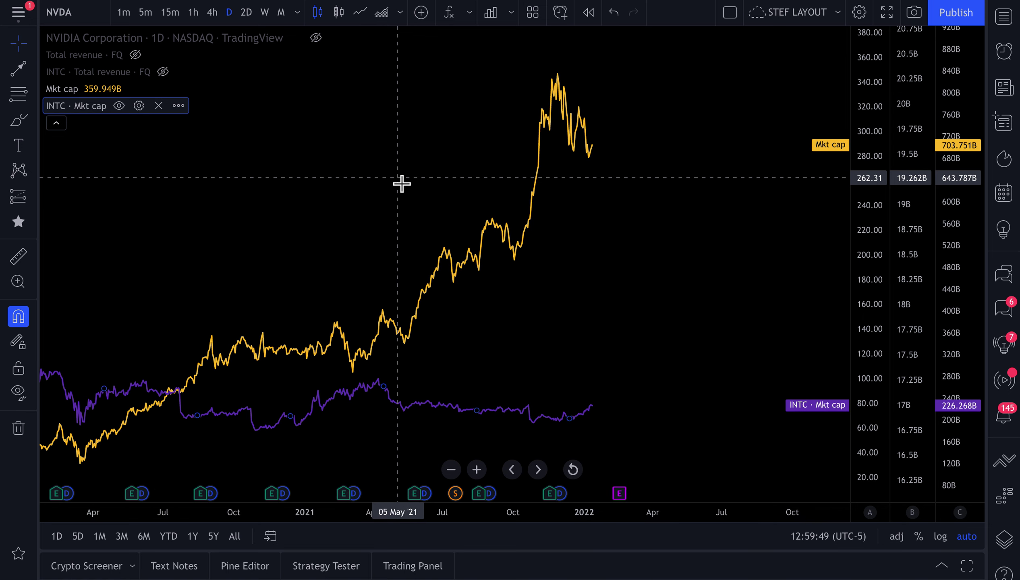
{"action": "scroll", "coordinate": [401, 184], "scroll_direction": "up", "scroll_amount": 1}
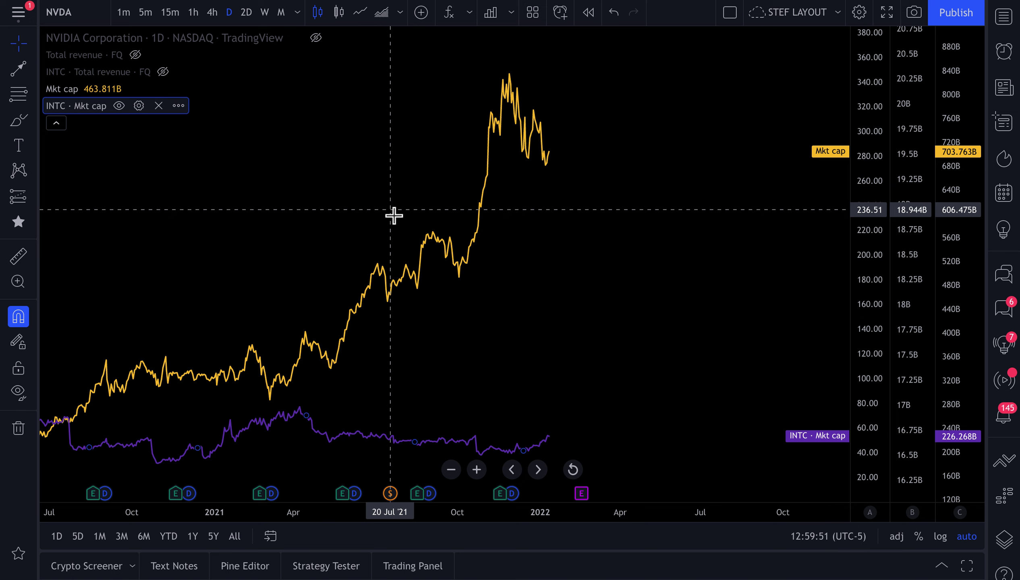
{"action": "scroll", "coordinate": [394, 216], "scroll_direction": "up", "scroll_amount": 1}
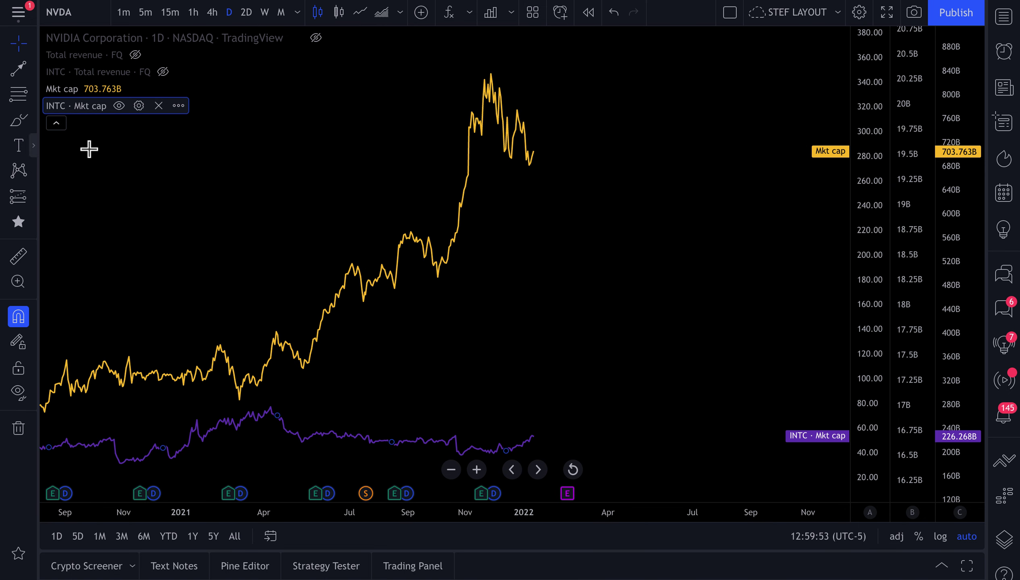
{"action": "right_click", "coordinate": [958, 256]}
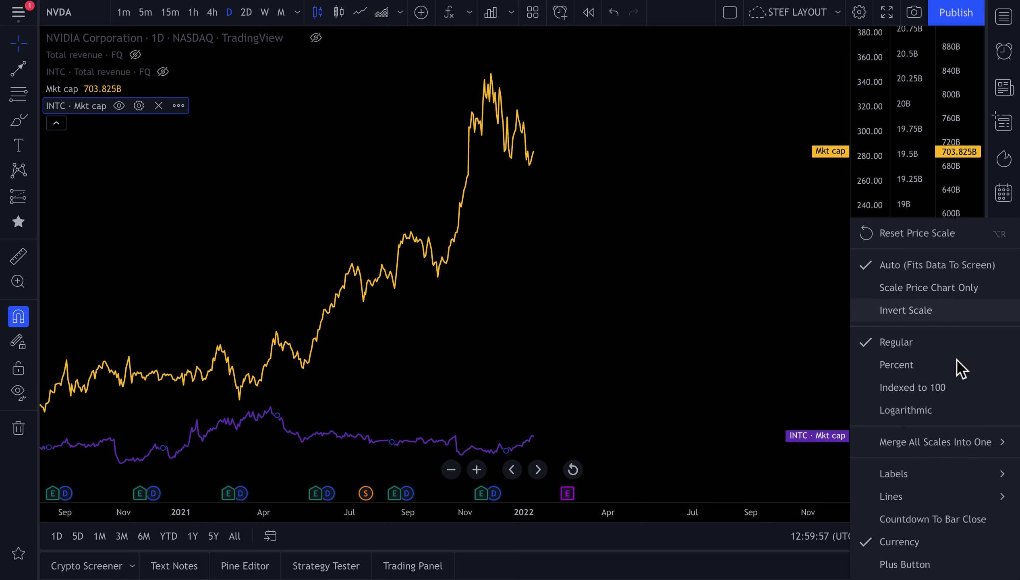
{"action": "mouse_move", "coordinate": [955, 440]}
{"action": "left_click", "coordinate": [806, 469]}
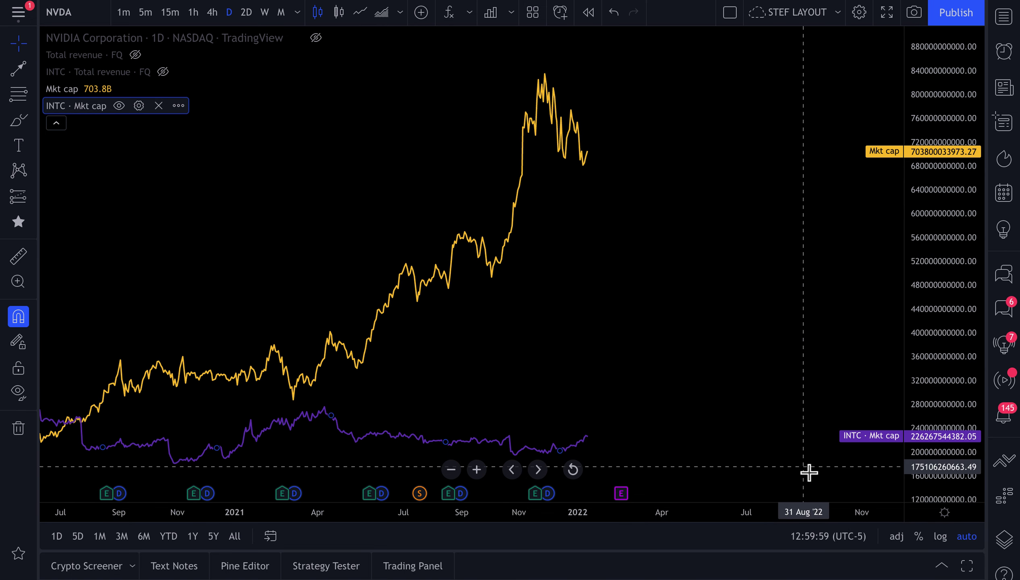
Measure the gap from Intel's latest market cap up to NVIDIA's with the Price Range tool
{"action": "scroll", "coordinate": [662, 337], "scroll_direction": "down", "scroll_amount": 2}
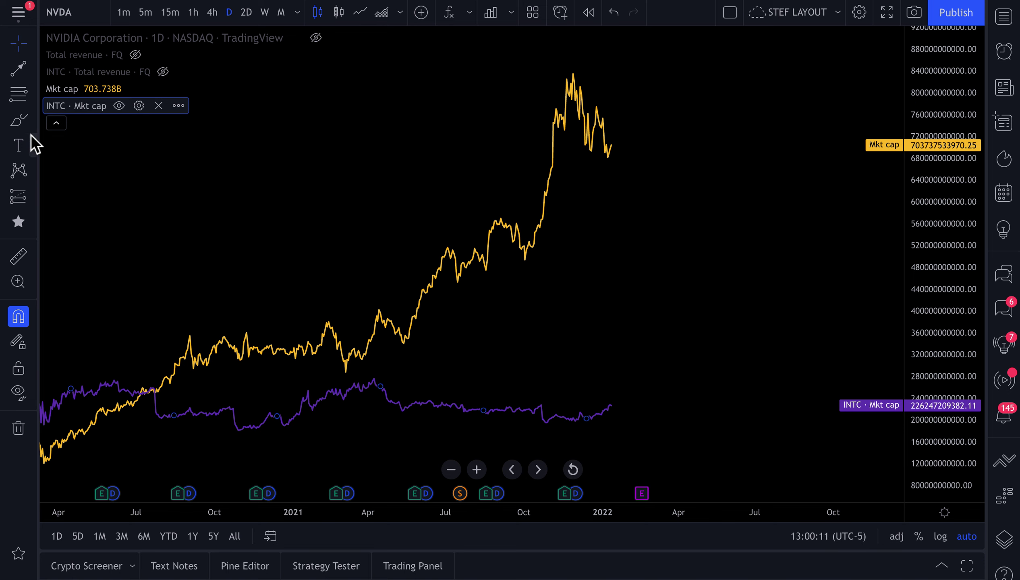
{"action": "left_click", "coordinate": [34, 197]}
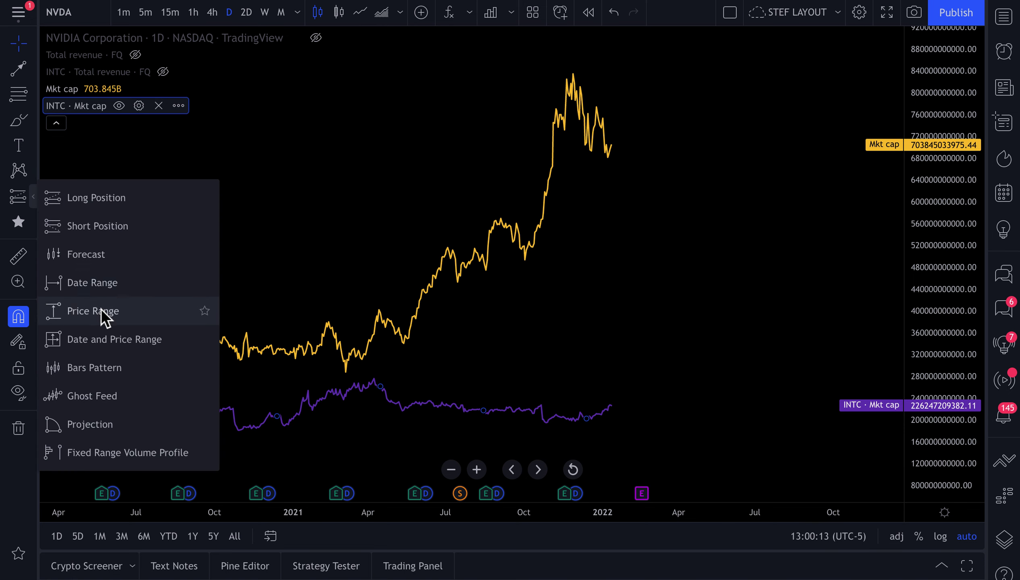
{"action": "left_click", "coordinate": [100, 312]}
{"action": "left_click_drag", "start_coordinate": [617, 413], "coordinate": [636, 153]}
{"action": "left_click", "coordinate": [631, 147]}
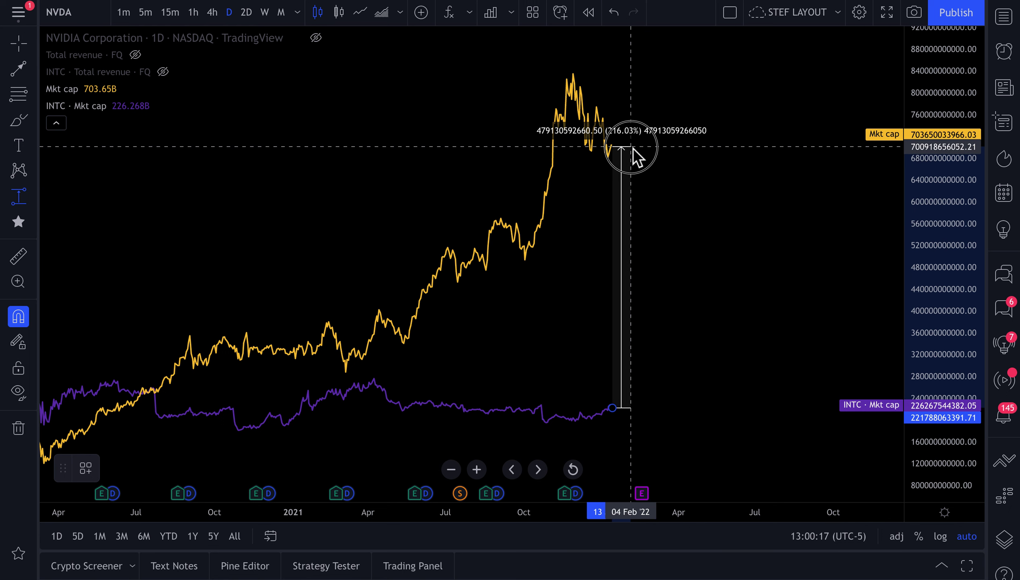
{"action": "left_click", "coordinate": [677, 177]}
Delete the price range measurement between the two market cap lines
{"action": "left_click", "coordinate": [629, 158]}
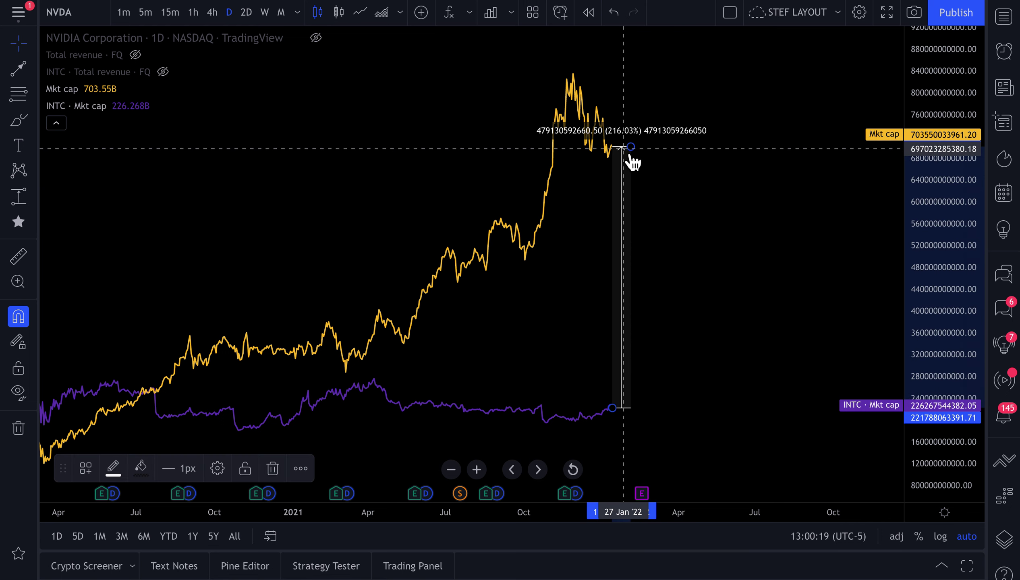
{"action": "key", "text": "Delete"}
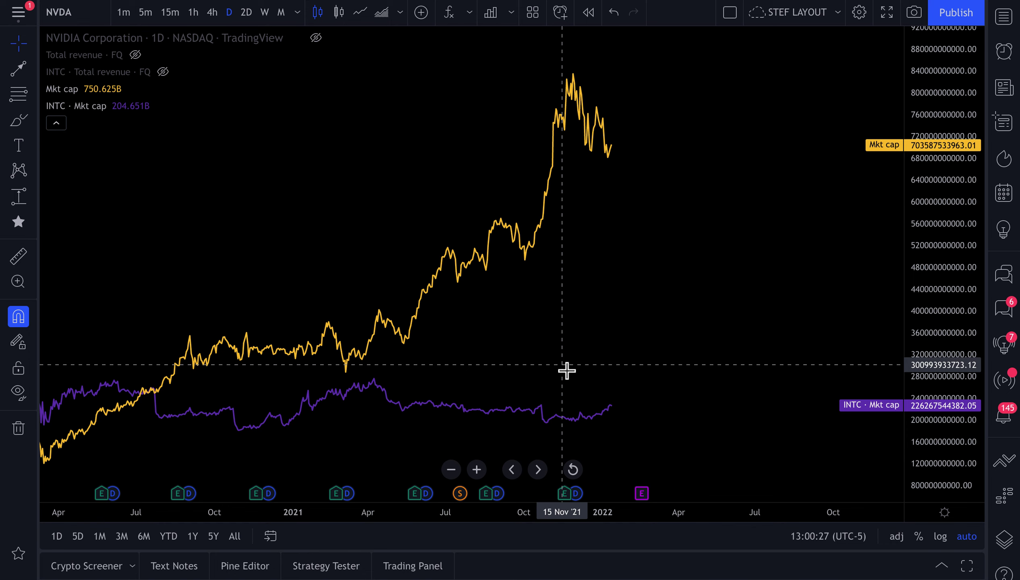
{"action": "scroll", "coordinate": [547, 349], "scroll_direction": "up", "scroll_amount": 3}
{"action": "scroll", "coordinate": [547, 349], "scroll_direction": "down", "scroll_amount": 4}
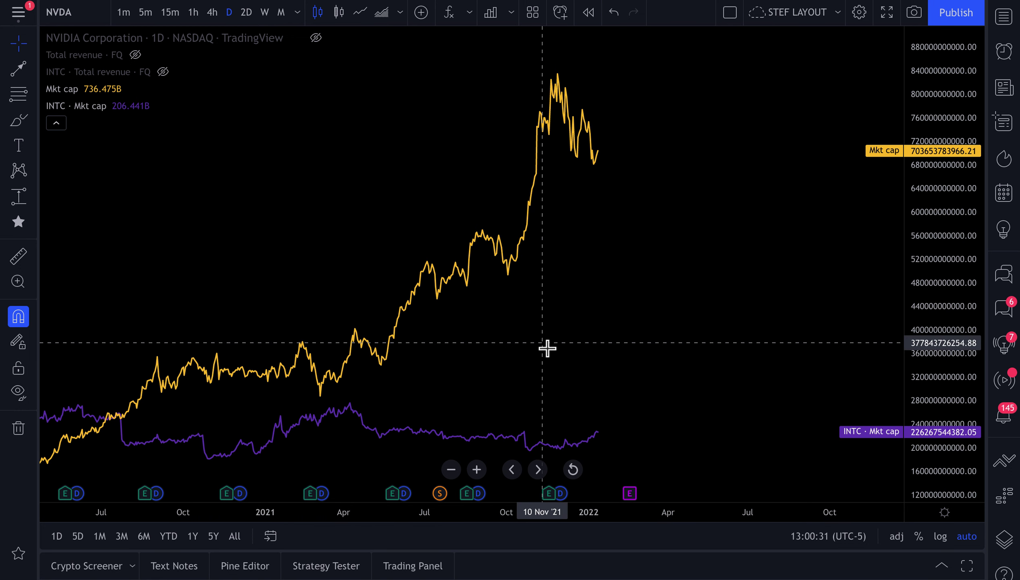
Hide both market cap lines and show the quarterly total revenue of NVIDIA and Intel in their place
{"action": "left_click", "coordinate": [91, 90]}
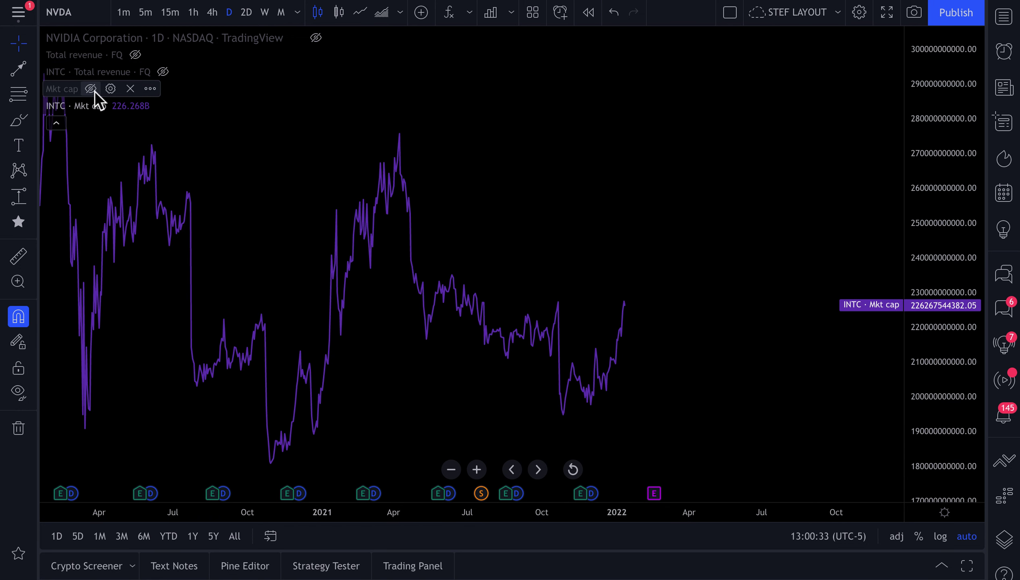
{"action": "left_click", "coordinate": [116, 106]}
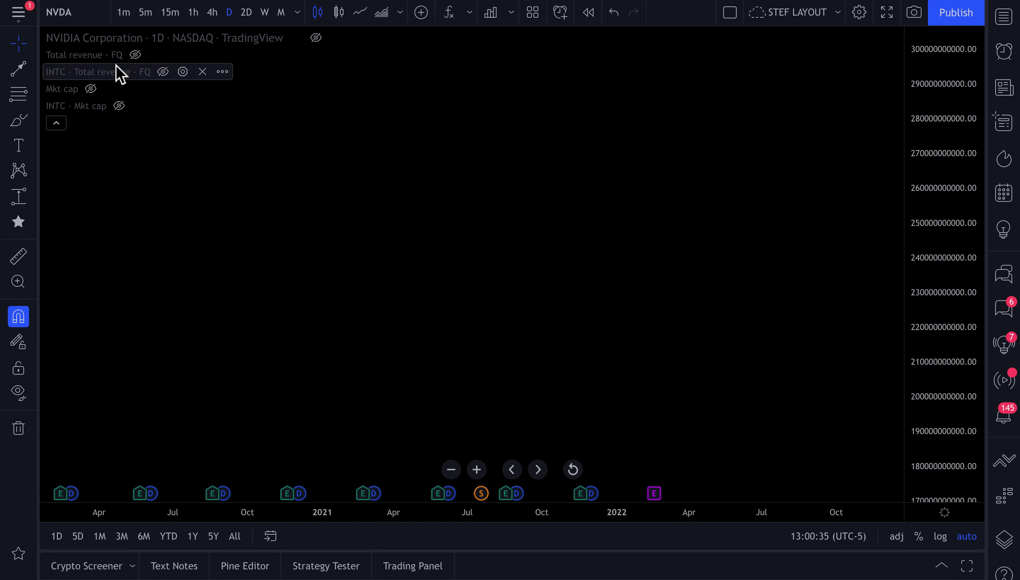
{"action": "left_click", "coordinate": [136, 54]}
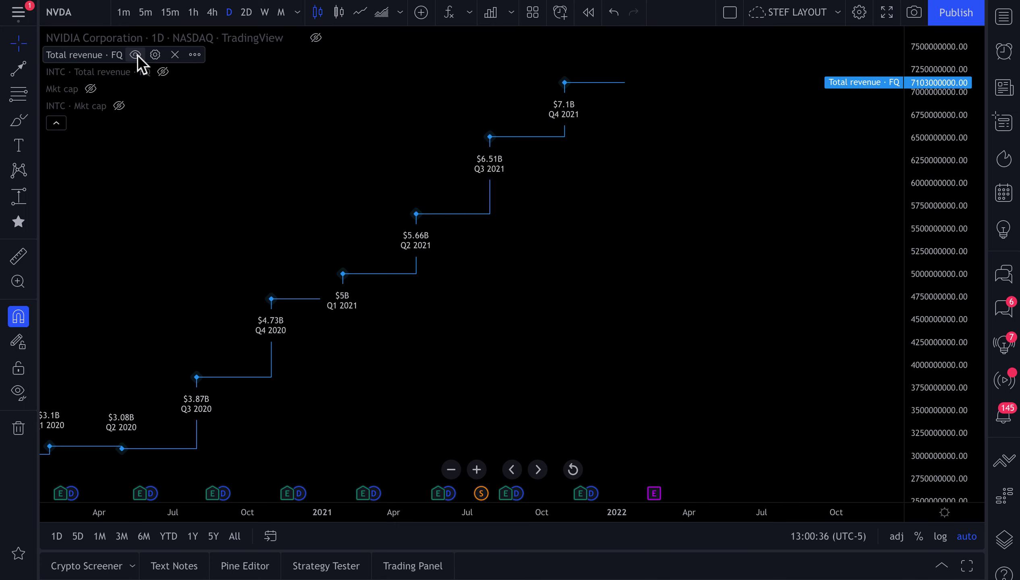
{"action": "left_click", "coordinate": [162, 72]}
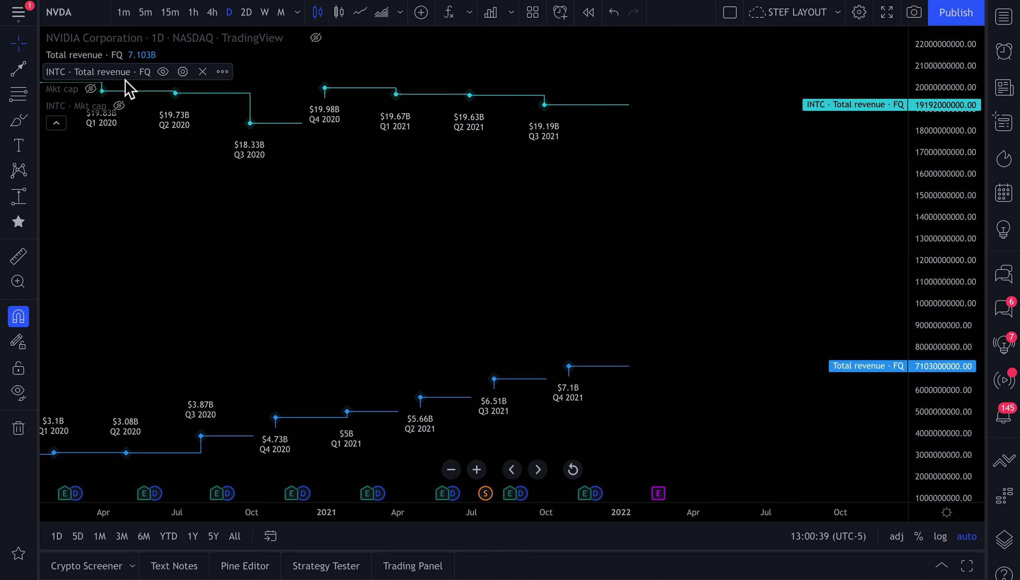
Hide both total revenue series and bring back the two market cap lines, covering their history from 2018 to 2022
{"action": "left_click", "coordinate": [139, 54]}
{"action": "left_click", "coordinate": [162, 72]}
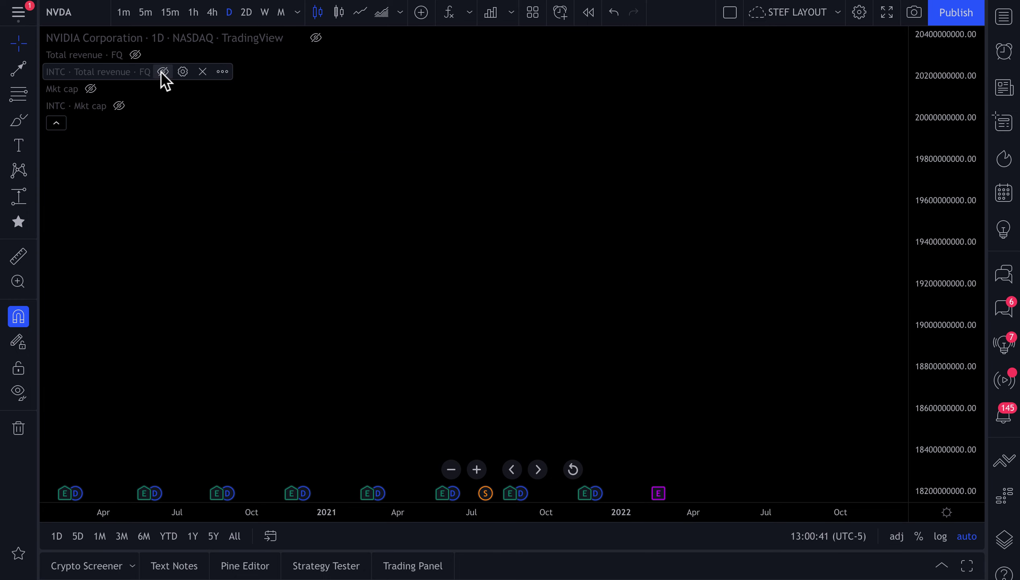
{"action": "left_click", "coordinate": [89, 89]}
{"action": "left_click", "coordinate": [118, 106]}
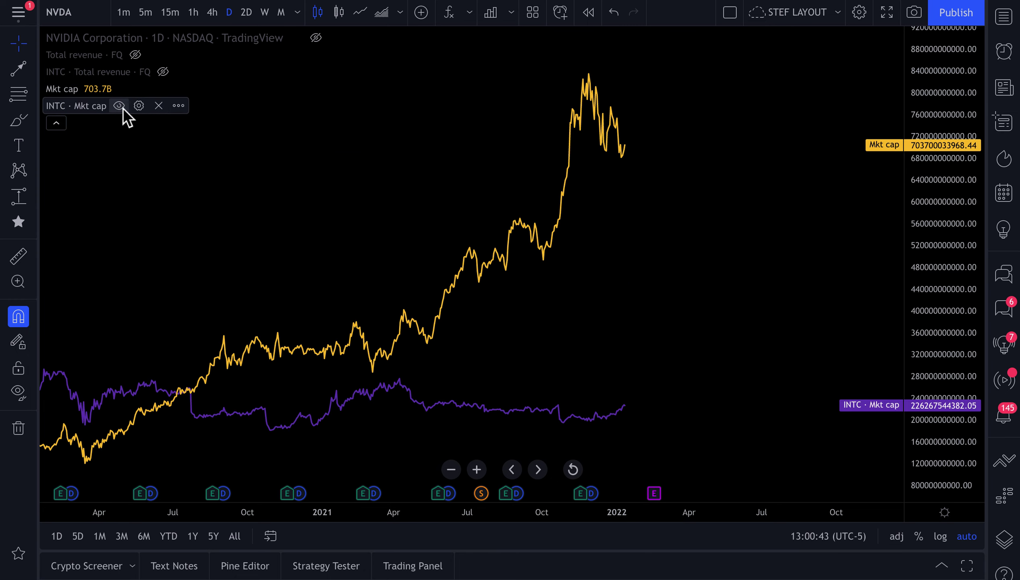
{"action": "scroll", "coordinate": [426, 325], "scroll_direction": "down", "scroll_amount": 4}
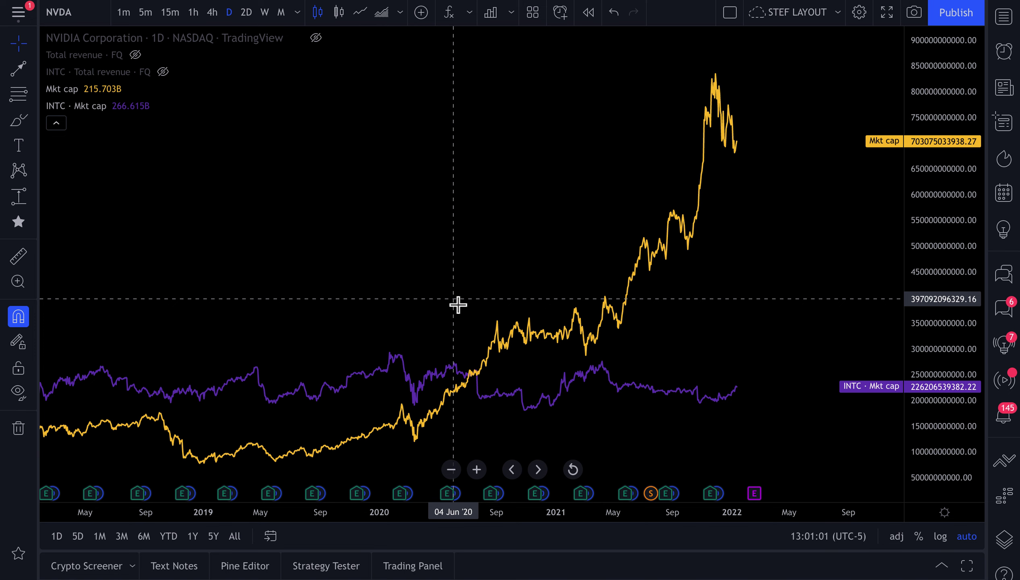
Show NVIDIA's price candles and hide both market cap lines so only the share price is plotted
{"action": "left_click", "coordinate": [314, 39]}
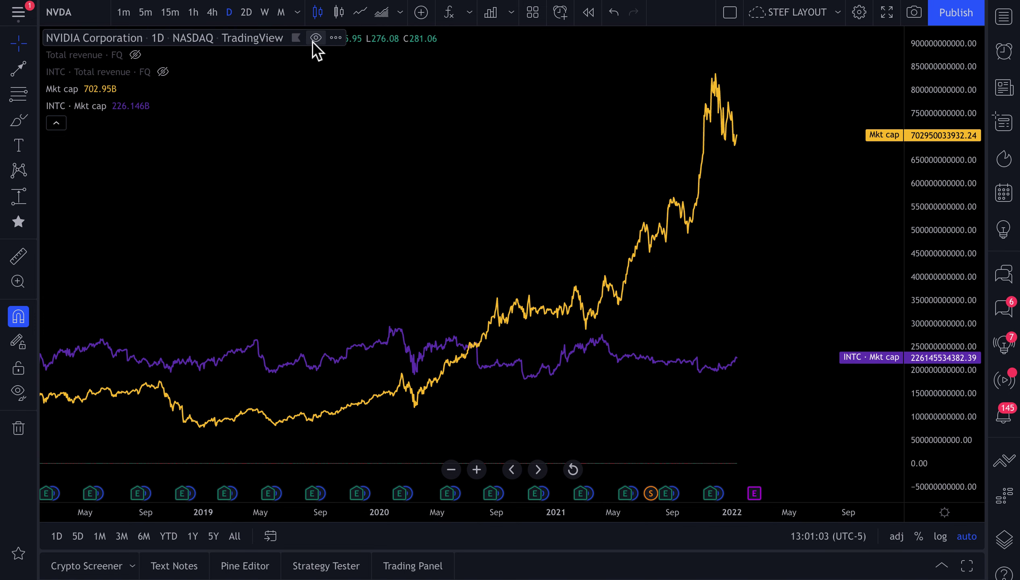
{"action": "left_click", "coordinate": [113, 89]}
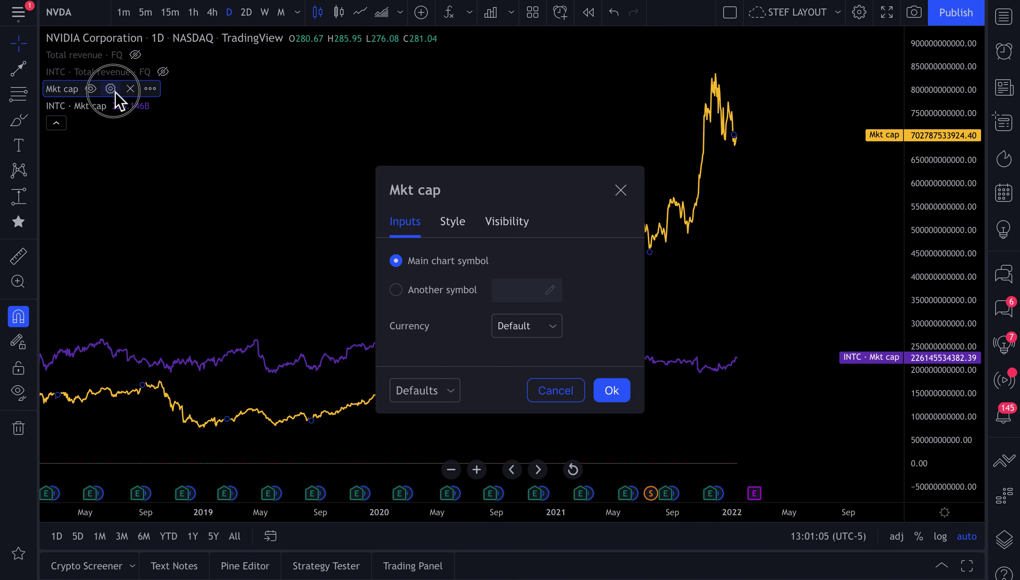
{"action": "left_click", "coordinate": [95, 91]}
{"action": "left_click", "coordinate": [118, 106]}
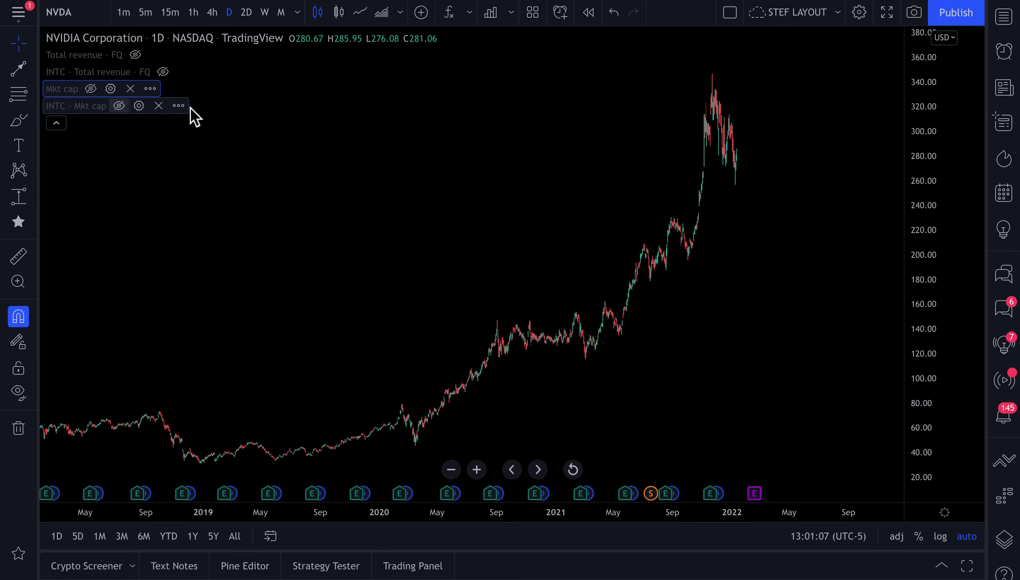
{"action": "scroll", "coordinate": [546, 262], "scroll_direction": "up", "scroll_amount": 5}
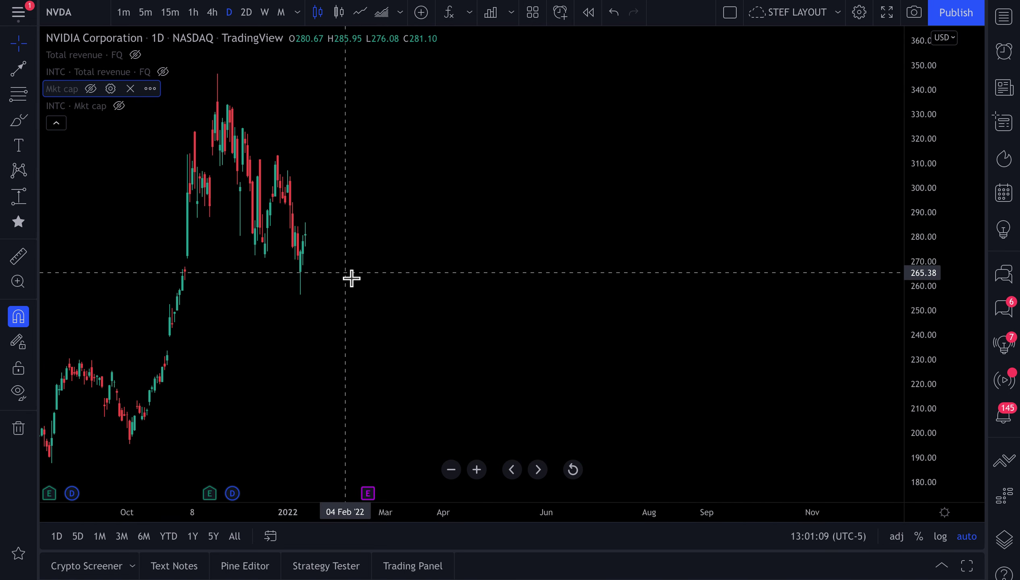
{"action": "scroll", "coordinate": [350, 278], "scroll_direction": "down", "scroll_amount": 3}
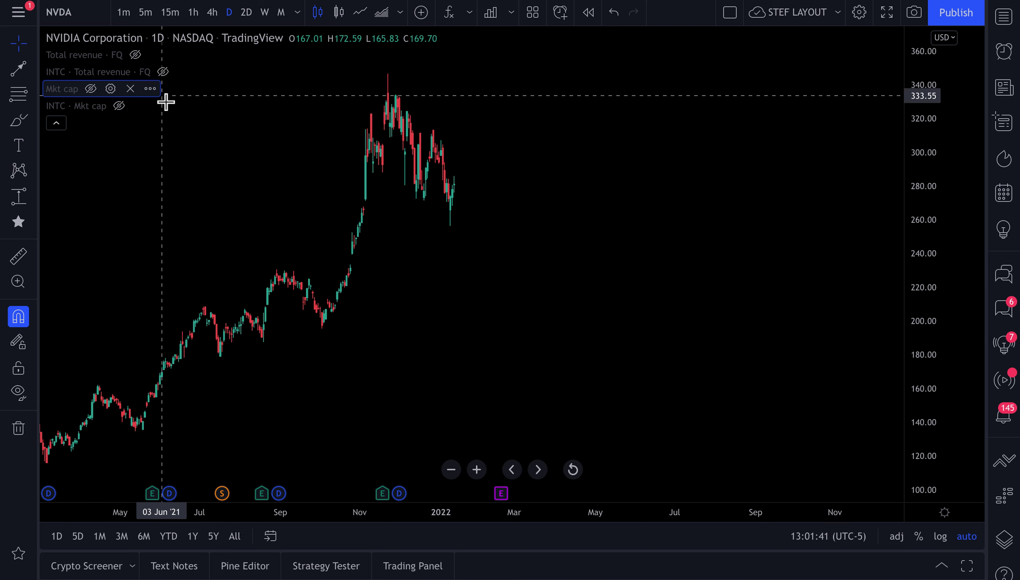
View the favorite metrics and categories in the Financials dialog and close it without adding anything
{"action": "left_click", "coordinate": [490, 16]}
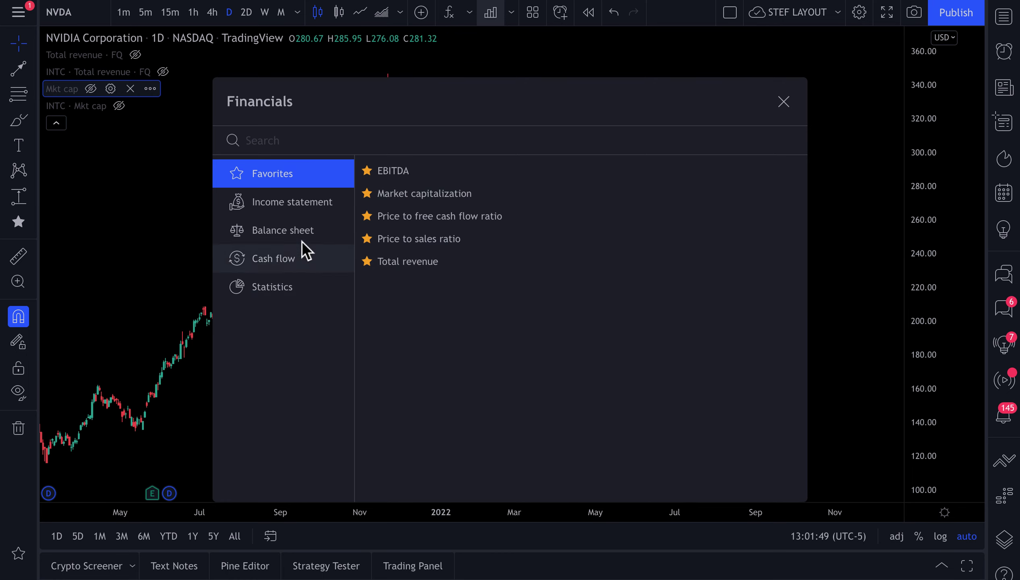
{"action": "left_click", "coordinate": [785, 104]}
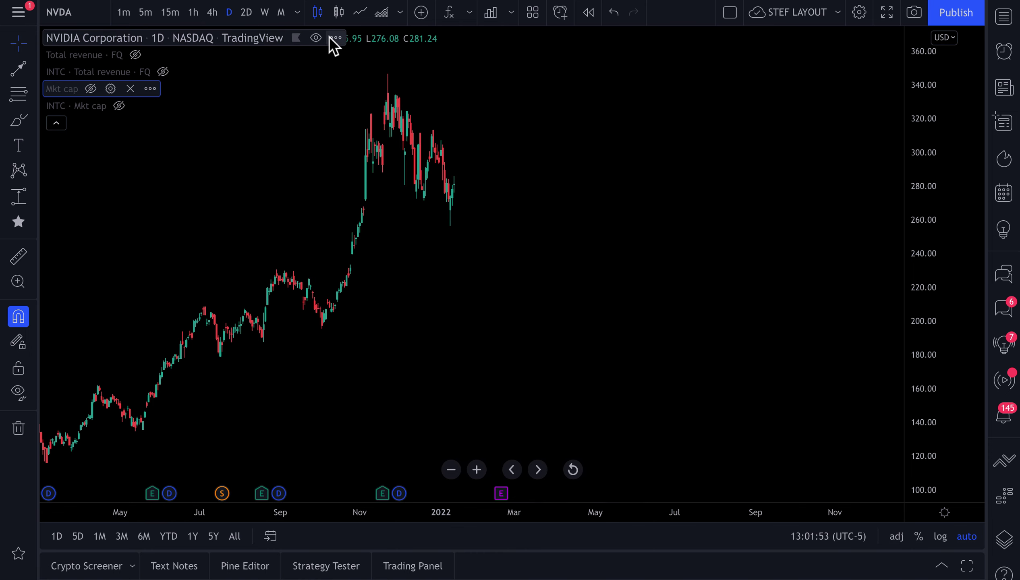
Hide NVIDIA's price candles and show both companies' quarterly total revenue back to 2018
{"action": "left_click", "coordinate": [318, 37]}
{"action": "left_click", "coordinate": [139, 59]}
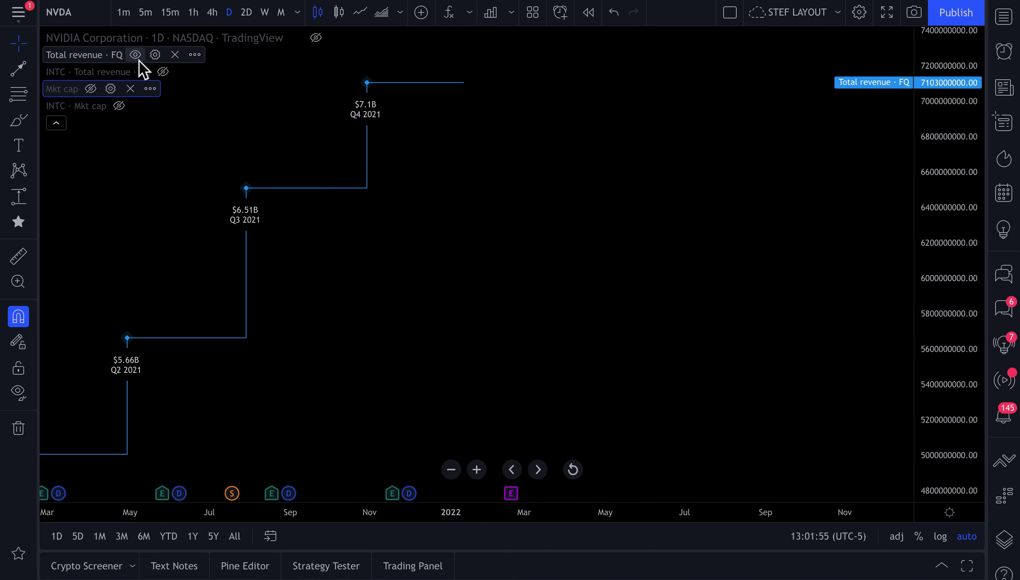
{"action": "left_click", "coordinate": [165, 73]}
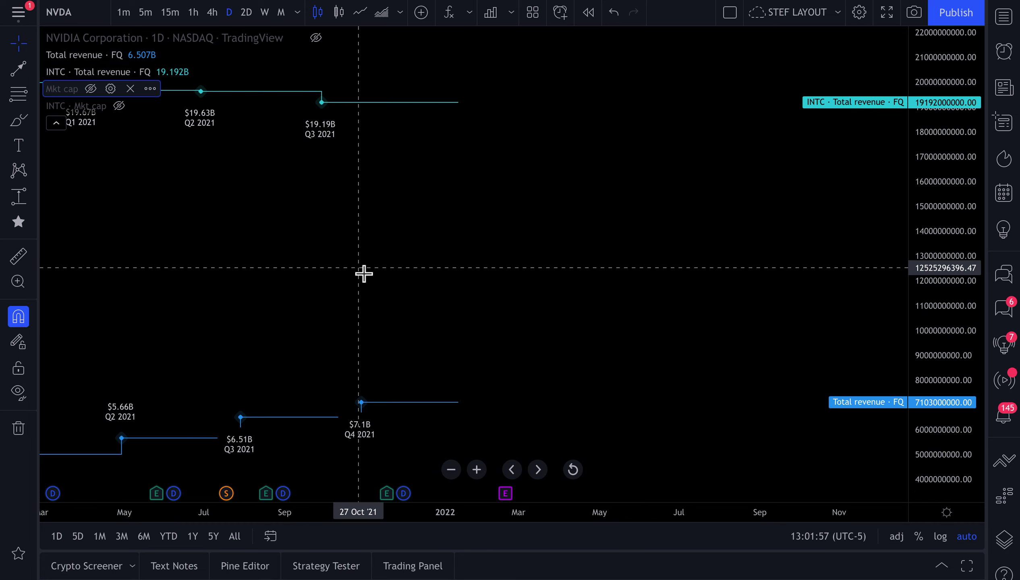
{"action": "scroll", "coordinate": [363, 273], "scroll_direction": "down", "scroll_amount": 5}
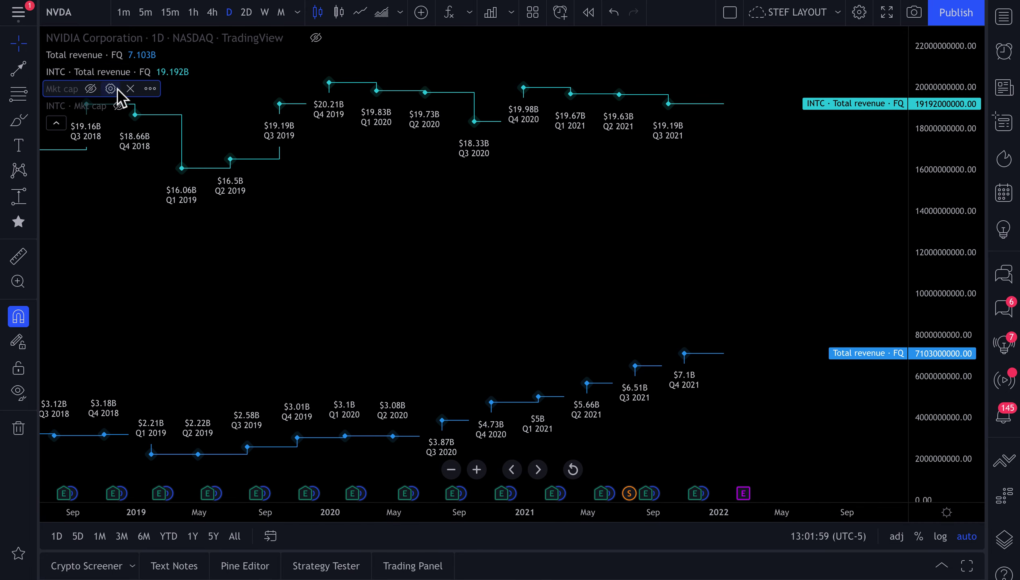
Switch the chart from the two total revenue series back to the market caps of NVIDIA and Intel
{"action": "left_click", "coordinate": [163, 72]}
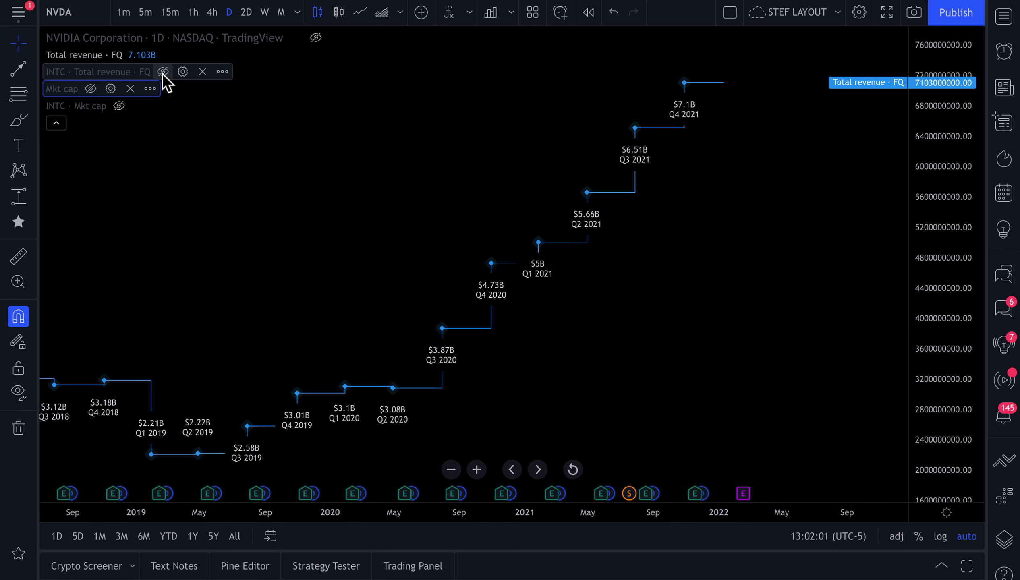
{"action": "left_click", "coordinate": [132, 54]}
{"action": "left_click", "coordinate": [89, 89]}
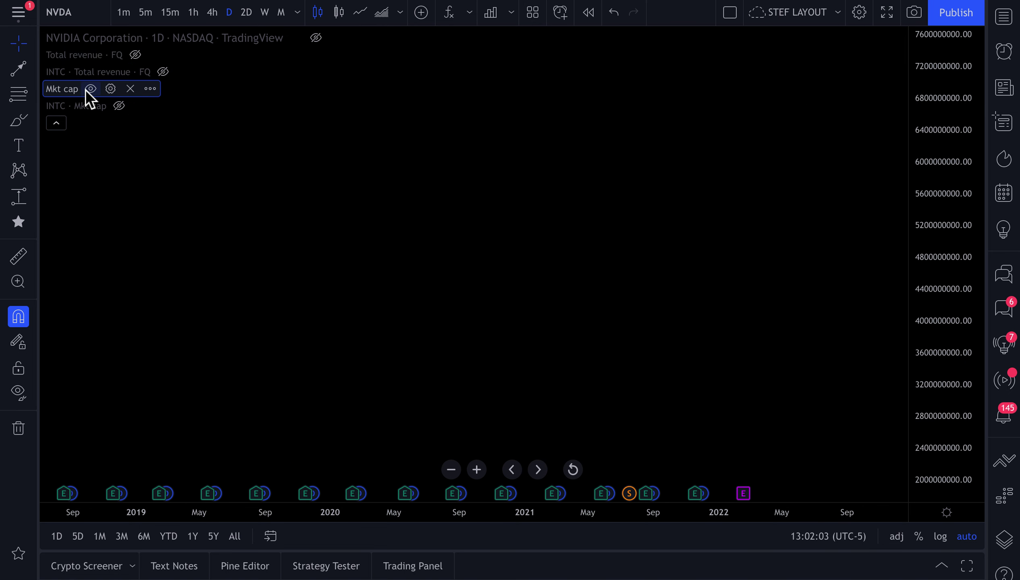
{"action": "left_click", "coordinate": [119, 105]}
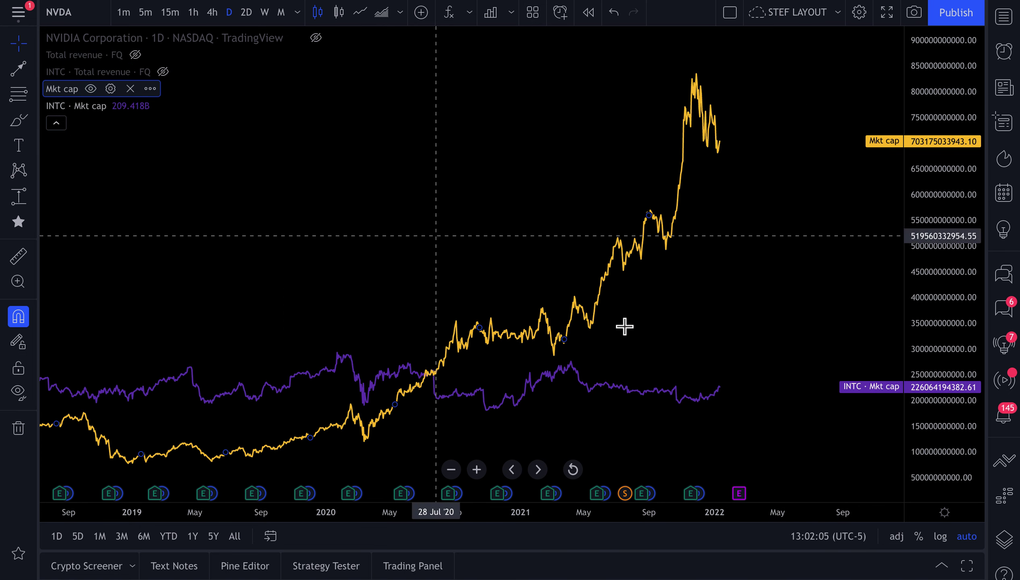